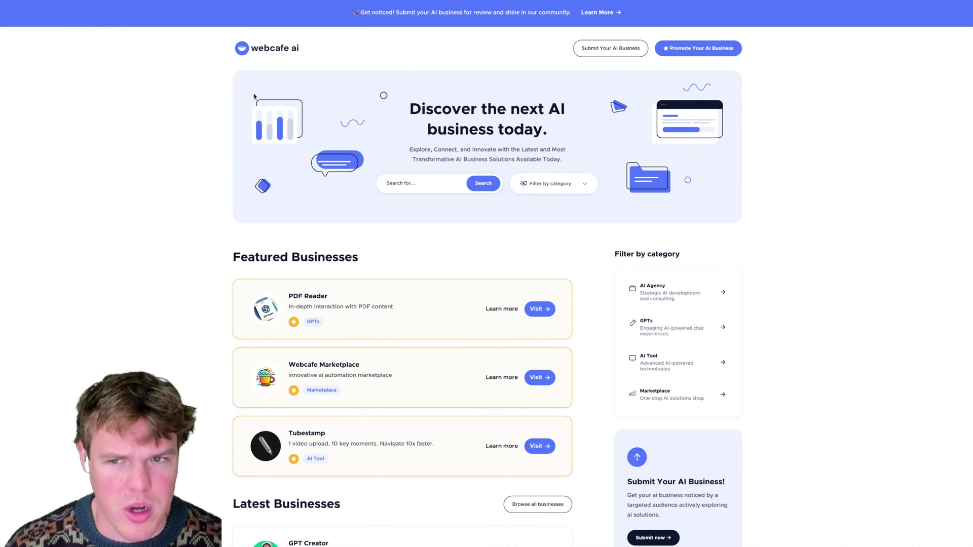
Open the Webcafe AI 'Submit Your AI Business' form and scroll through its contact and business sections
scroll(193, 148, down, 3)
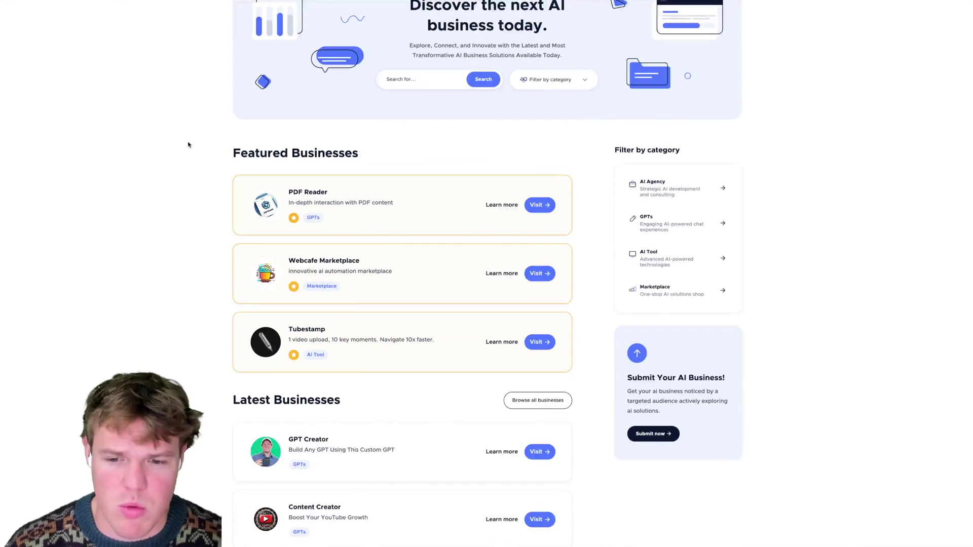
scroll(191, 144, up, 3)
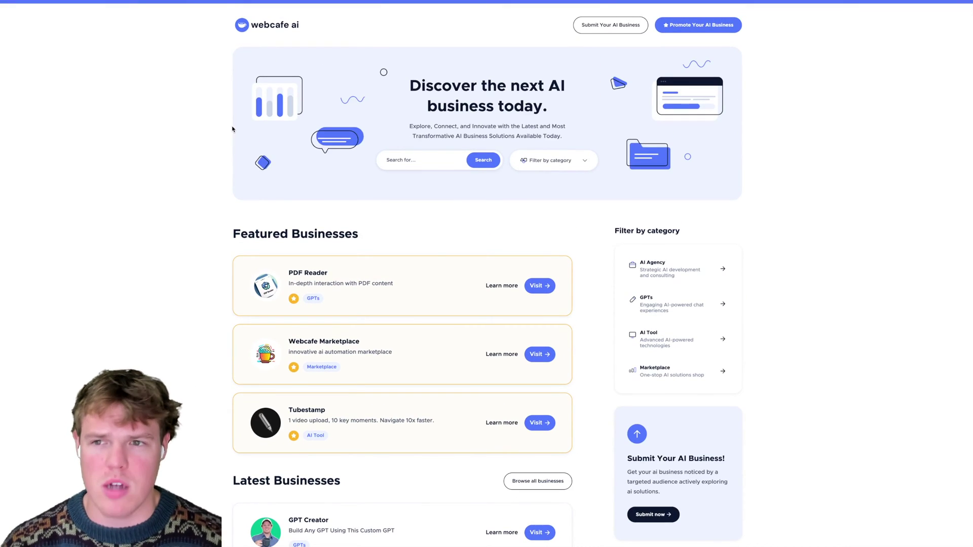
click(611, 25)
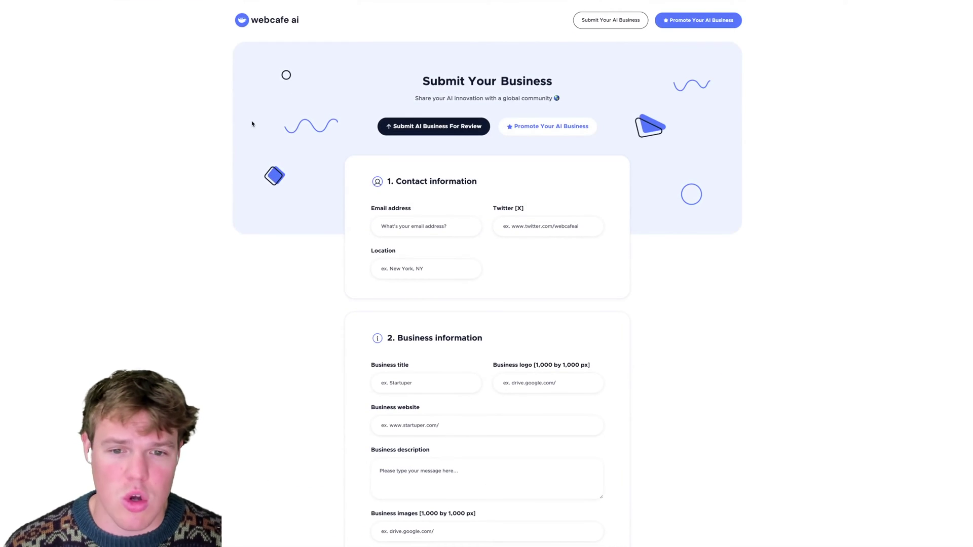
scroll(433, 76, down, 1)
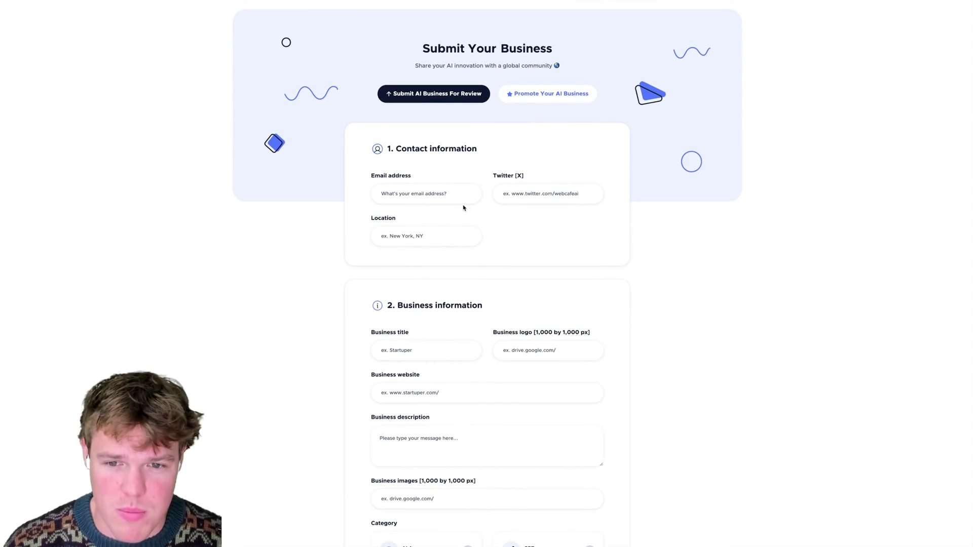
scroll(463, 208, down, 1)
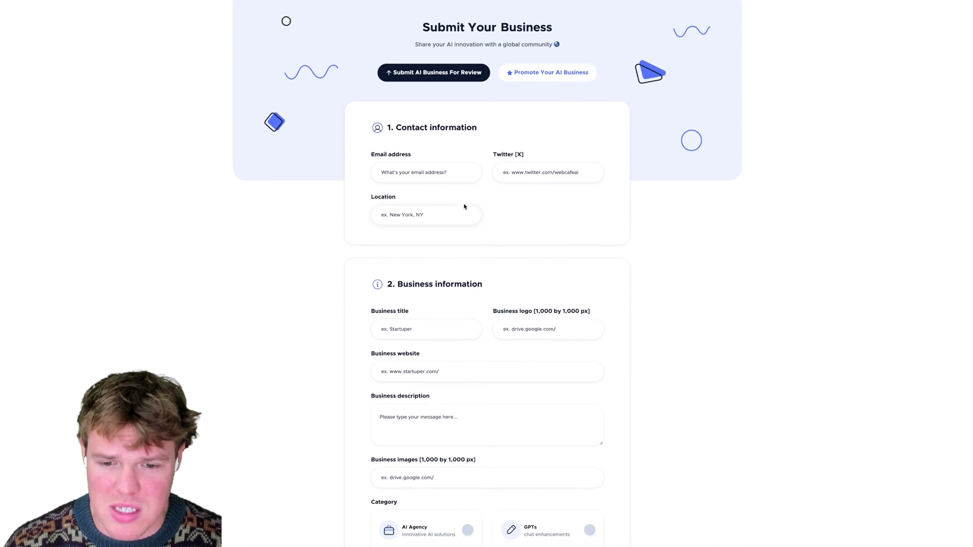
scroll(463, 207, down, 3)
scroll(457, 213, down, 2)
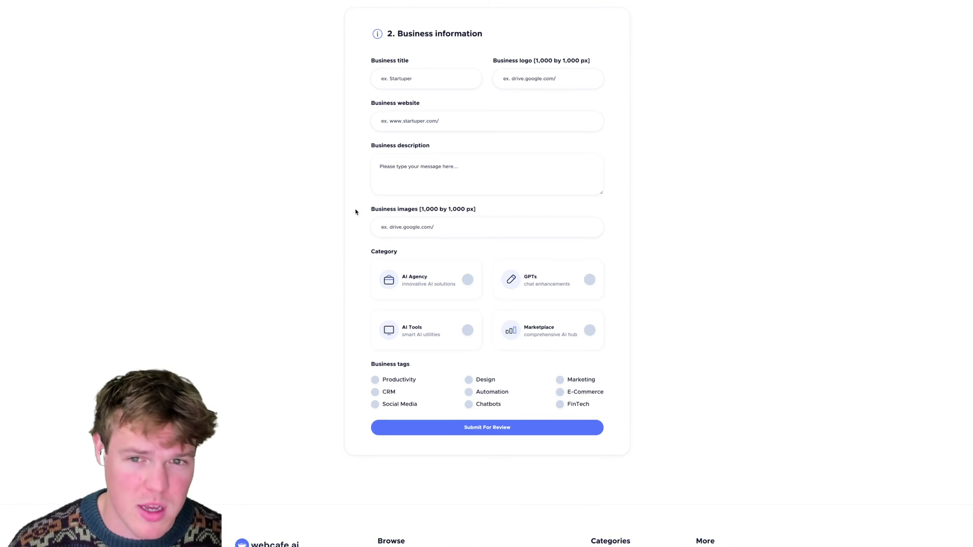
scroll(356, 212, up, 6)
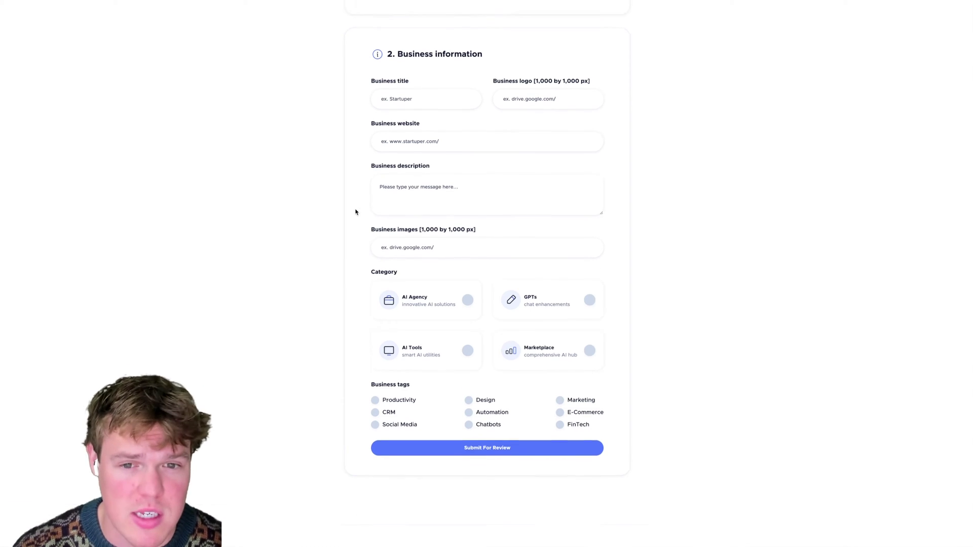
scroll(356, 212, down, 1)
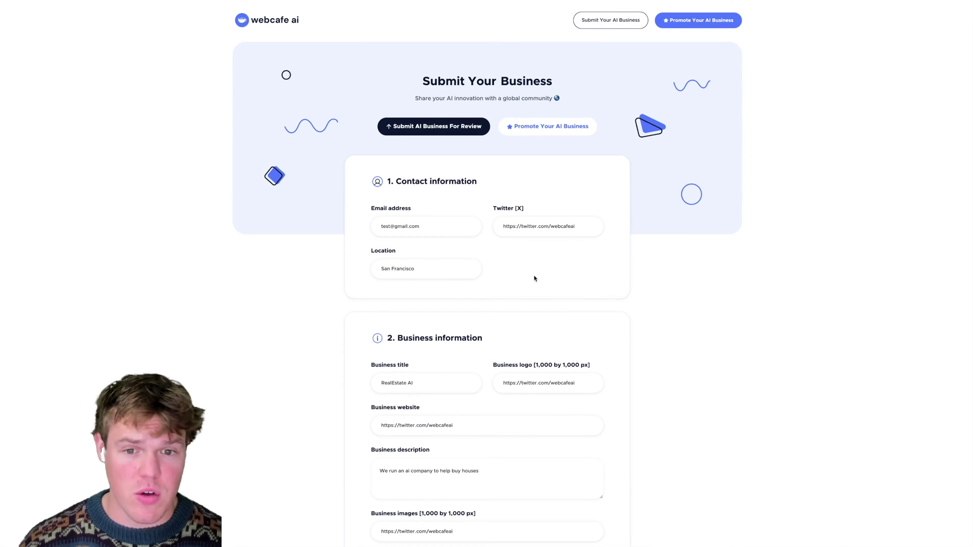
Submit the RealEstate AI business under AI Tools with Automation, Marketing and E-Commerce tags for review
scroll(534, 278, down, 3)
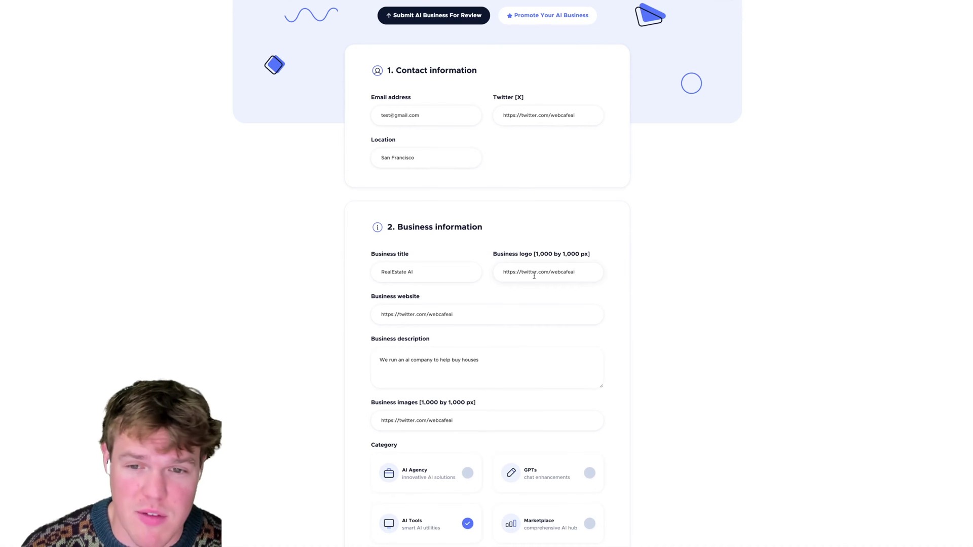
scroll(534, 276, down, 1)
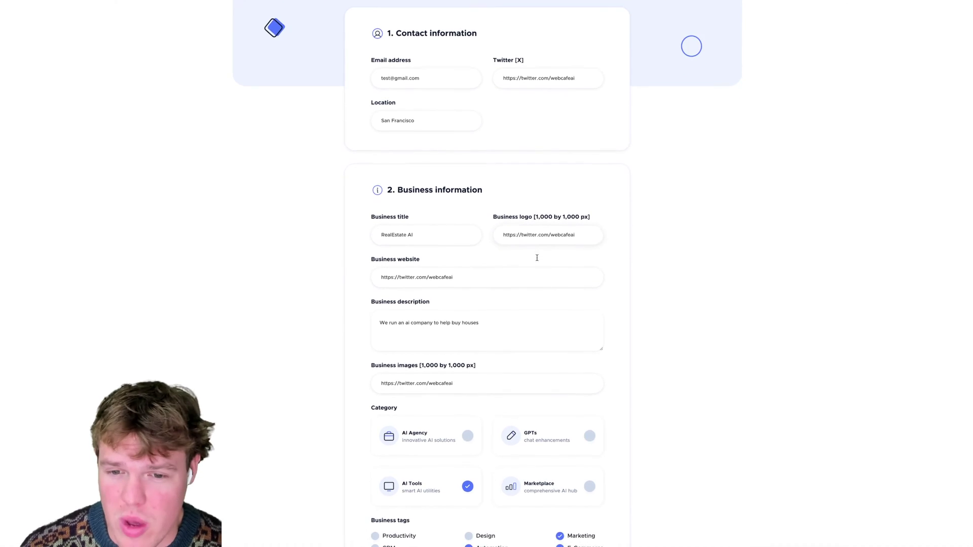
scroll(537, 258, down, 6)
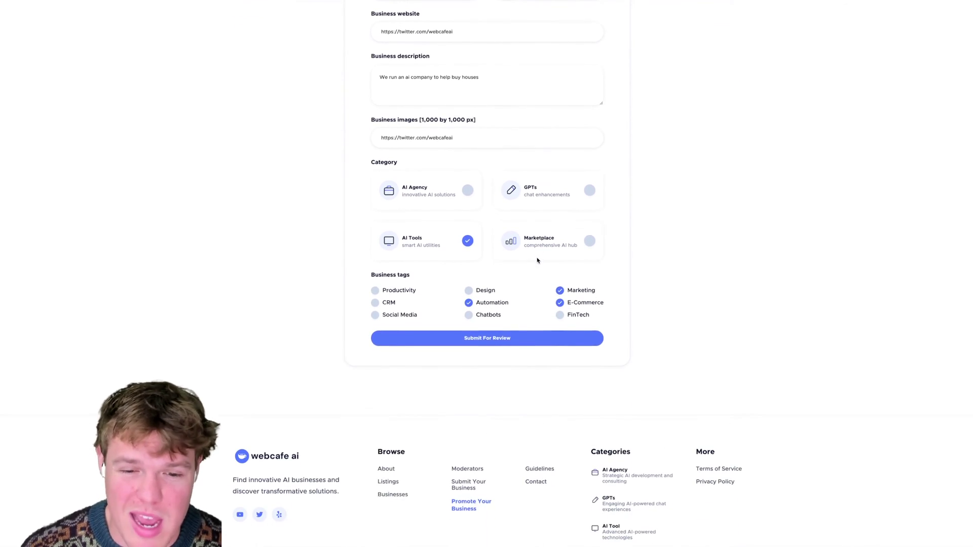
click(549, 337)
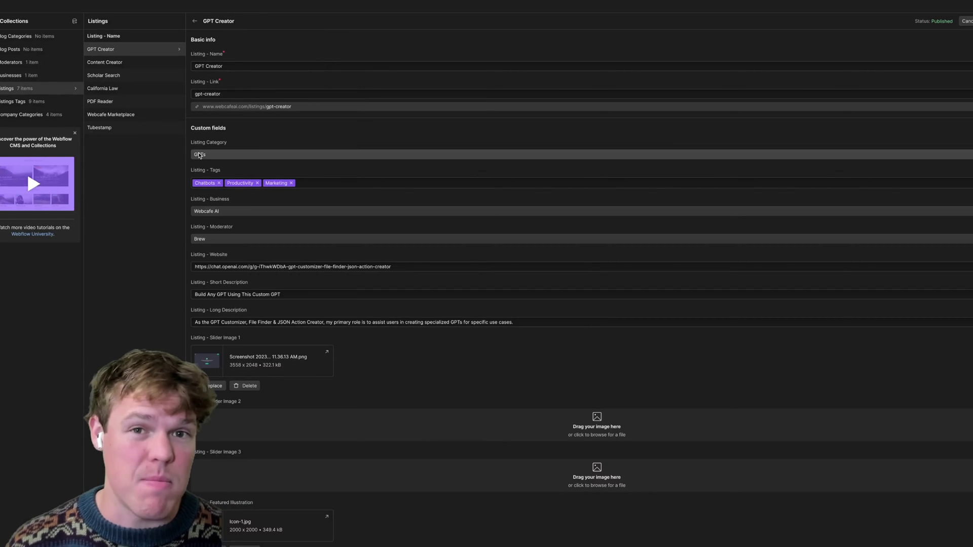
Scroll through the GPT Creator listing's category, tags, descriptions and images in the Webflow CMS
scroll(304, 63, down, 1)
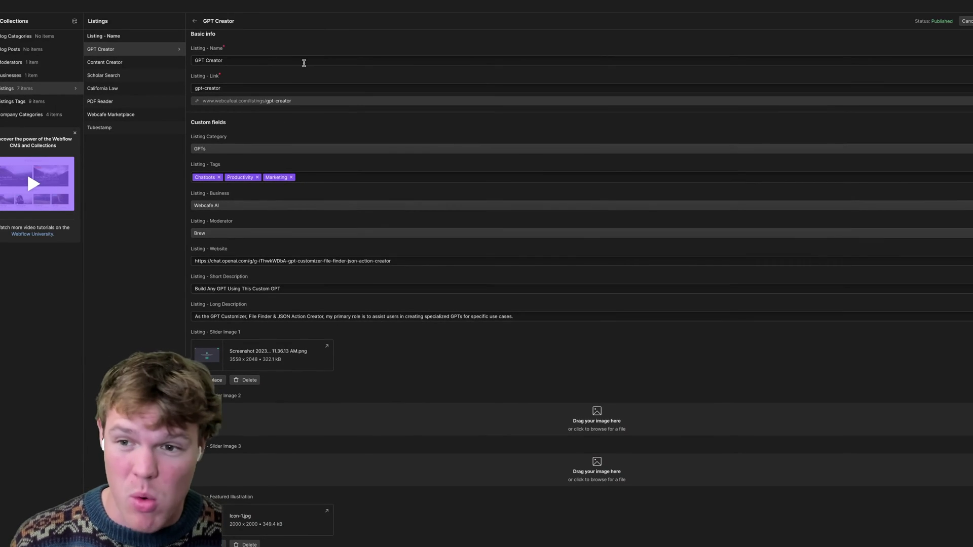
scroll(298, 92, down, 5)
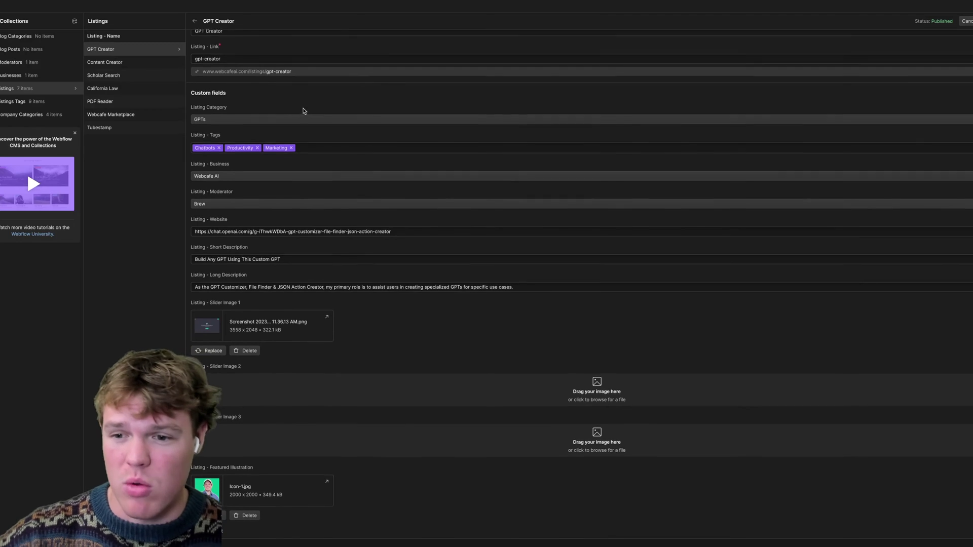
scroll(280, 153, down, 5)
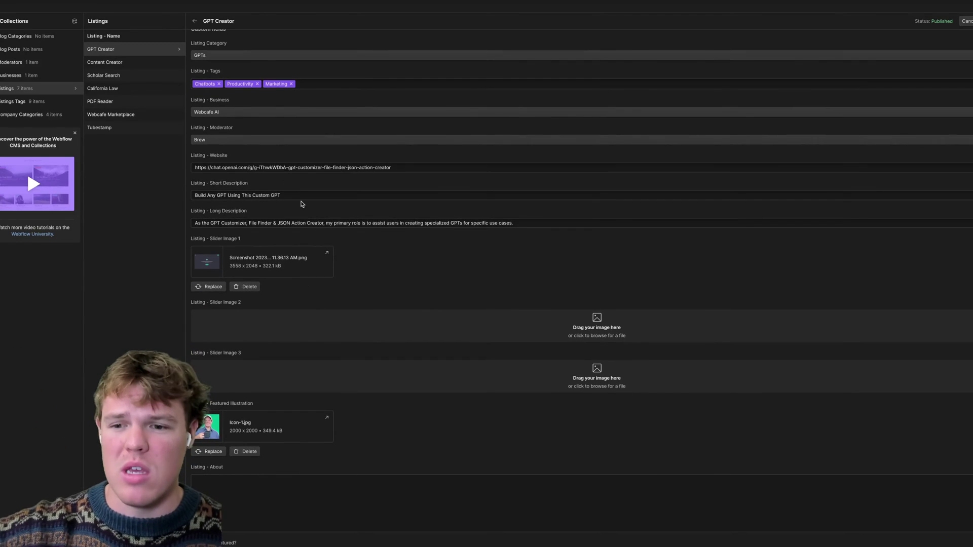
scroll(313, 245, up, 6)
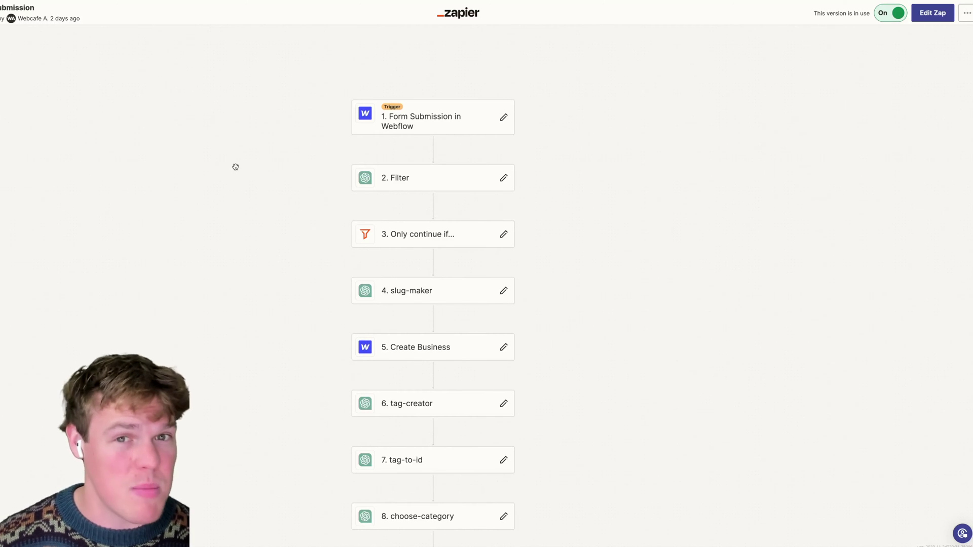
Inspect the Webflow trigger and Filter step settings, then open the zap as an editable draft
drag(297, 150, 248, 153)
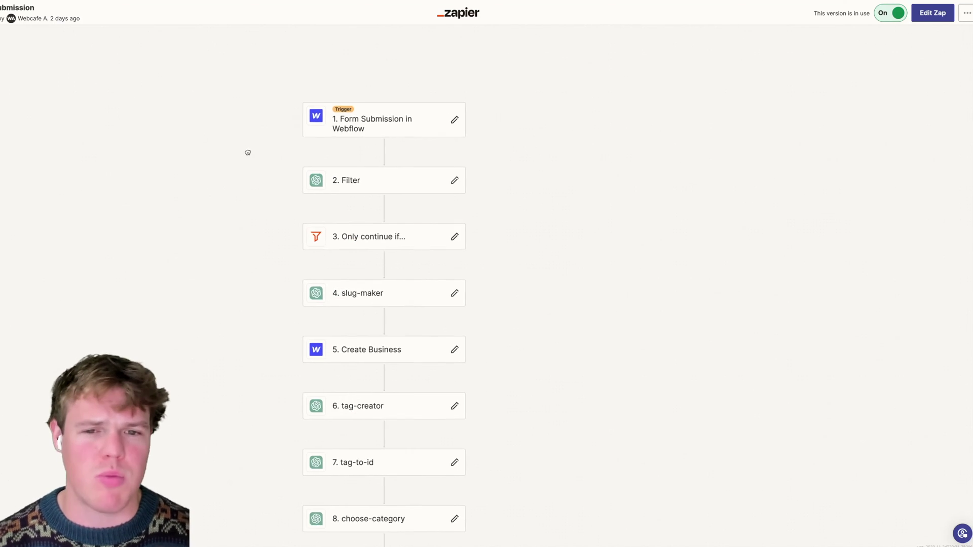
click(368, 129)
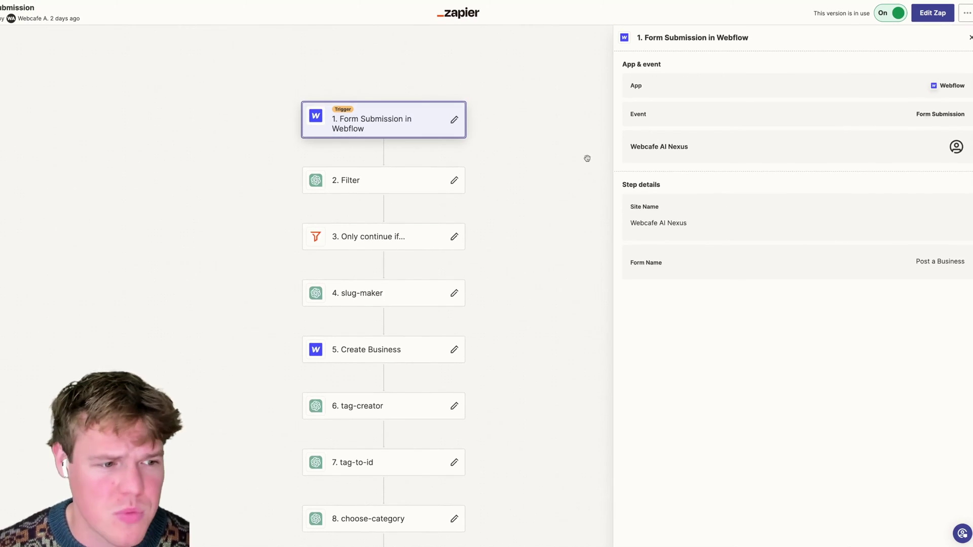
drag(559, 177, 557, 175)
scroll(557, 176, down, 1)
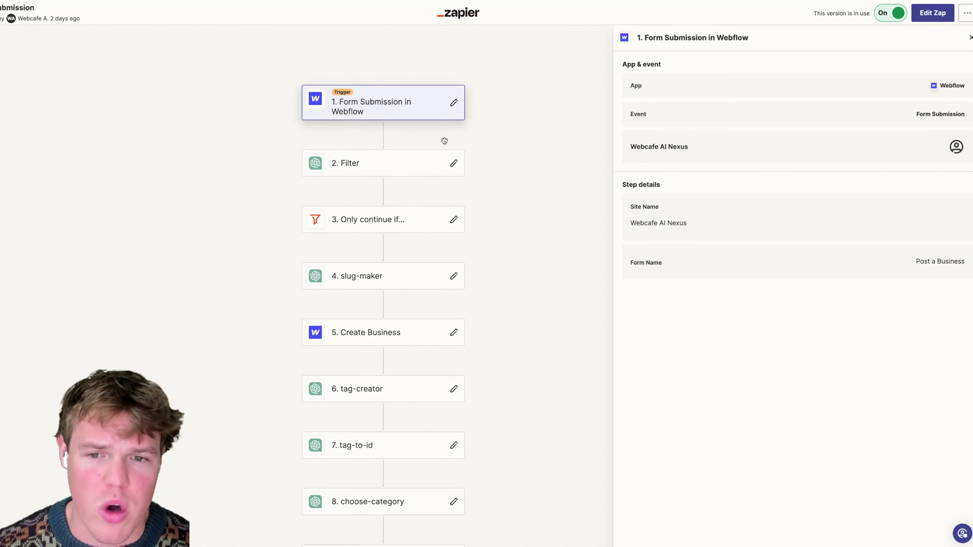
click(410, 172)
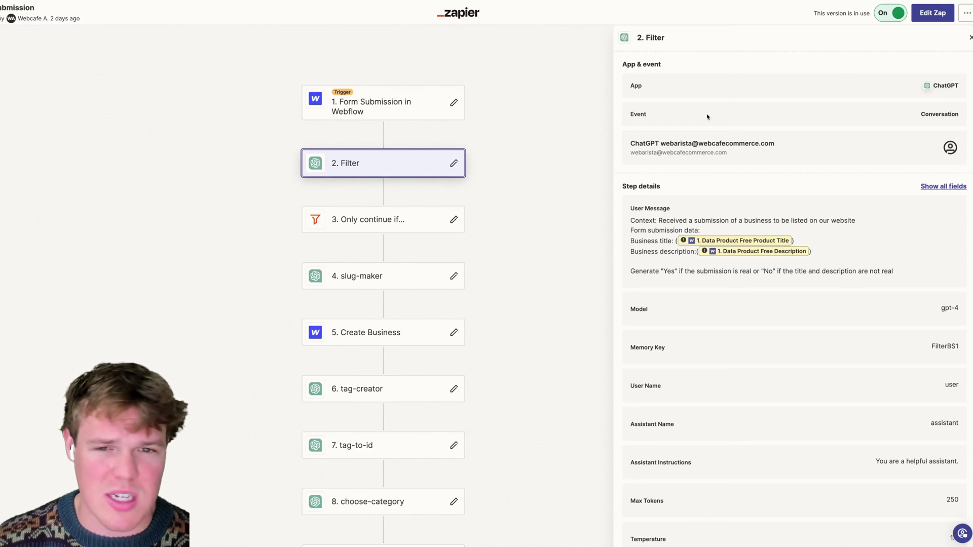
click(926, 18)
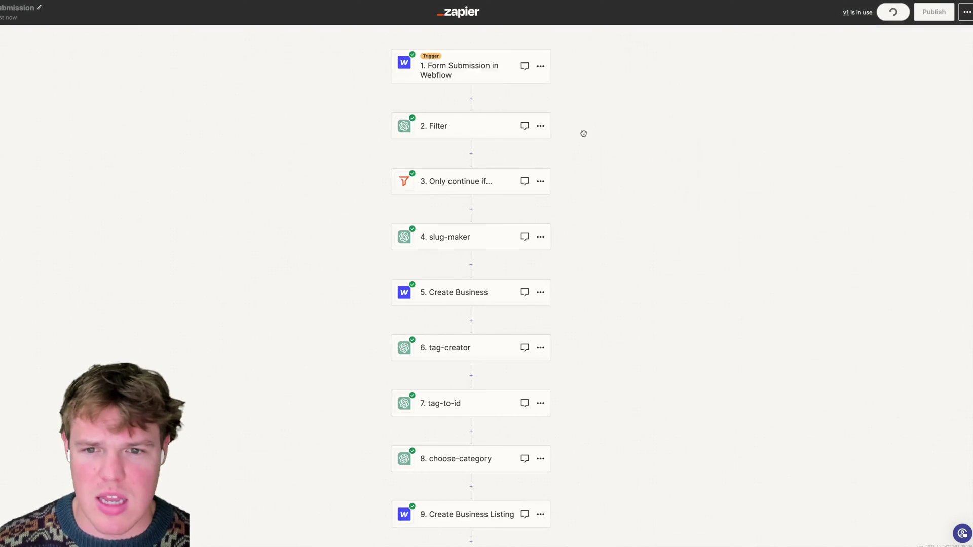
Use Submission H, the newest RealEstate AI entry, as the trigger's test record
click(456, 159)
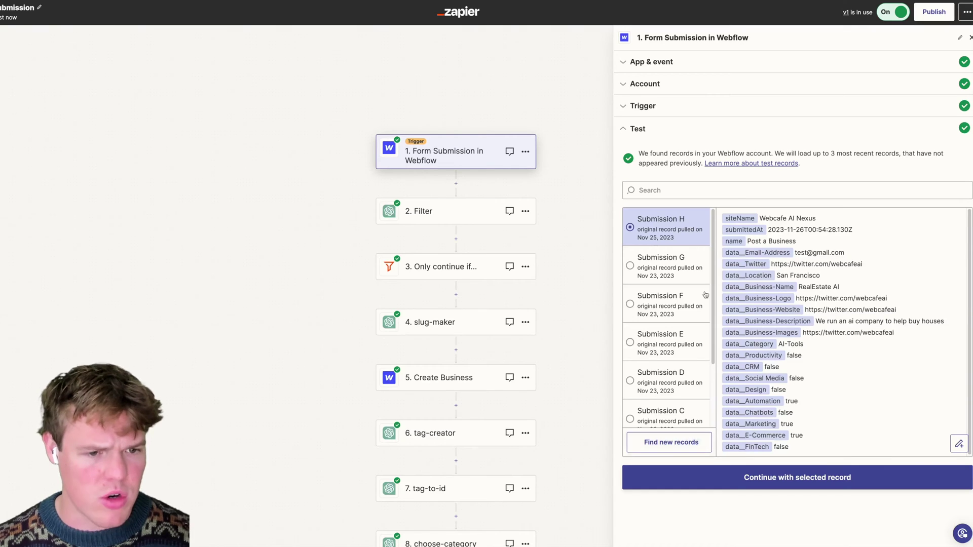
click(772, 477)
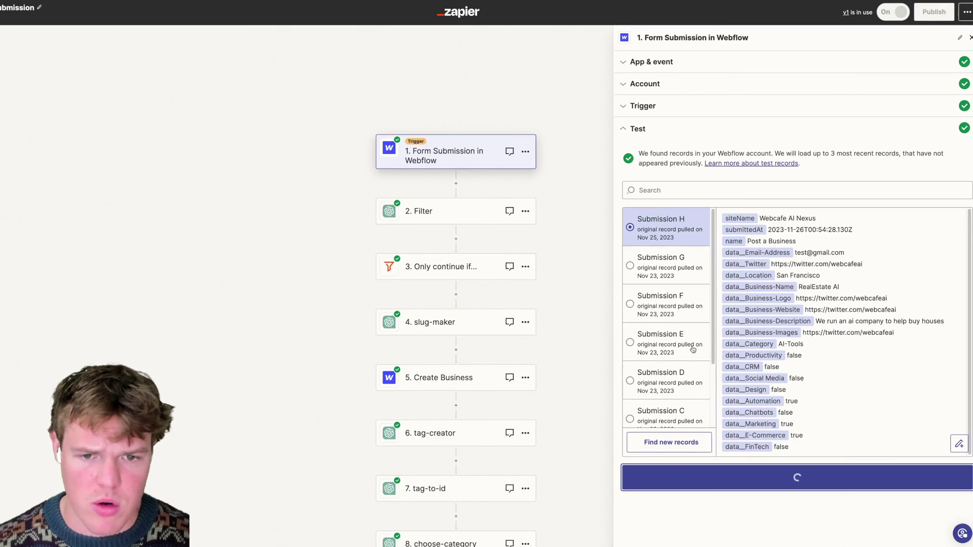
drag(543, 184, 465, 178)
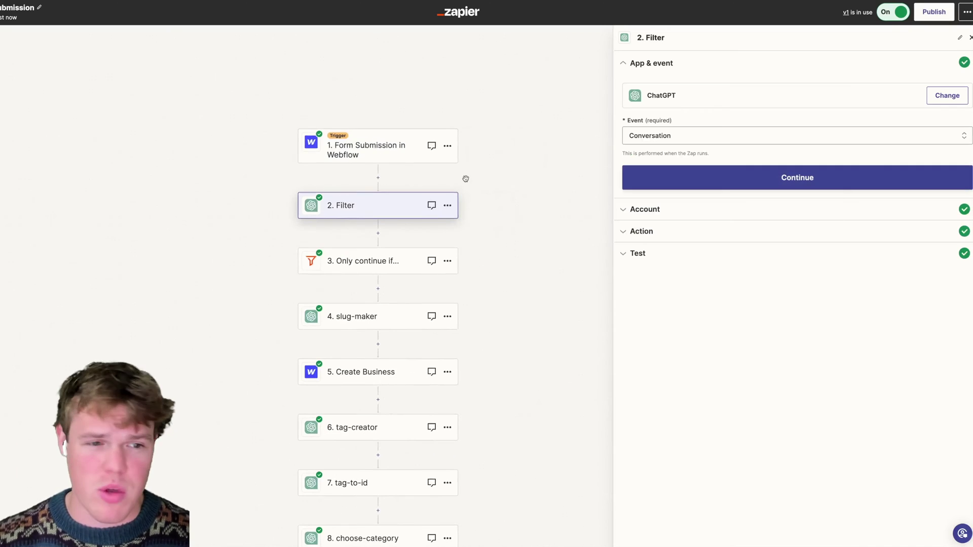
Confirm the Filter step's ChatGPT app, event and account to reveal its prompt fields
click(681, 187)
click(660, 190)
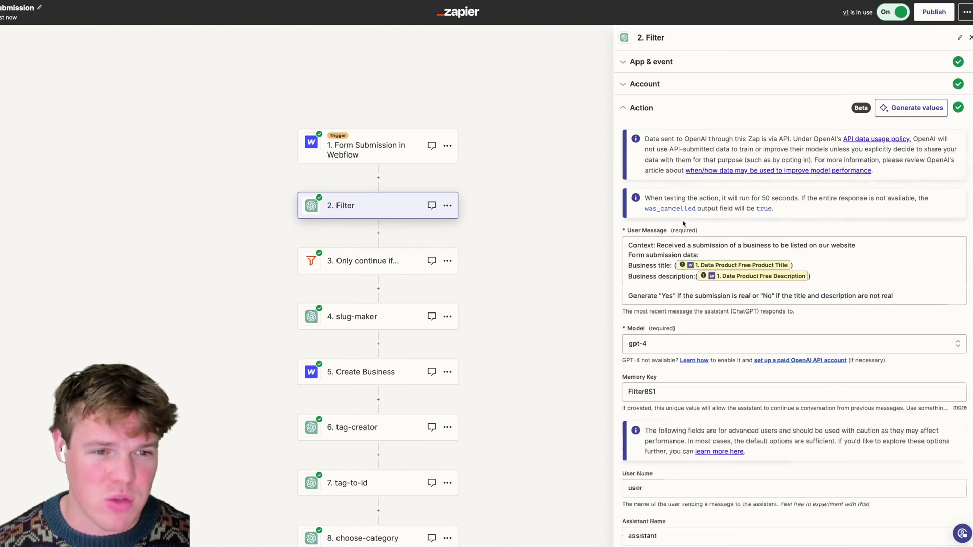
scroll(692, 234, down, 2)
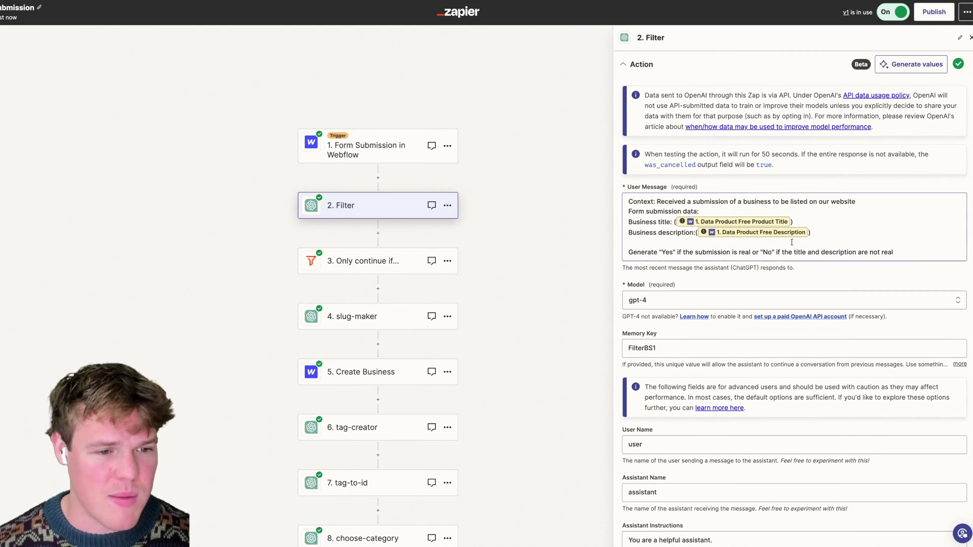
Replace the product title in the User Message with the form's Business Name field
click(796, 220)
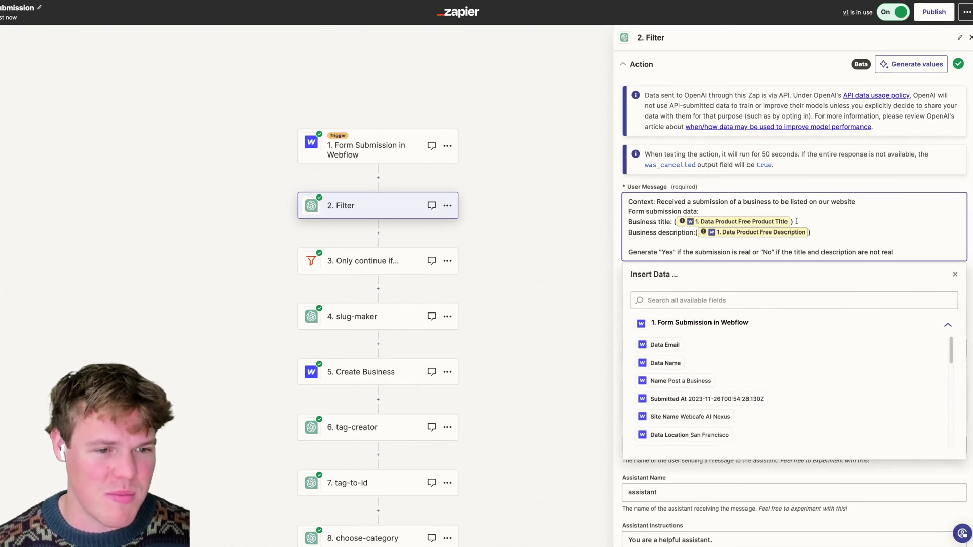
key(BackSpace)
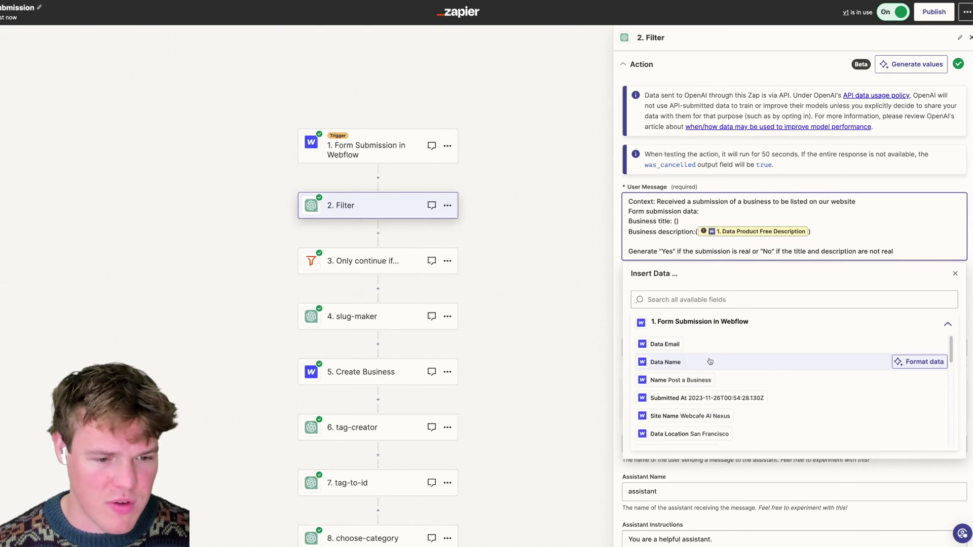
scroll(710, 361, down, 2)
scroll(710, 361, down, 5)
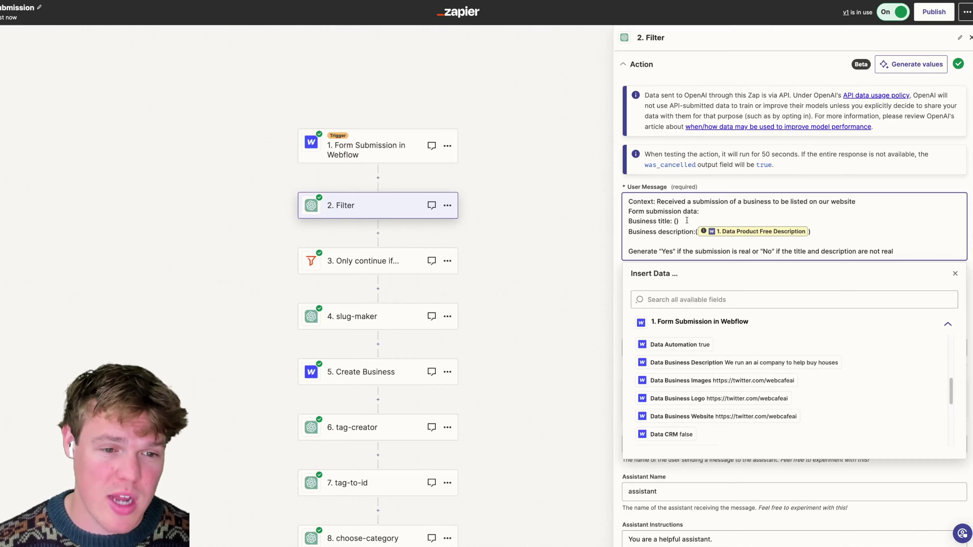
scroll(715, 380, down, 1)
scroll(715, 380, down, 10)
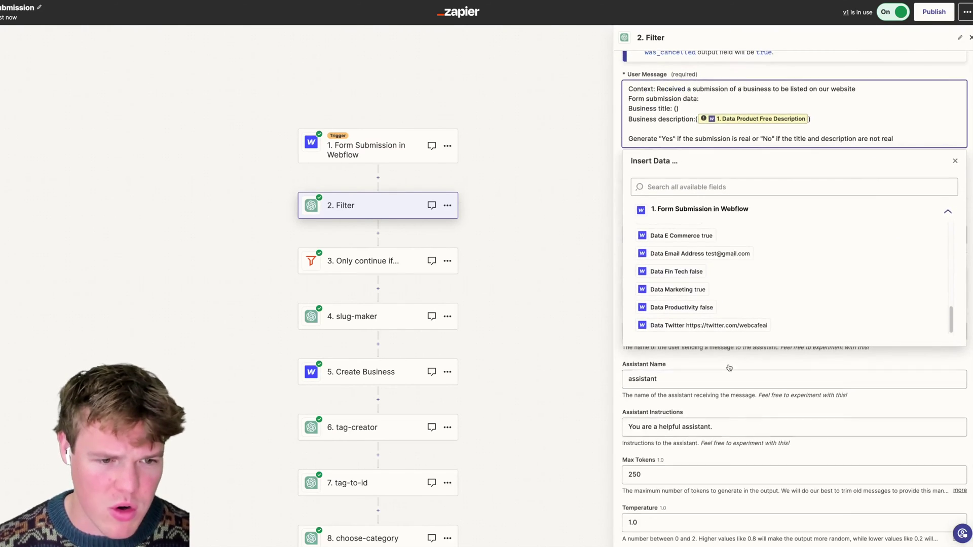
scroll(729, 368, up, 6)
scroll(730, 363, down, 4)
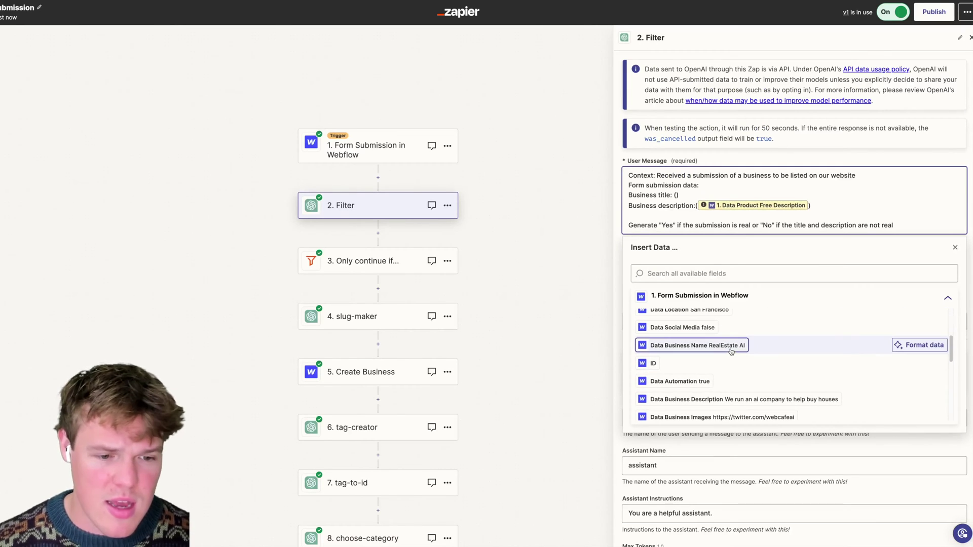
click(731, 346)
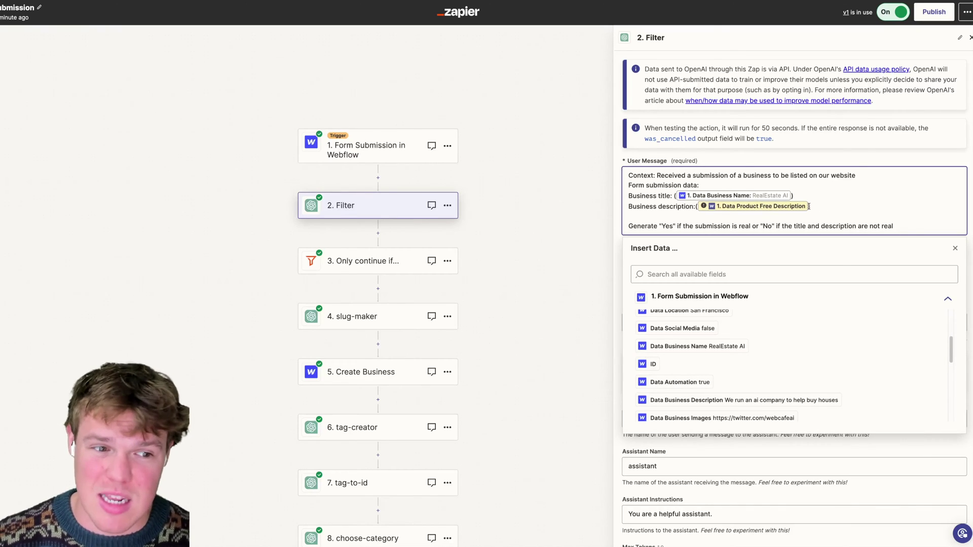
Swap the Product Description pill for the form's Business Description field in the Filter prompt
key(BackSpace)
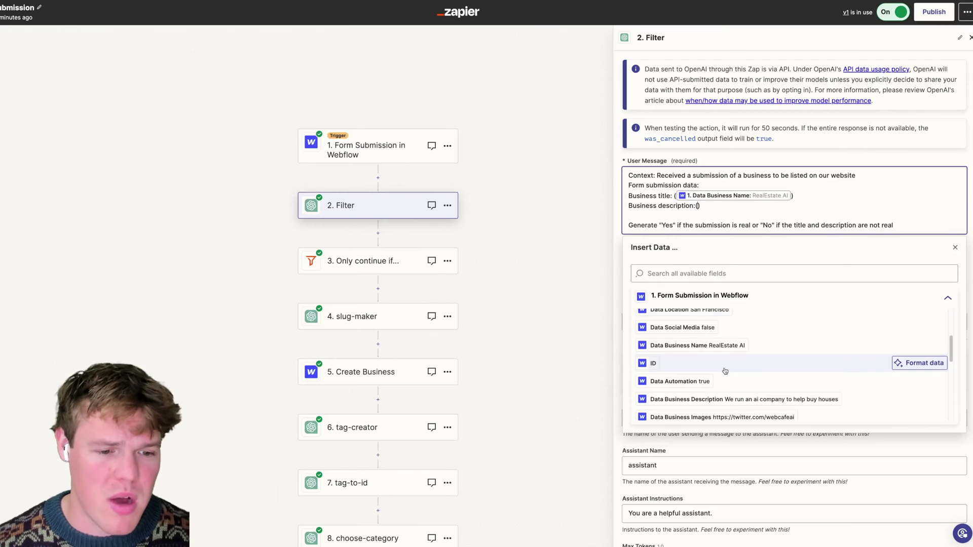
scroll(725, 371, down, 5)
scroll(725, 372, up, 4)
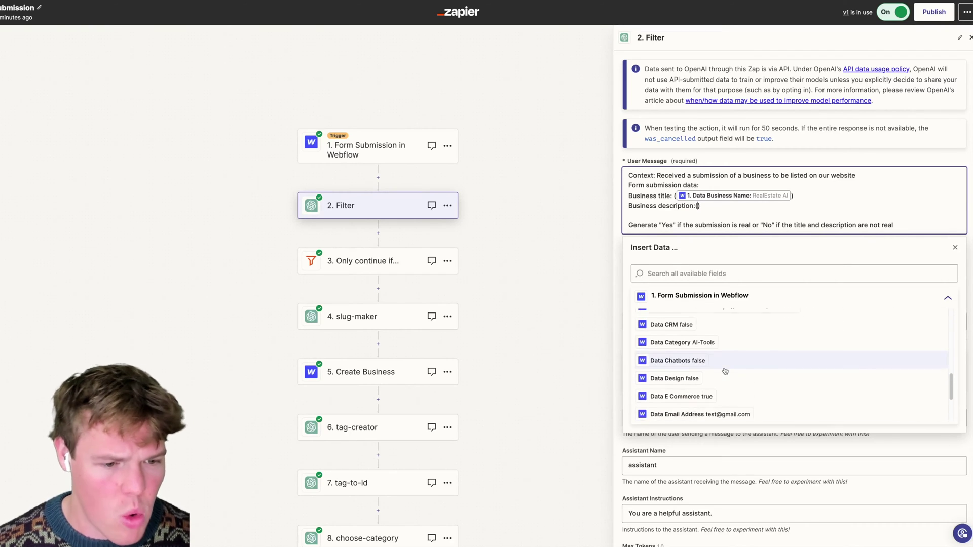
scroll(726, 371, up, 6)
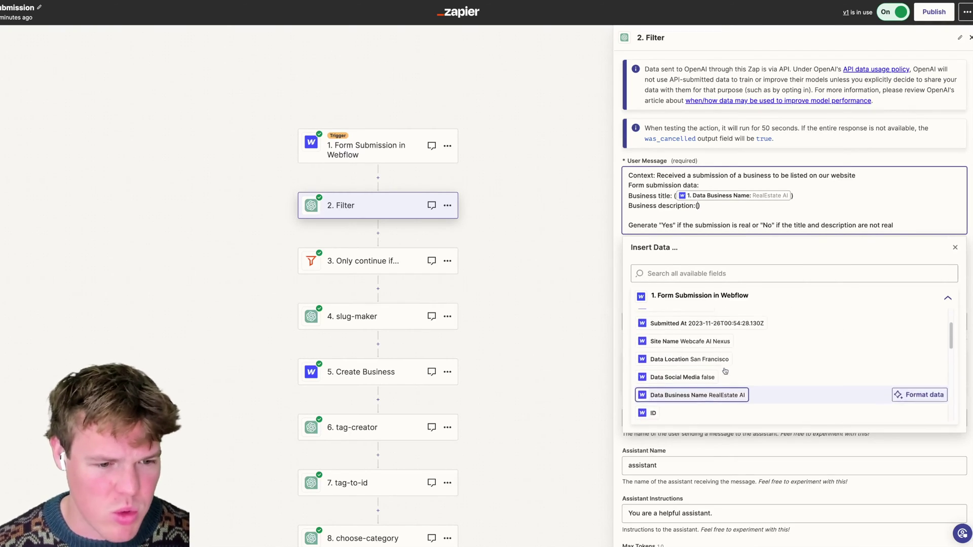
scroll(725, 372, down, 5)
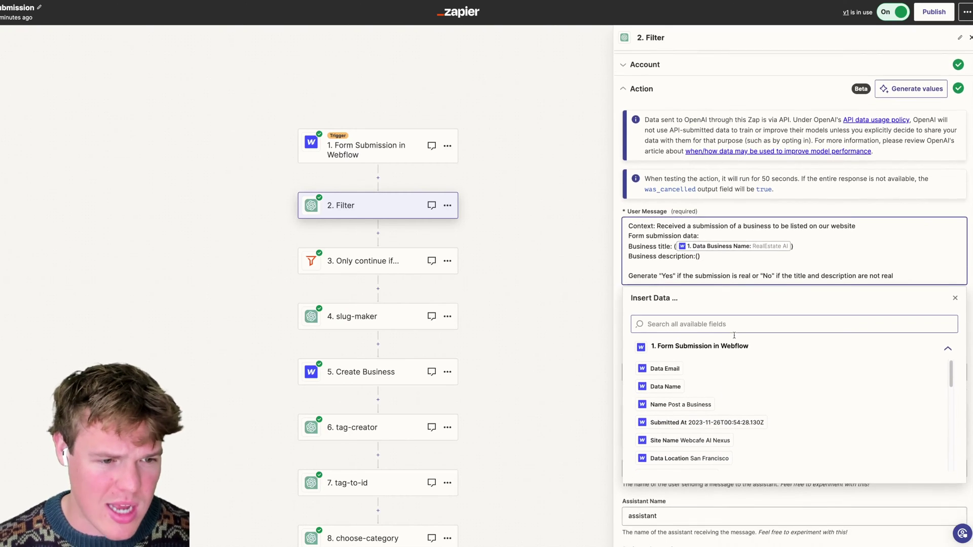
scroll(739, 356, down, 2)
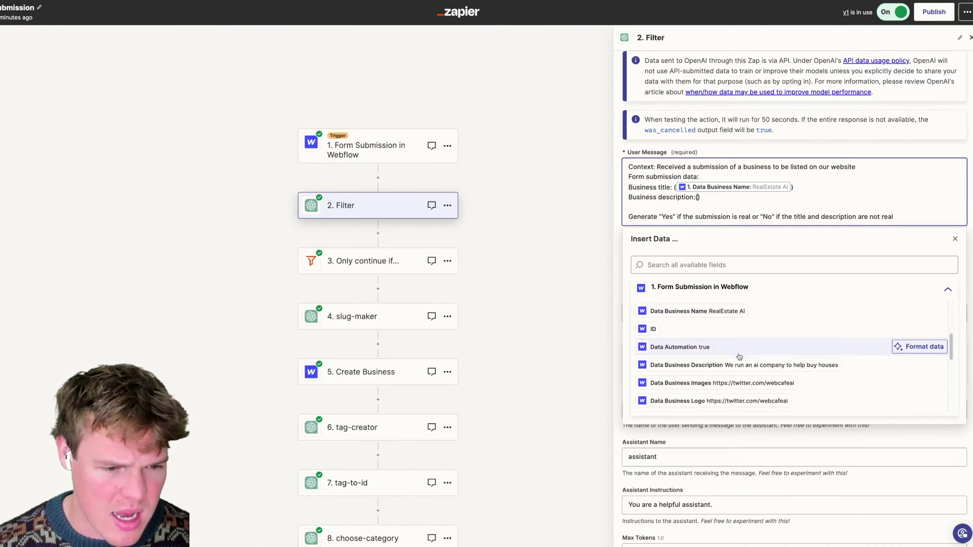
click(709, 366)
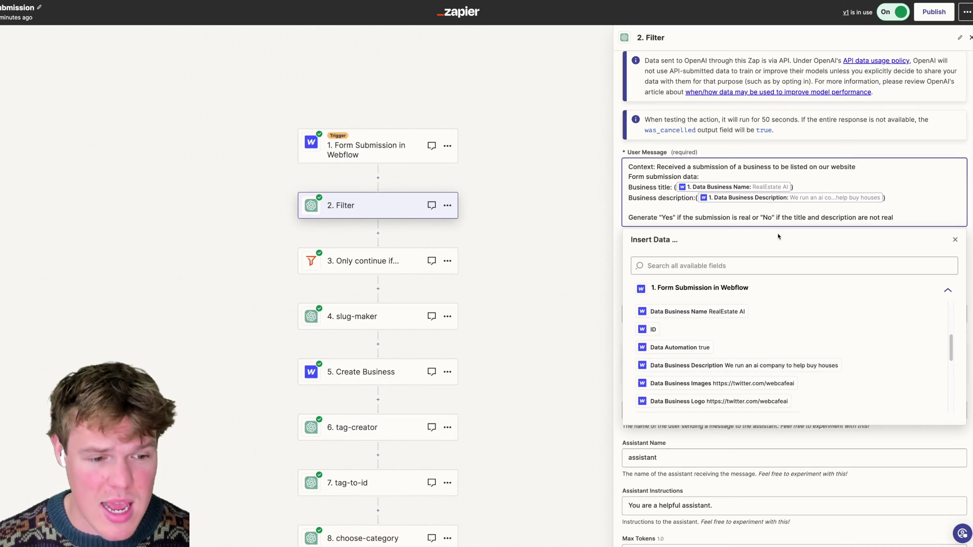
click(843, 147)
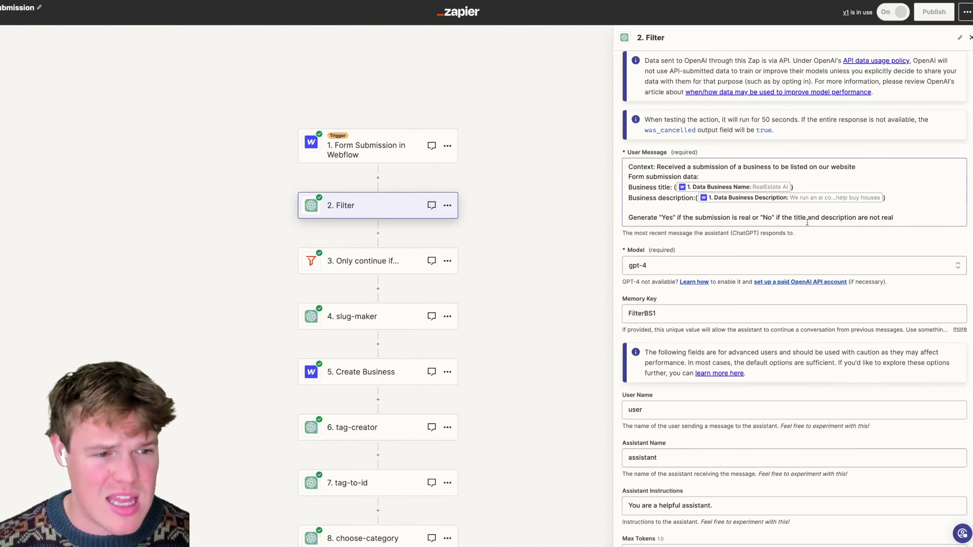
Save the Filter prompt and run the ChatGPT step test, rerunning it after reopening the Action
scroll(799, 274, down, 3)
scroll(798, 274, down, 4)
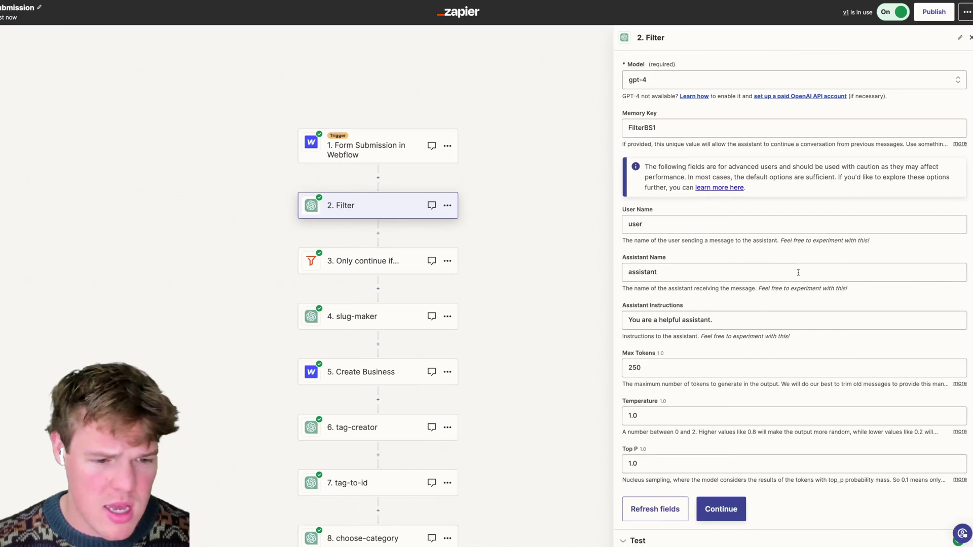
click(719, 509)
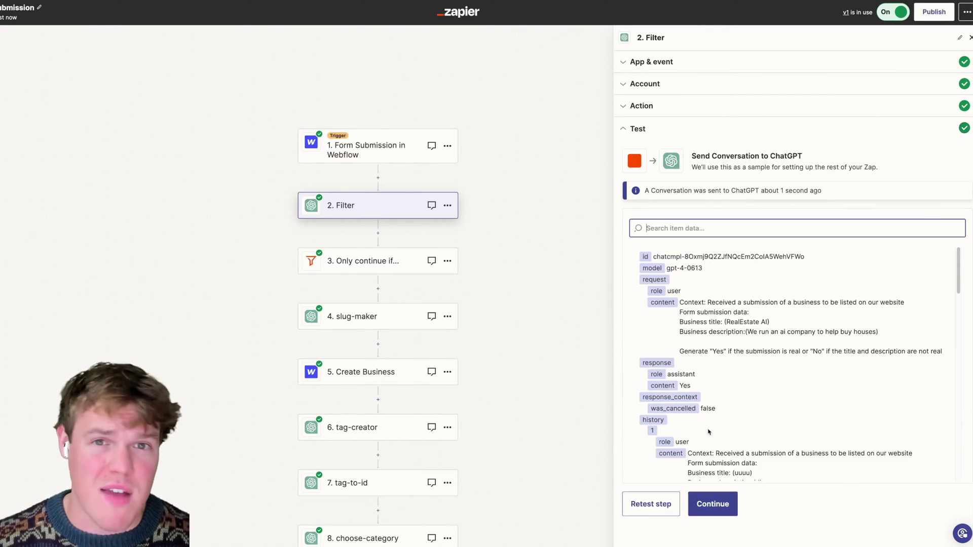
scroll(709, 431, down, 2)
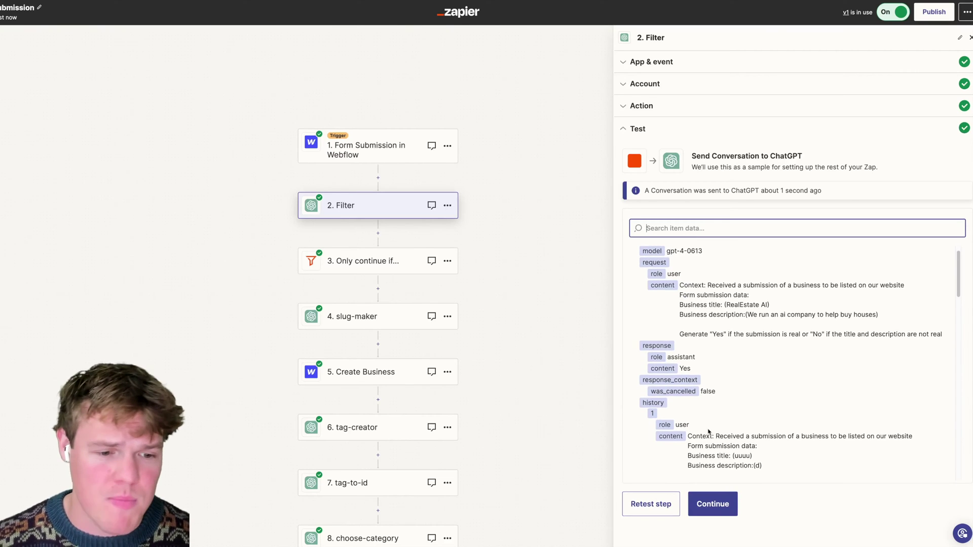
scroll(709, 431, down, 2)
click(673, 106)
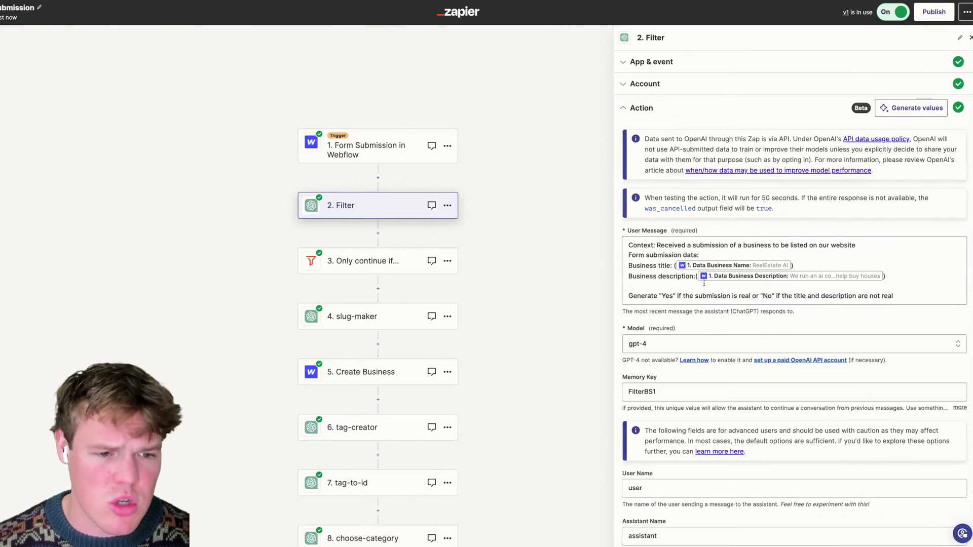
scroll(711, 333, down, 1)
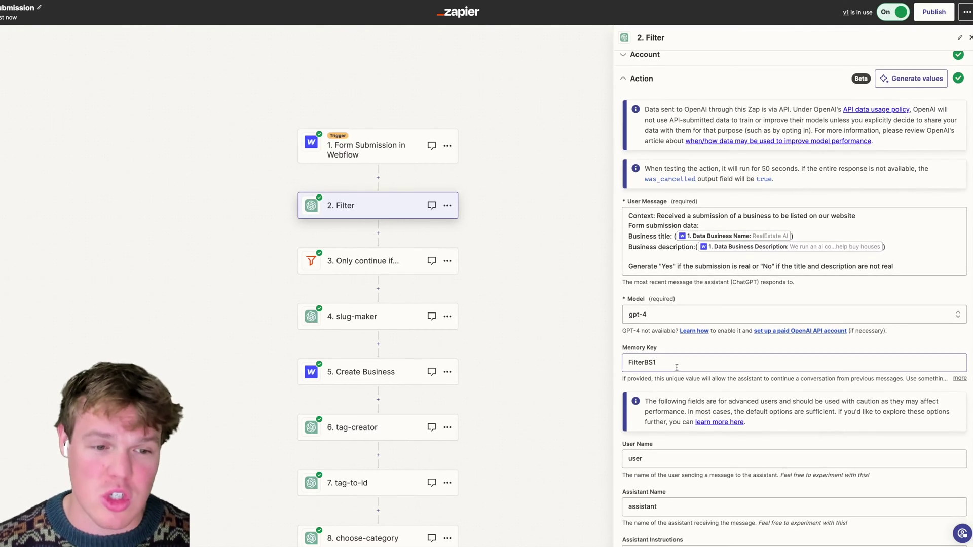
scroll(676, 367, down, 1)
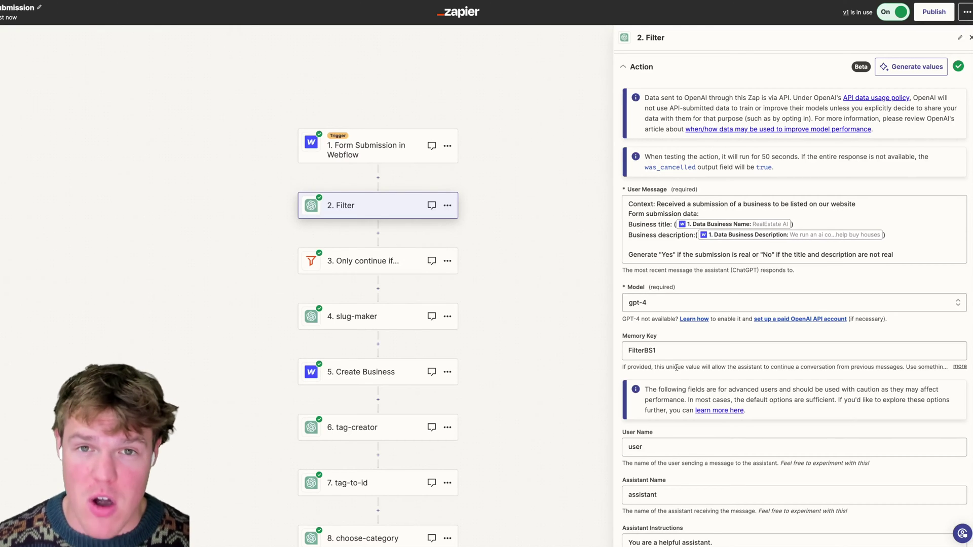
scroll(677, 367, down, 8)
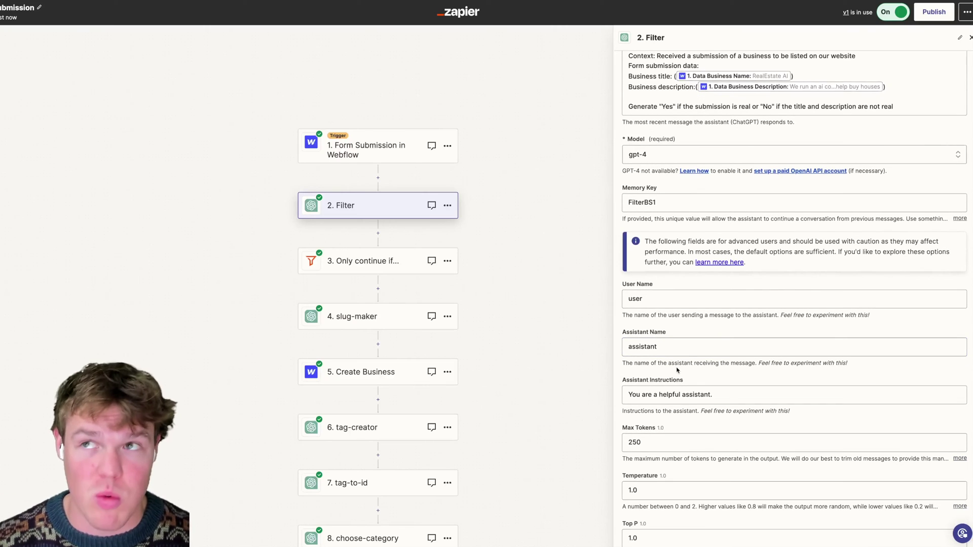
scroll(677, 370, down, 4)
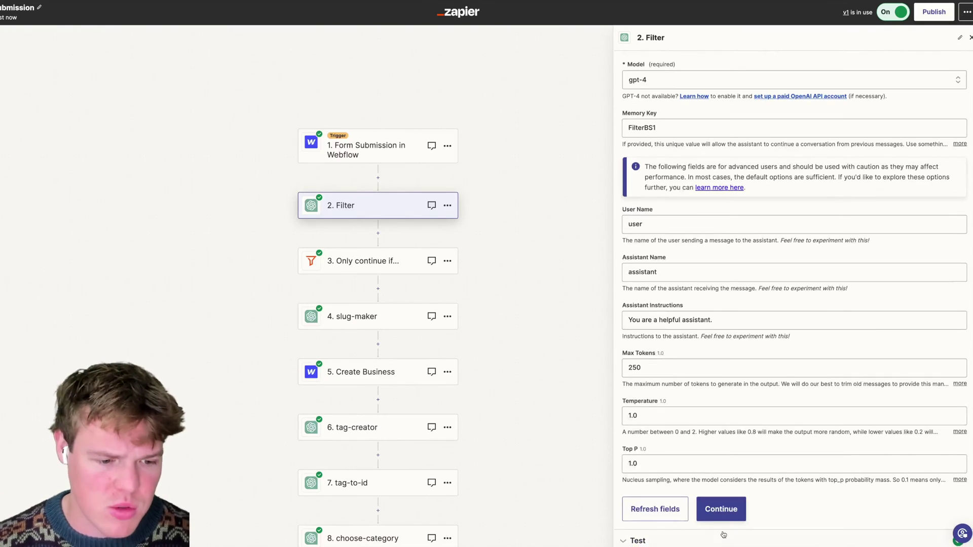
click(721, 509)
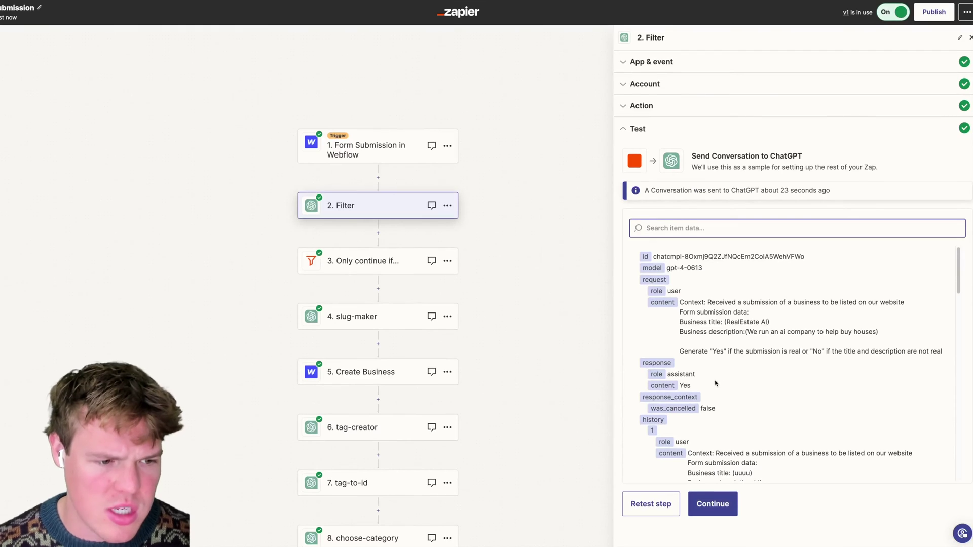
Search the test data for 'reply' to confirm ChatGPT answered Yes, then clear the search
scroll(697, 395, down, 3)
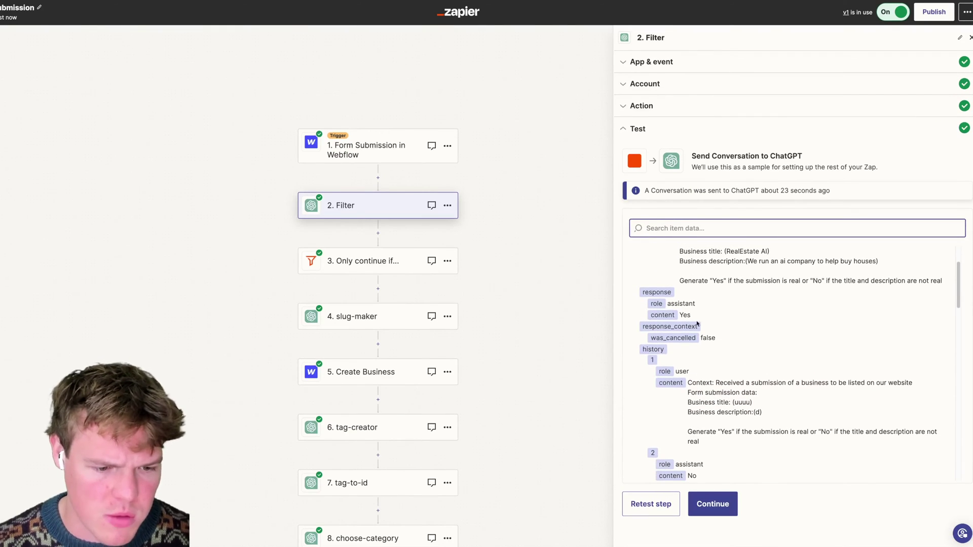
text(reply)
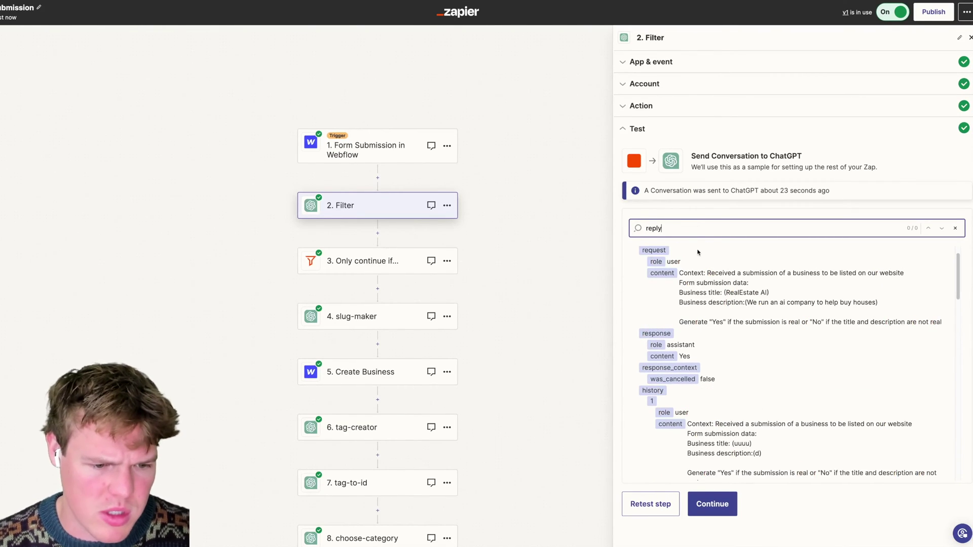
scroll(705, 295, down, 3)
scroll(705, 296, down, 3)
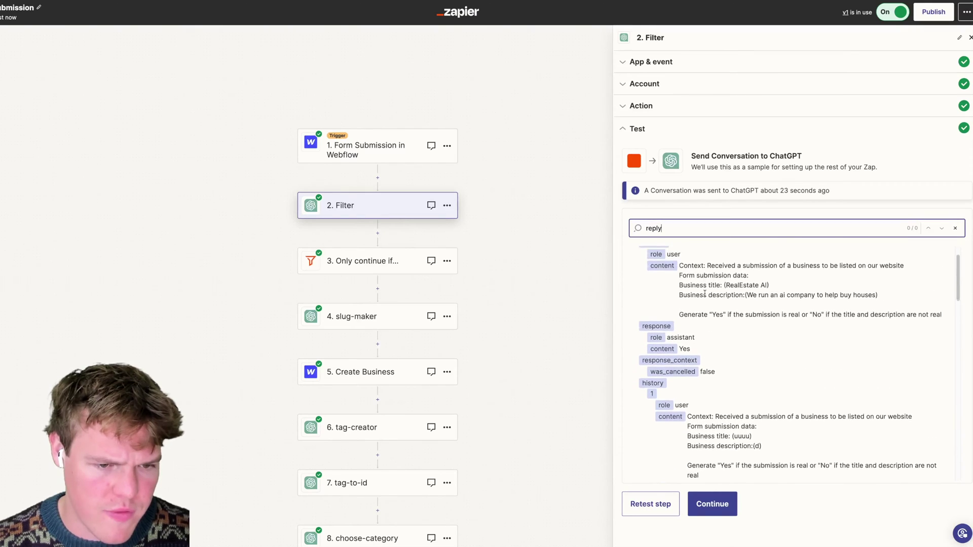
scroll(704, 295, down, 2)
scroll(704, 298, up, 4)
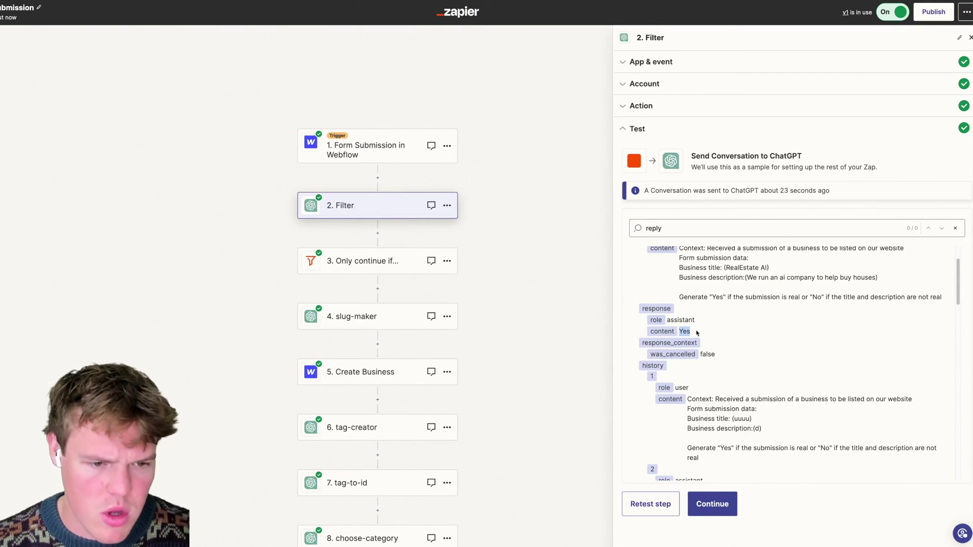
drag(664, 228, 638, 231)
key(BackSpace)
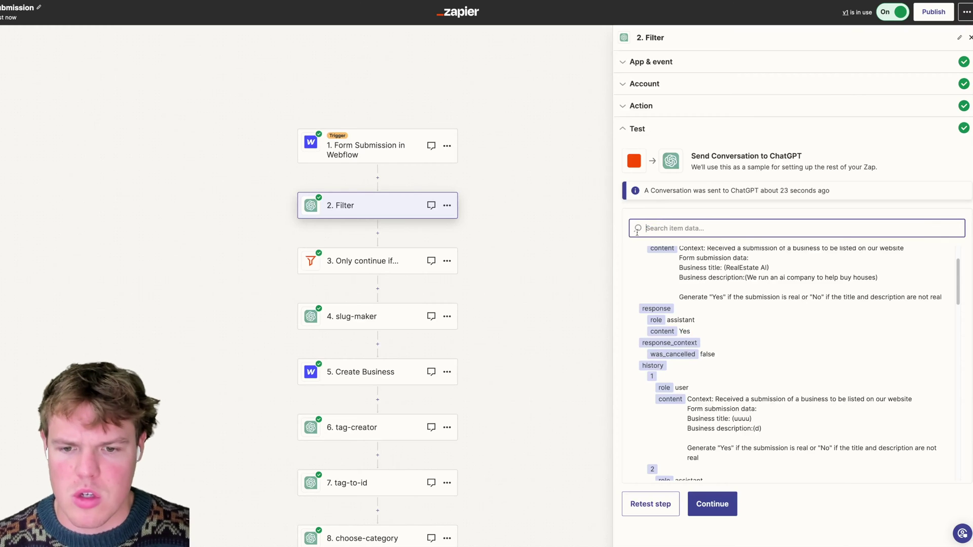
click(380, 261)
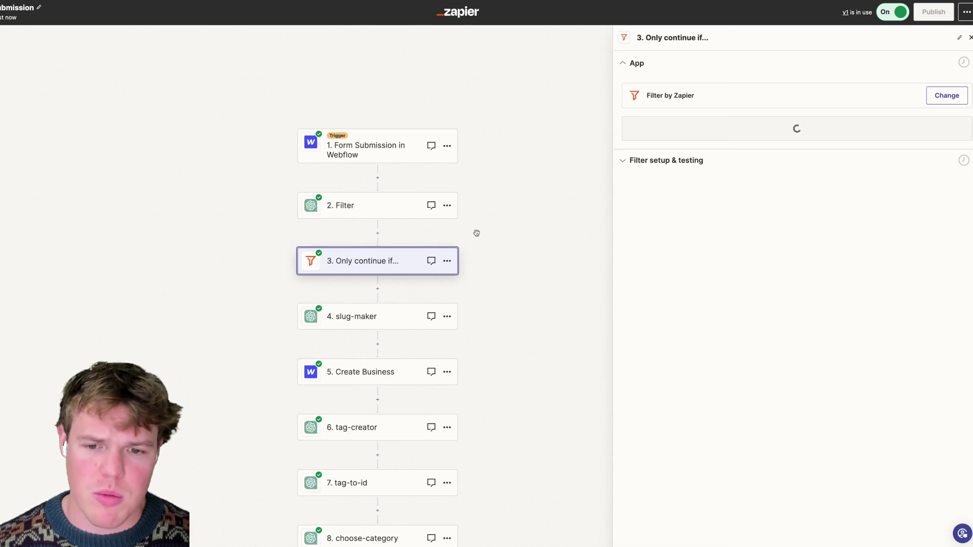
Set the filter condition to pass only when the 2. Filter step's Reply exactly matches Yes
click(693, 133)
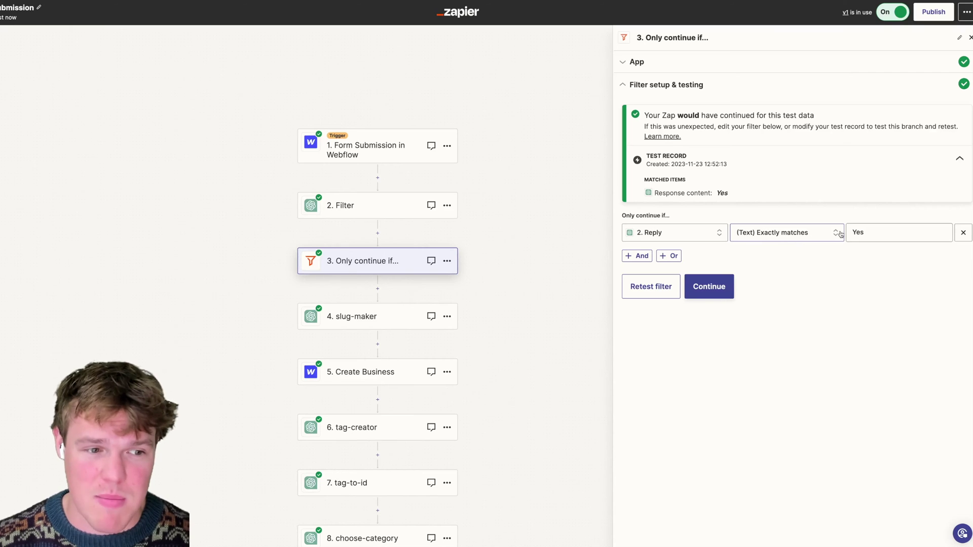
click(722, 228)
click(671, 327)
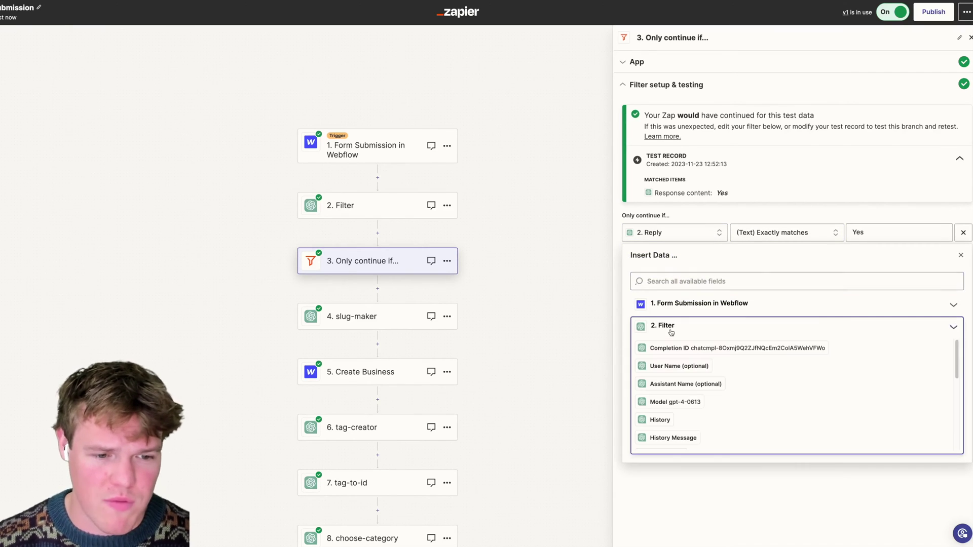
click(683, 287)
text(reply)
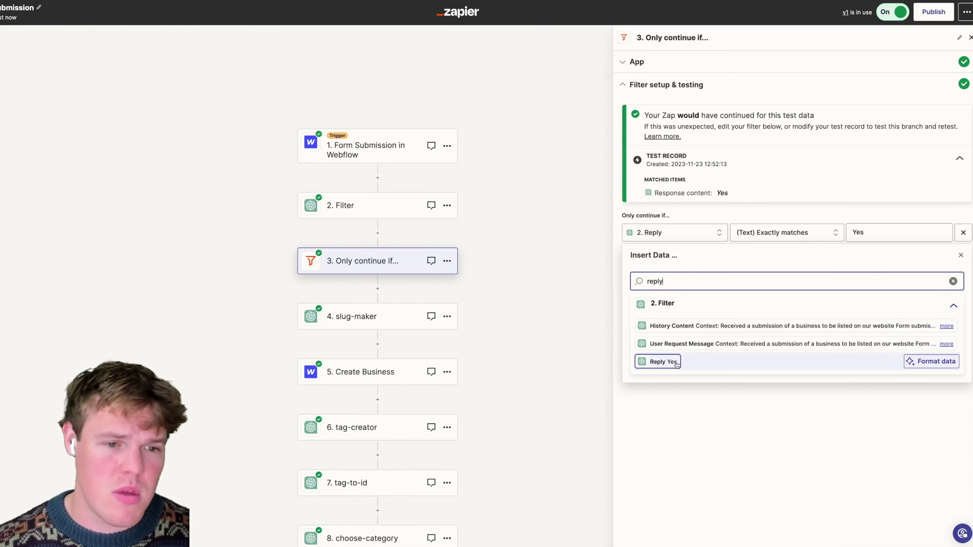
click(711, 408)
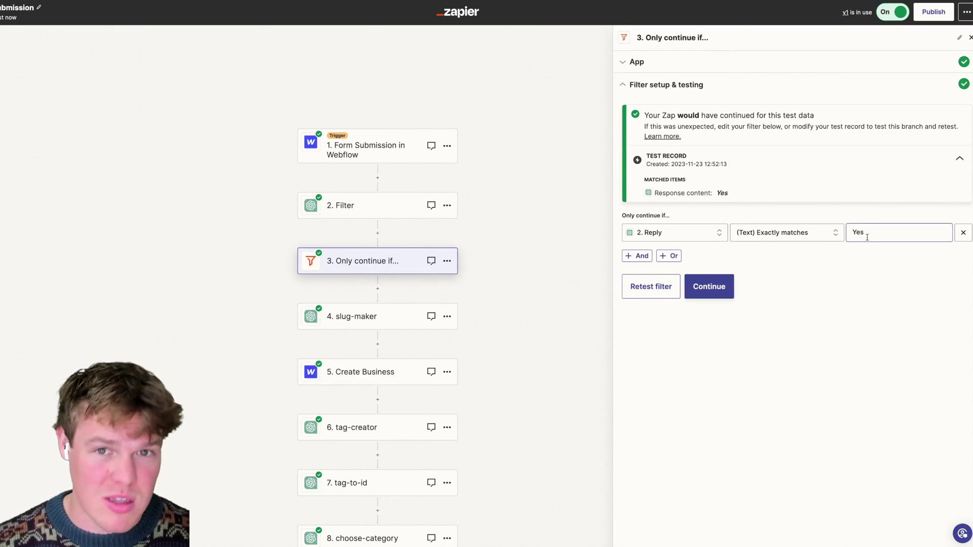
click(709, 287)
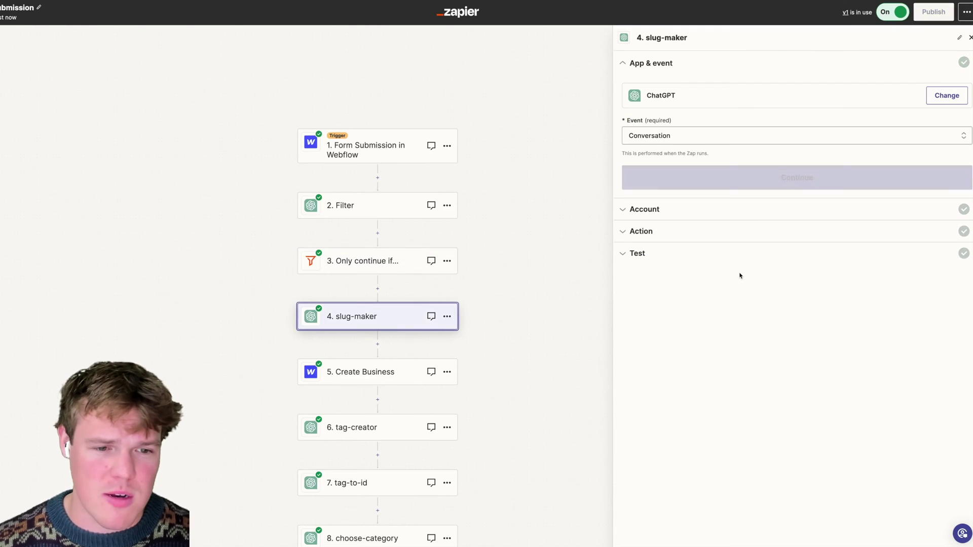
Retest the Only continue if... filter condition
click(355, 262)
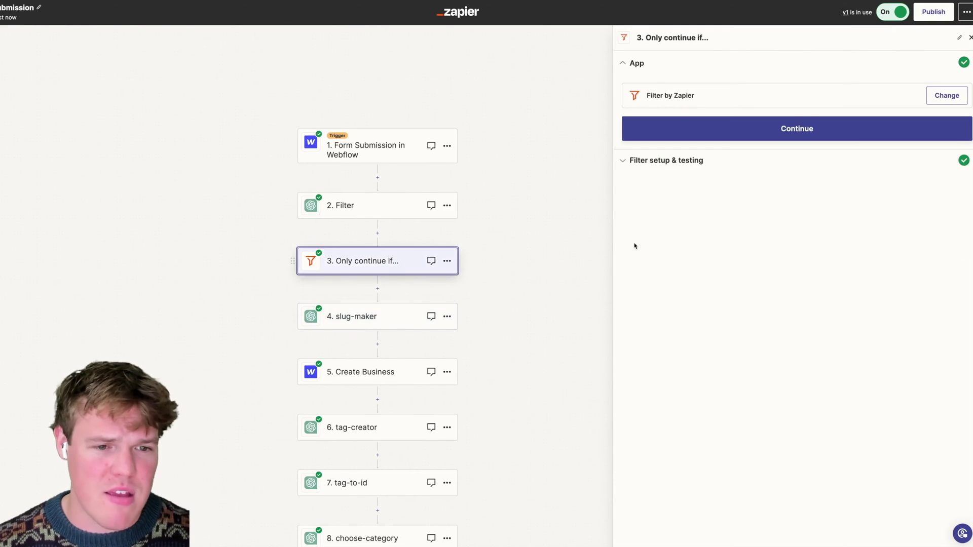
click(704, 165)
click(651, 287)
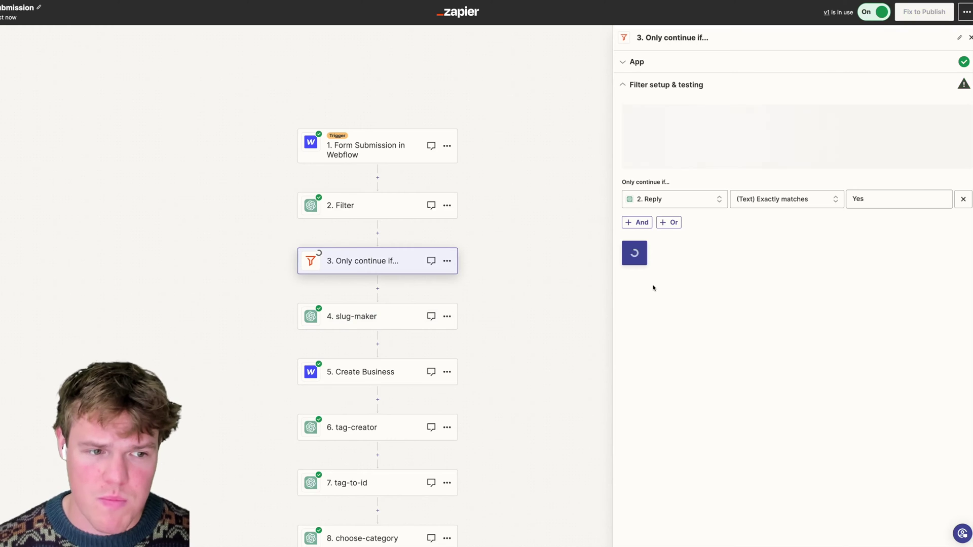
View the Filter step's real-or-fake yes/no User Message, gpt-4 model and Memory Key settings
click(372, 201)
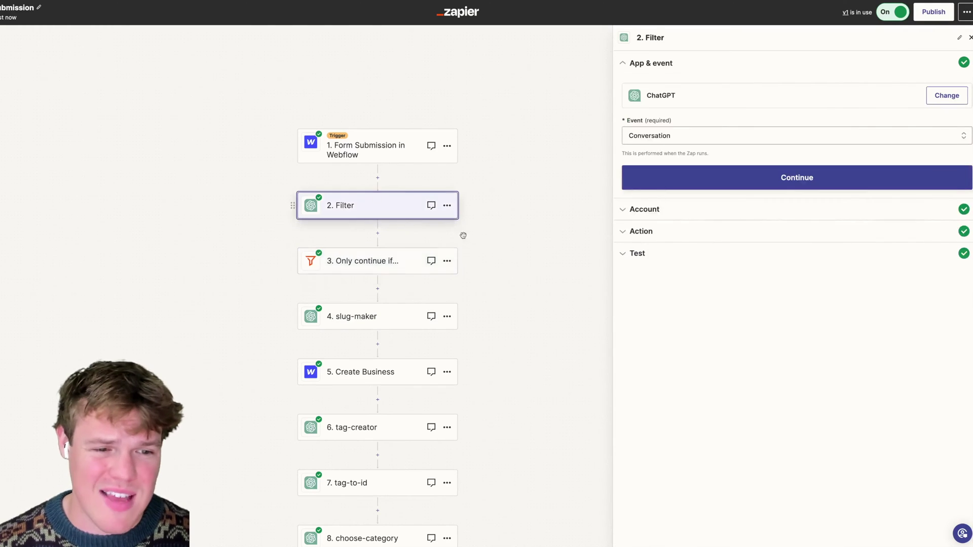
click(671, 235)
scroll(667, 271, down, 1)
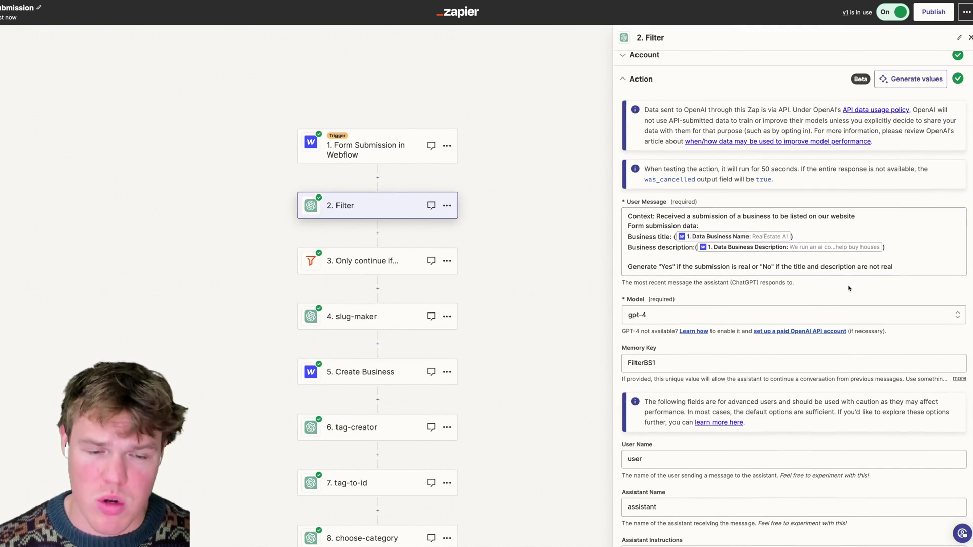
scroll(836, 284, down, 1)
drag(514, 293, 521, 219)
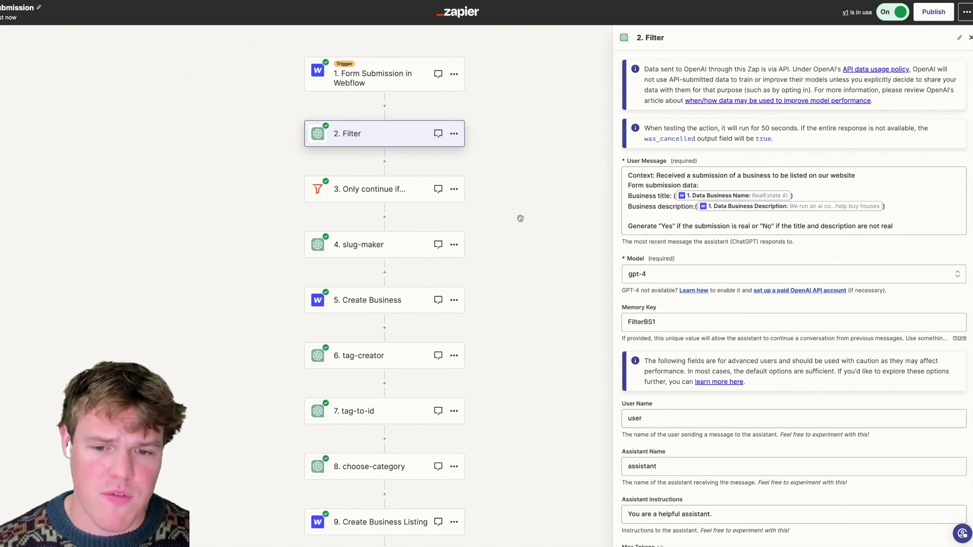
click(371, 245)
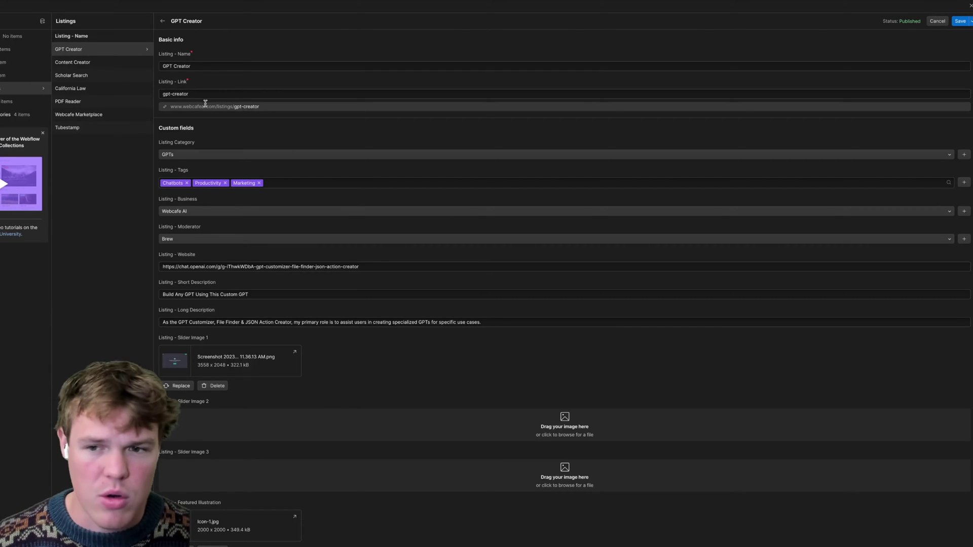
Copy the GPT Creator listing's live URL ending in listings/gpt-creator, then expand Zapier's slug-maker step
drag(206, 107, 279, 107)
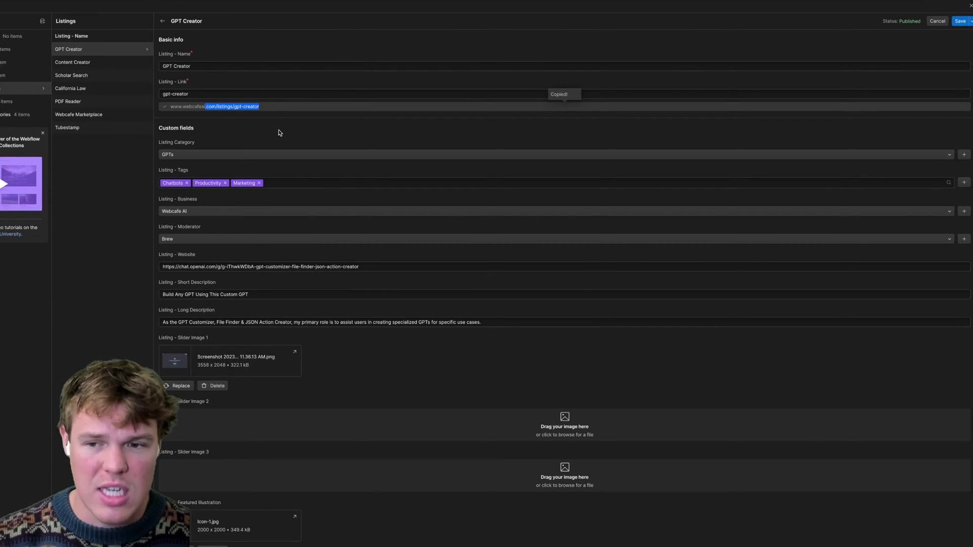
click(282, 102)
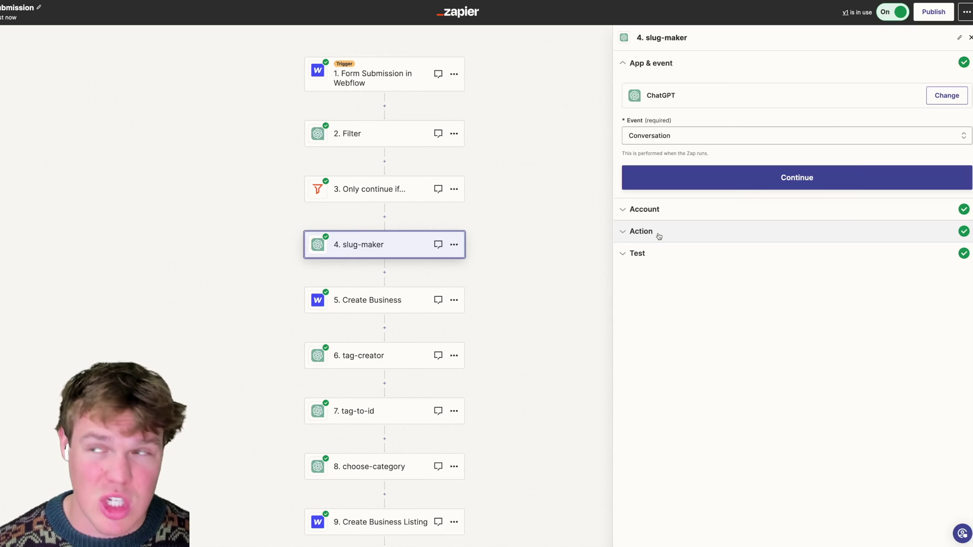
click(659, 236)
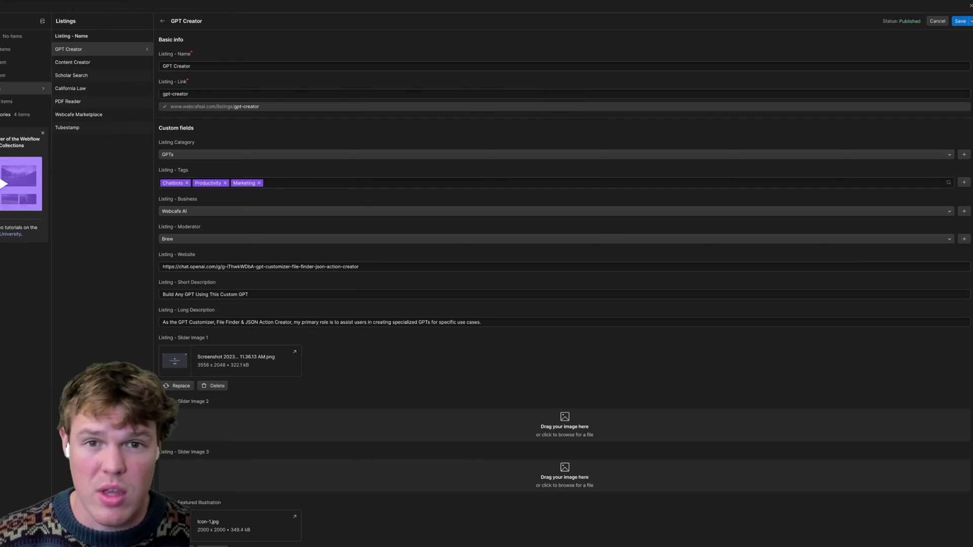
Scroll through the slug-maker step's lowercase-with-hyphens prompt on gpt-3.5-turbo
scroll(353, 183, down, 5)
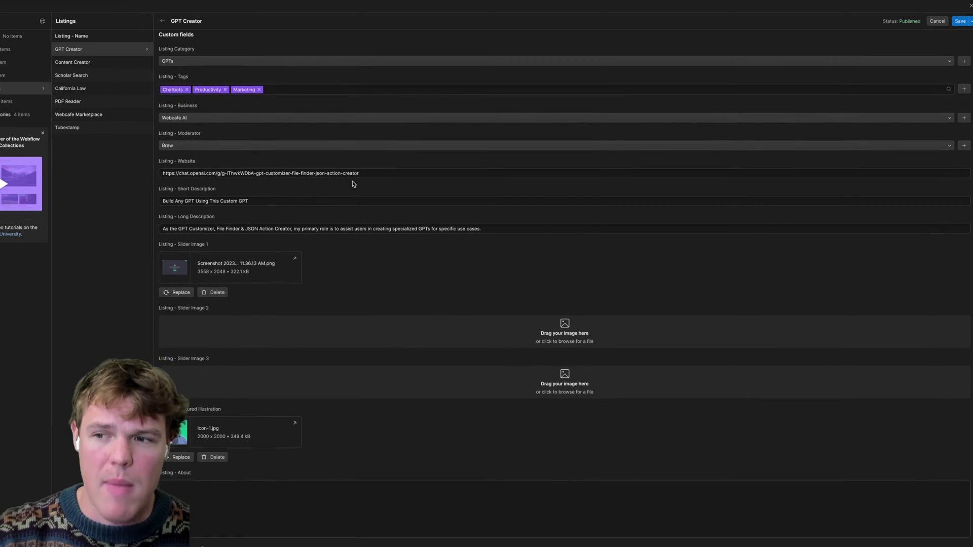
scroll(354, 184, down, 1)
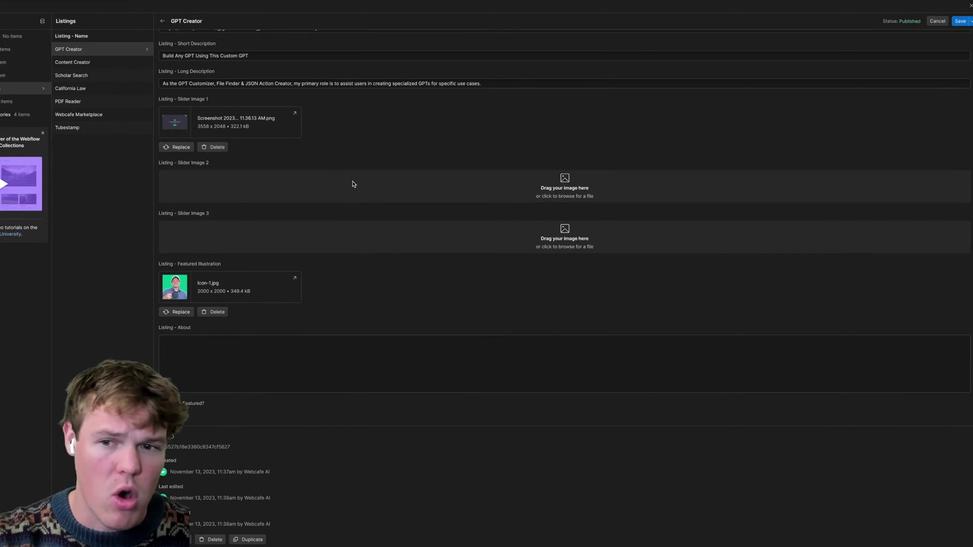
scroll(352, 182, up, 5)
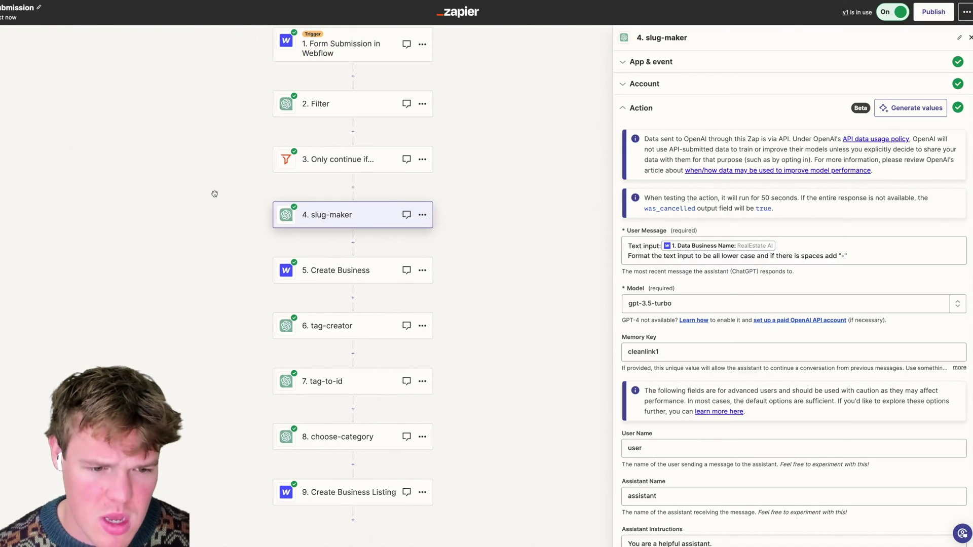
click(329, 272)
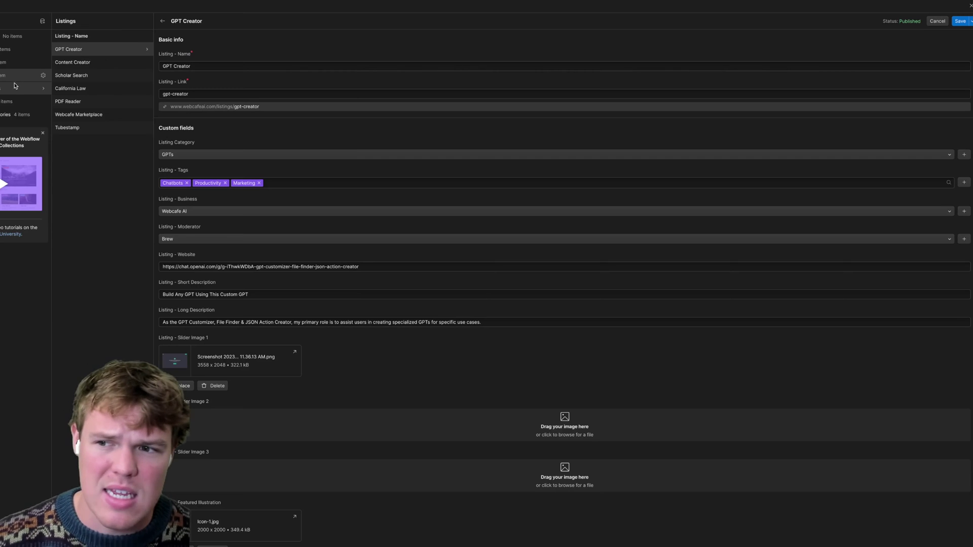
scroll(268, 205, down, 1)
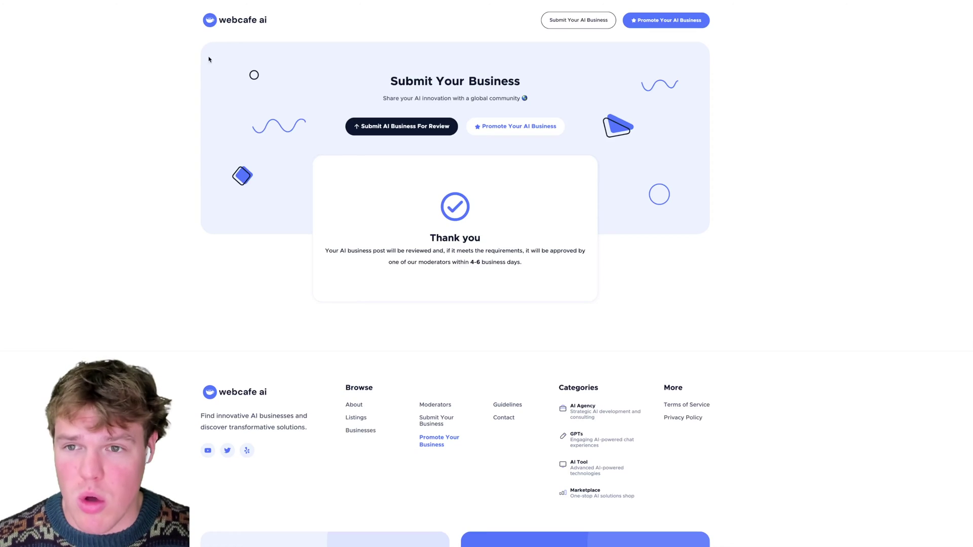
Return to the Webcafe AI site's homepage and open the PDF Reader business page
click(236, 24)
scroll(327, 273, down, 2)
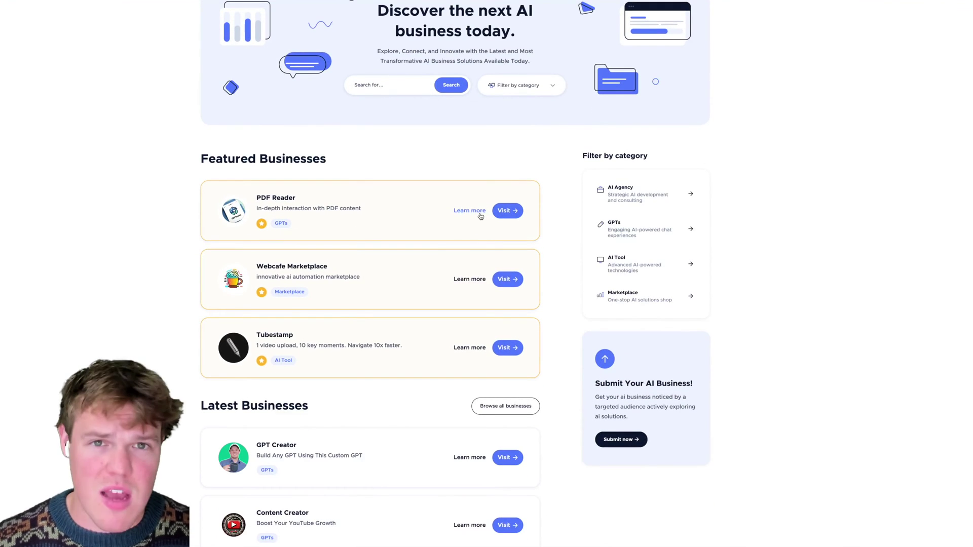
click(480, 217)
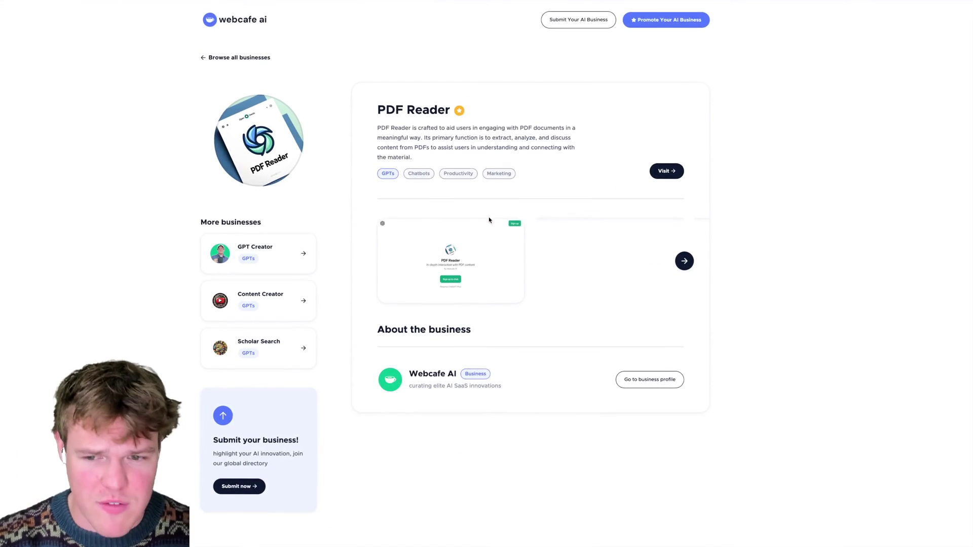
scroll(489, 220, down, 1)
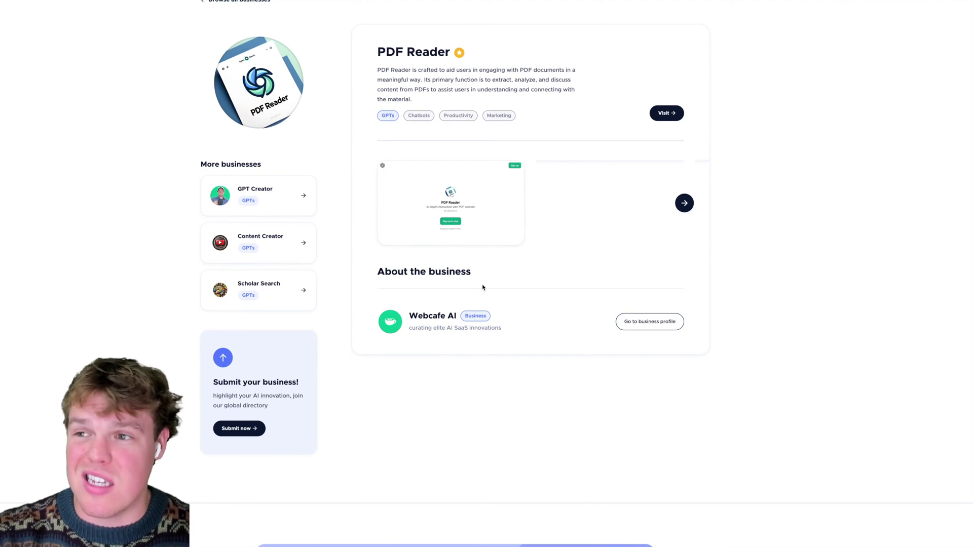
scroll(445, 193, down, 2)
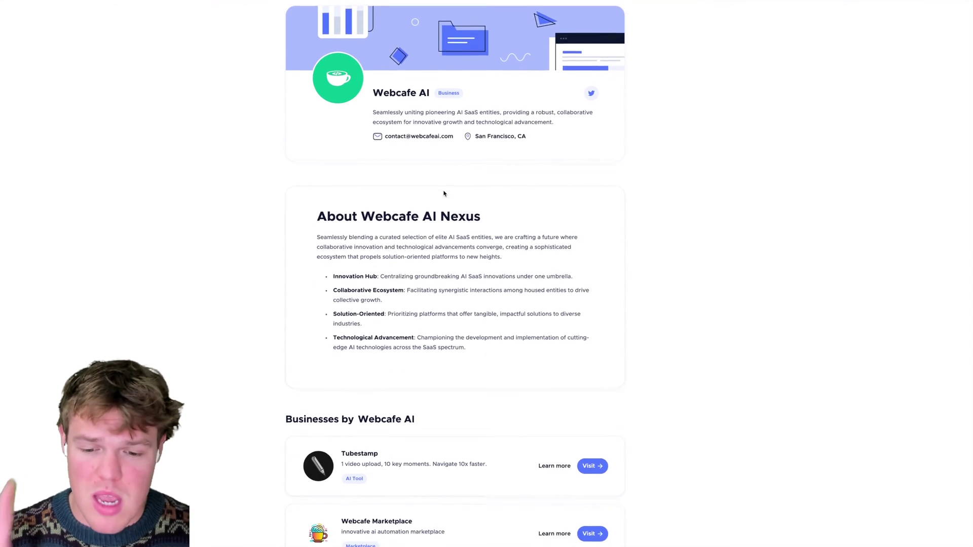
scroll(444, 194, up, 1)
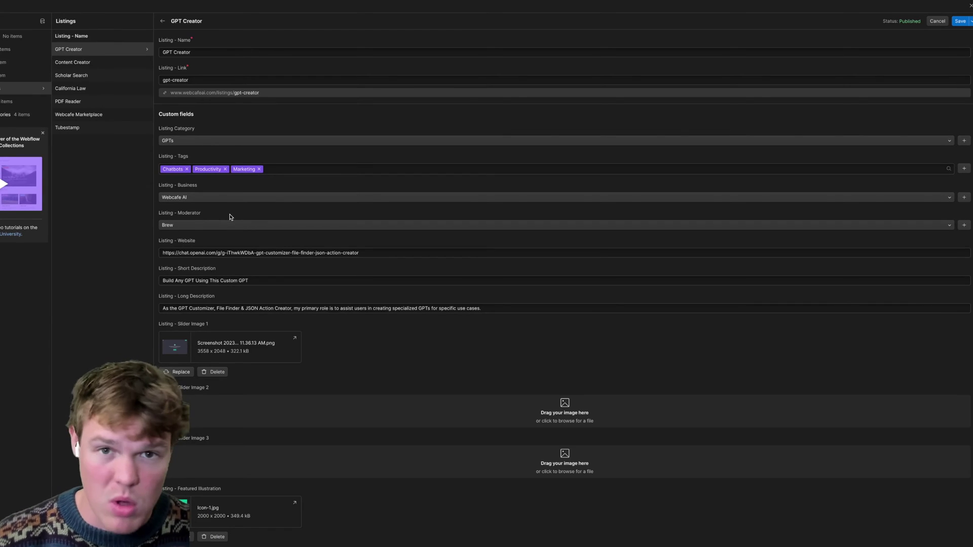
Open Webflow's Businesses collection, then shift the zap canvas slightly right
click(16, 78)
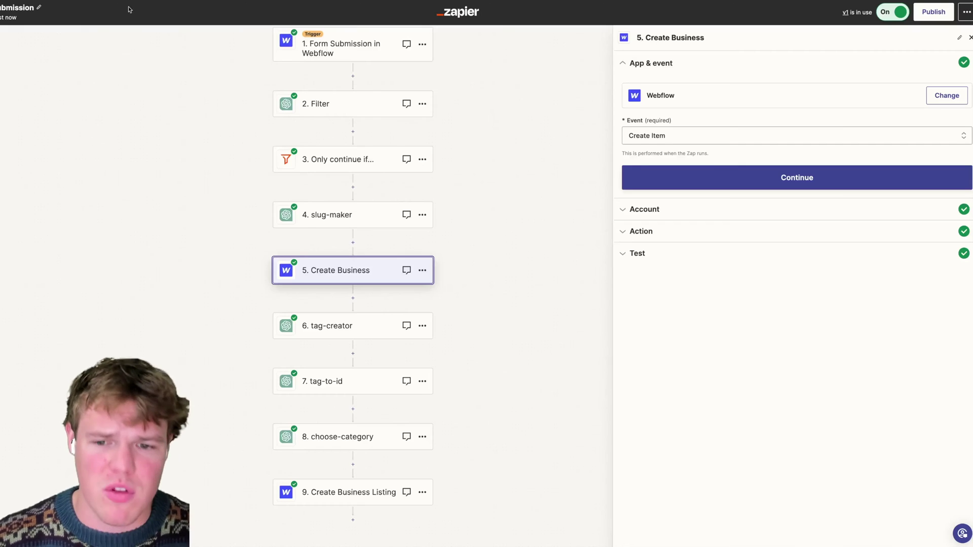
drag(515, 219, 552, 217)
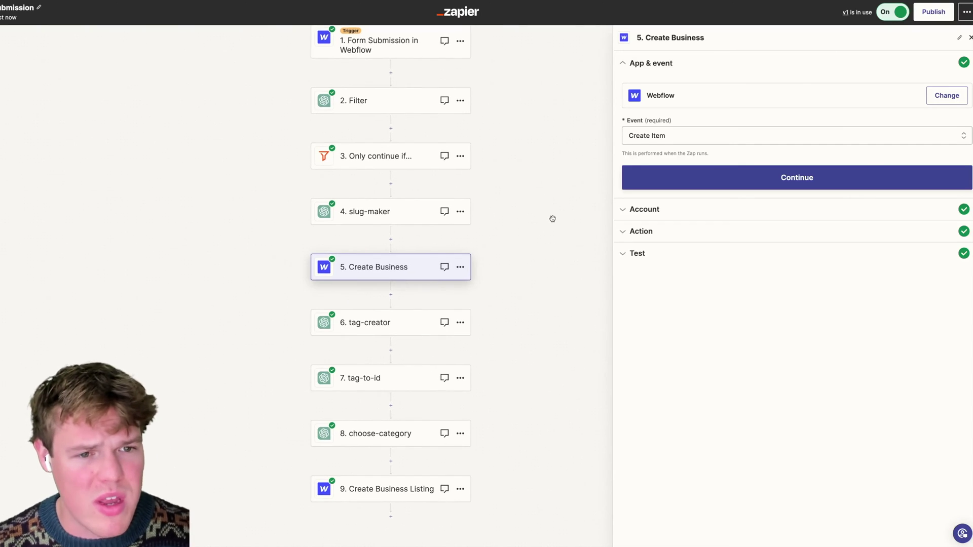
Confirm Create Business's Webflow Create Item event and account, then review its field mappings
click(688, 181)
click(661, 187)
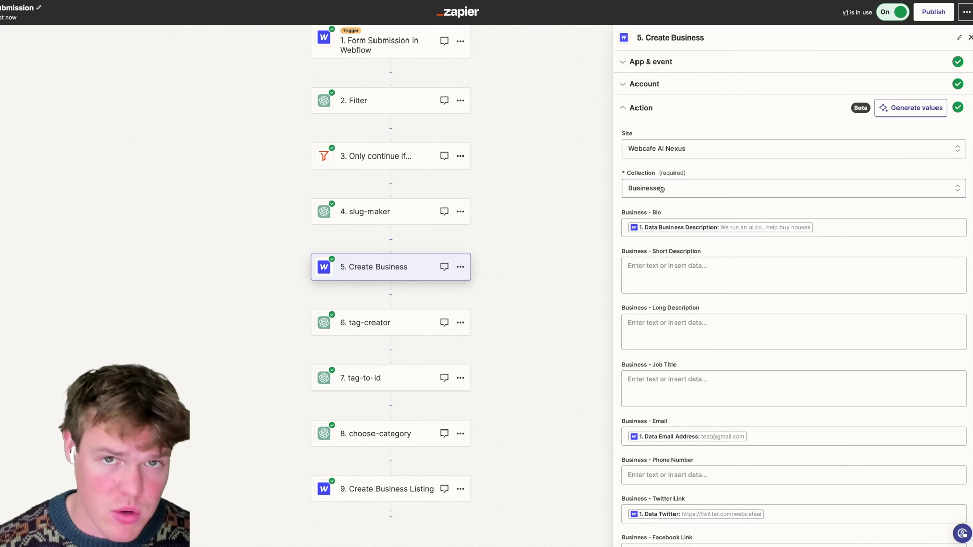
scroll(704, 211, down, 2)
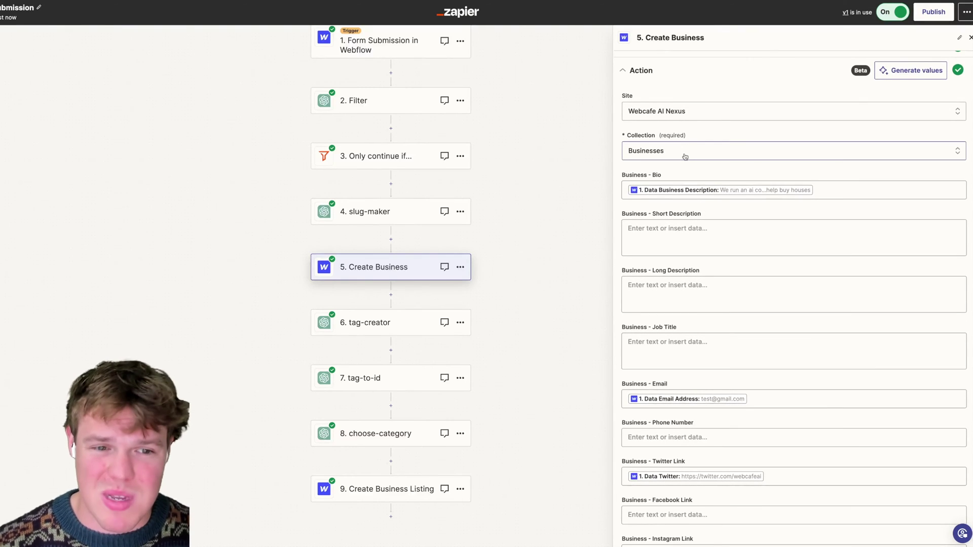
scroll(695, 181, down, 1)
scroll(704, 194, down, 1)
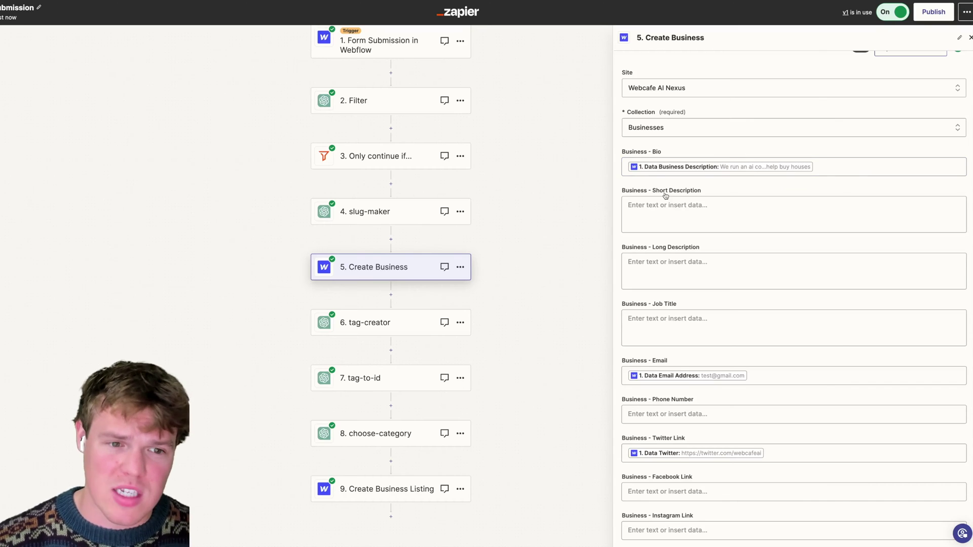
scroll(719, 177, down, 8)
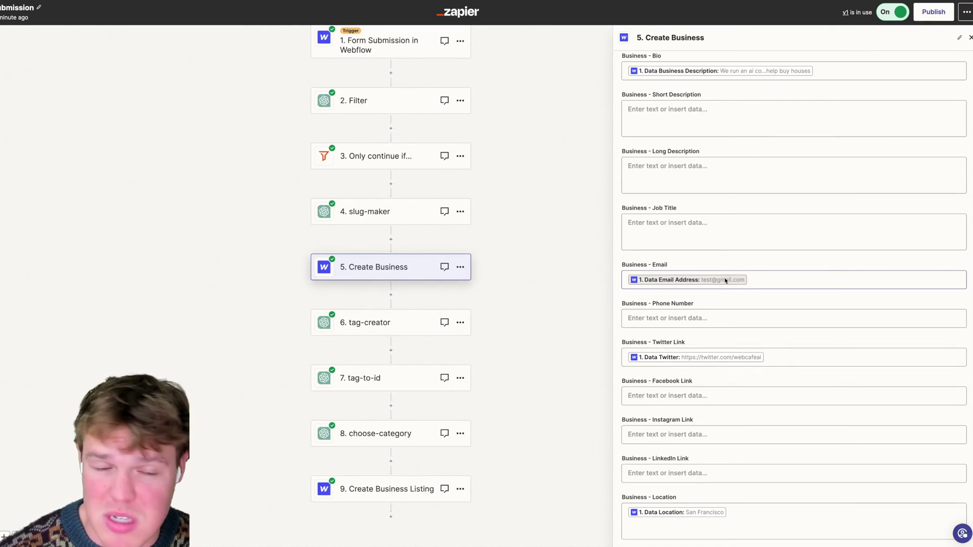
scroll(725, 281, down, 6)
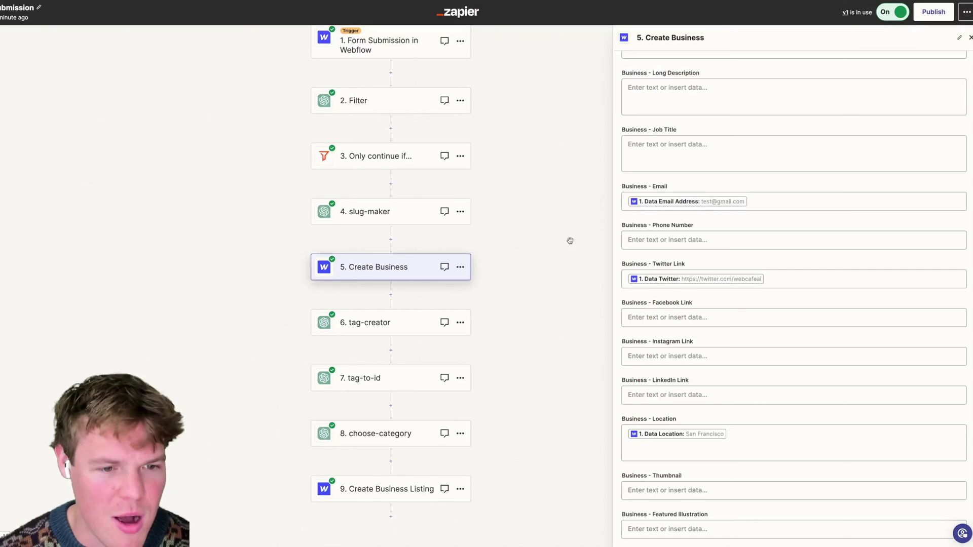
scroll(733, 309, down, 2)
scroll(735, 309, down, 10)
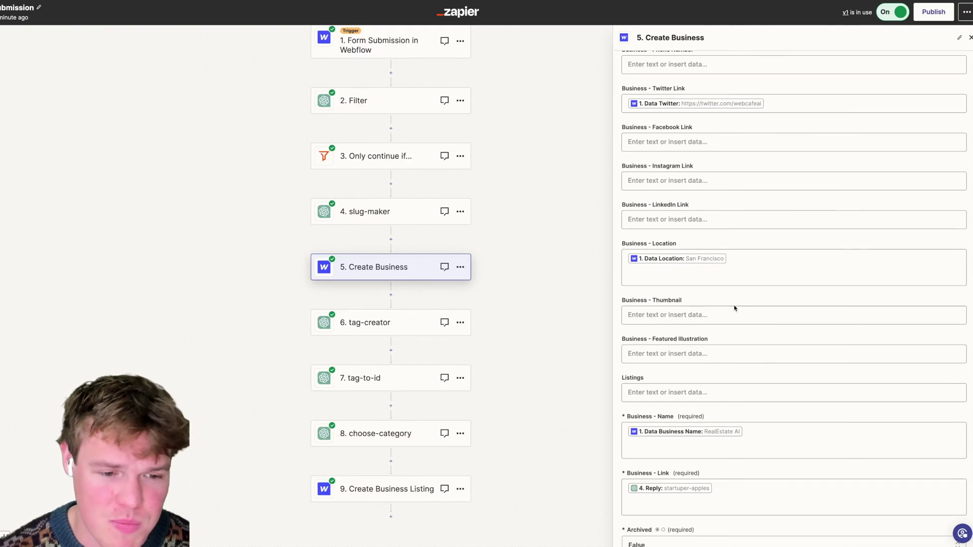
scroll(718, 360, down, 1)
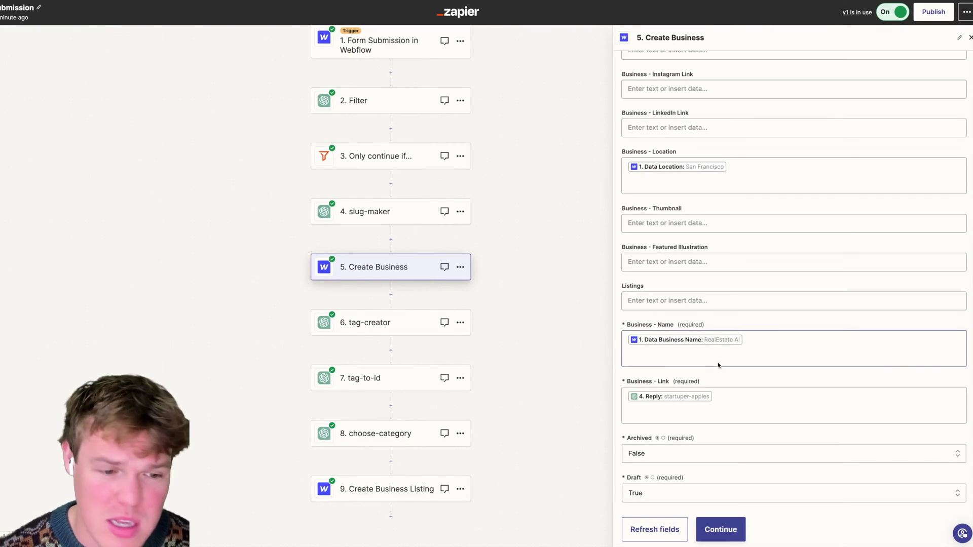
scroll(730, 344, down, 1)
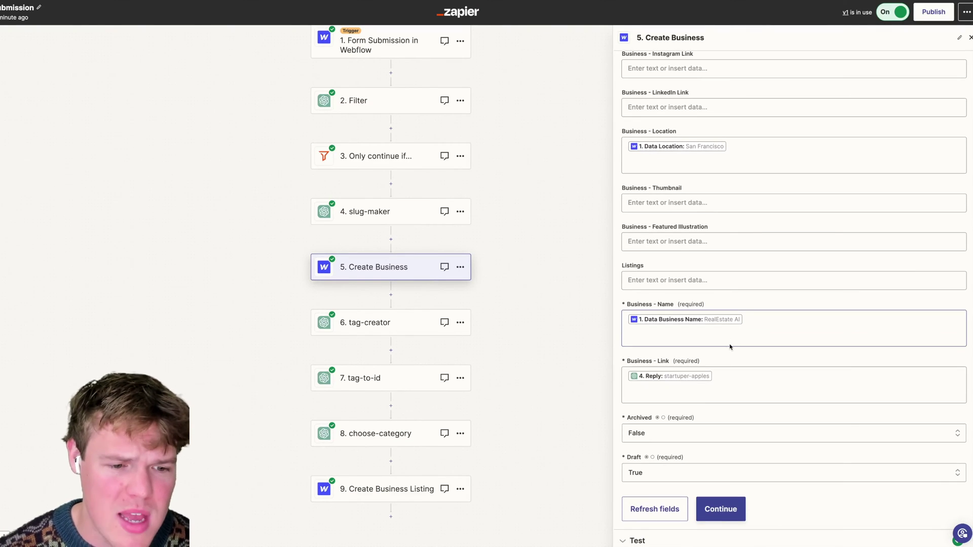
Open Insert Data for Business - Link and show the slug-maker step's output fields
click(719, 378)
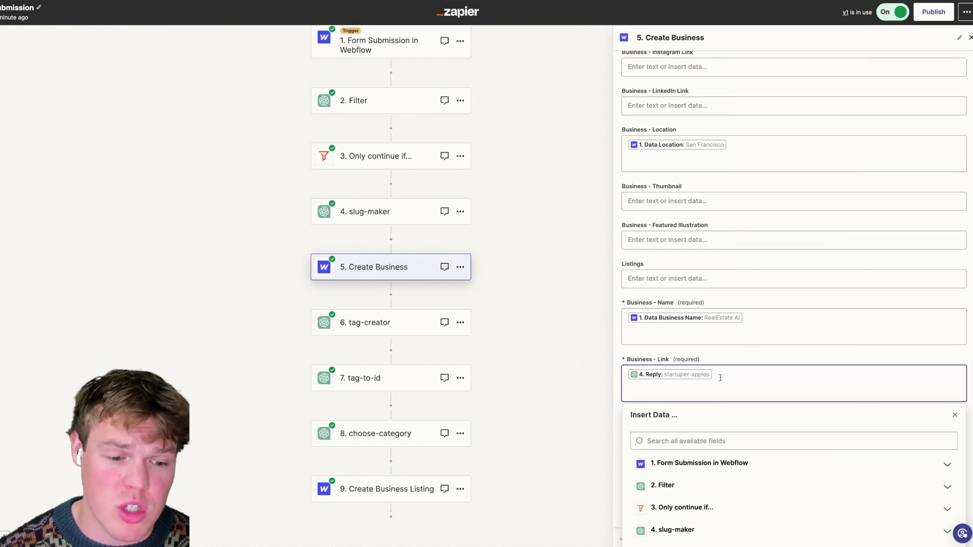
click(758, 530)
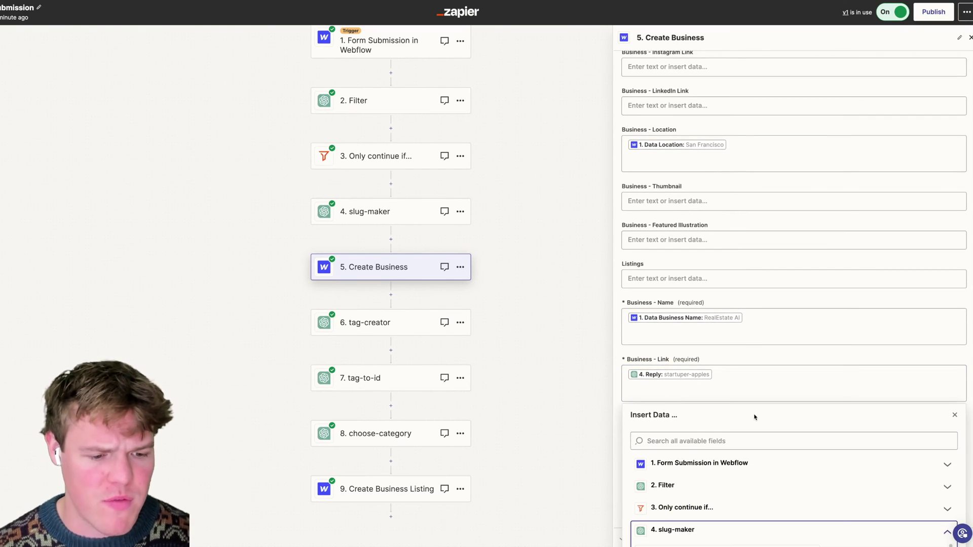
scroll(754, 415, down, 5)
scroll(762, 452, down, 5)
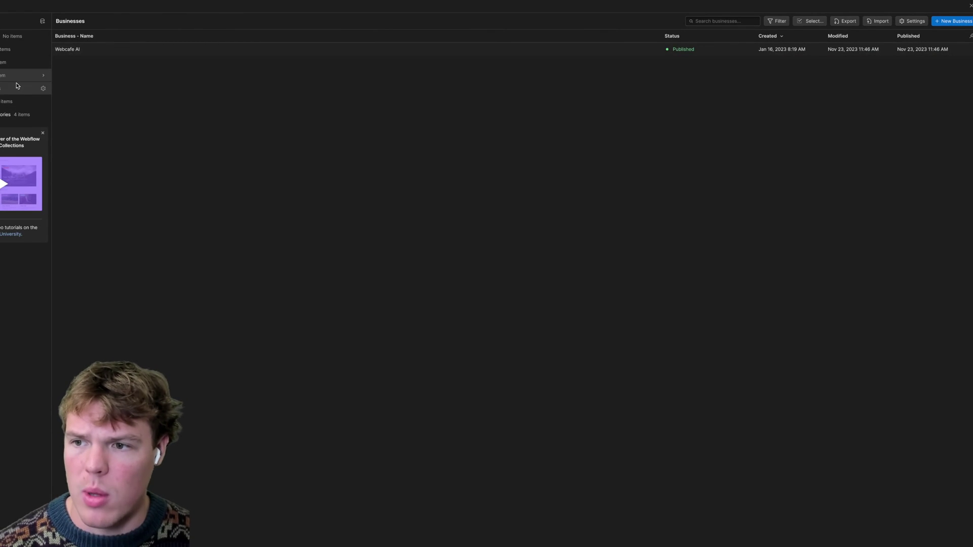
Open the Webcafe AI business item in Webflow, then open Zapier's 6. tag-creator step
click(85, 48)
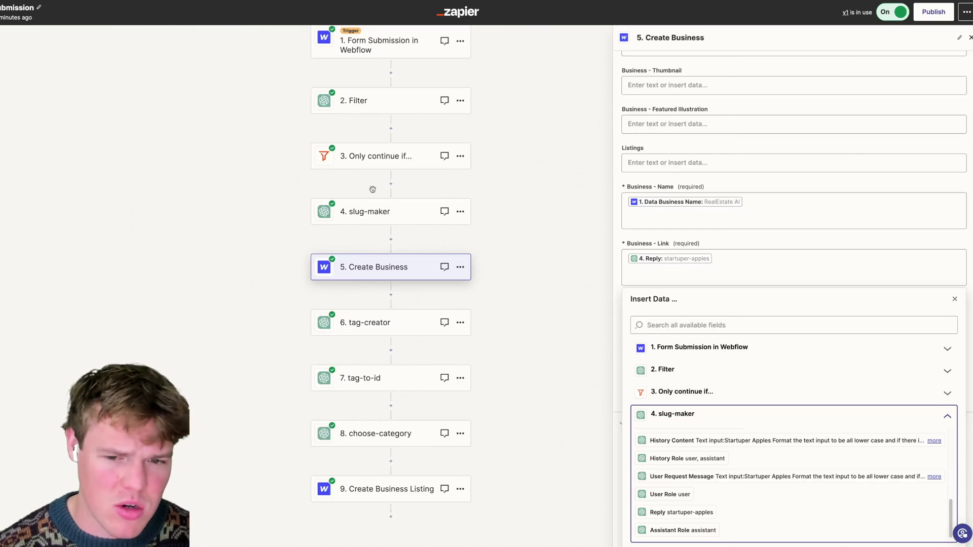
click(267, 253)
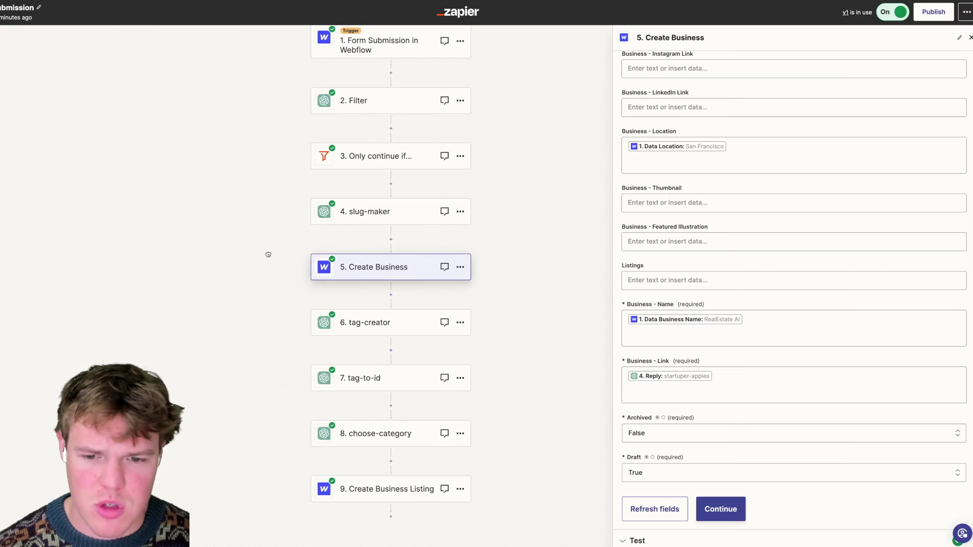
scroll(268, 213, down, 1)
scroll(268, 214, down, 2)
click(399, 256)
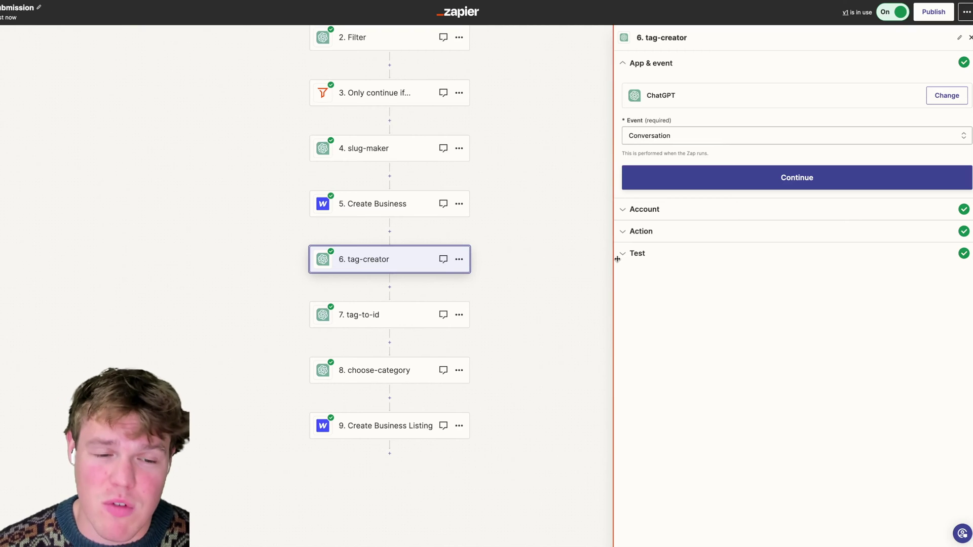
Expand the tag-creator step's prompt and model fields, then open the listing Tags collection
click(647, 234)
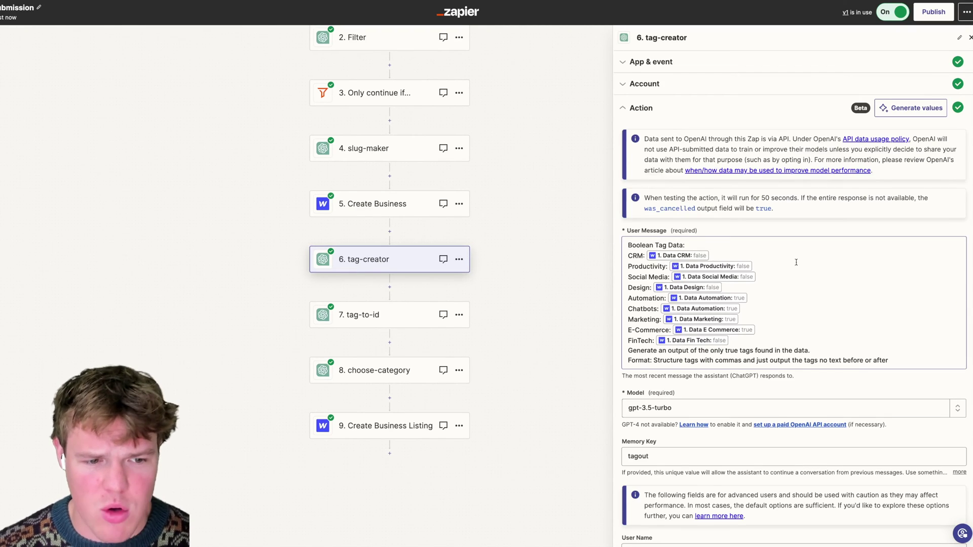
scroll(797, 262, down, 1)
scroll(796, 262, down, 2)
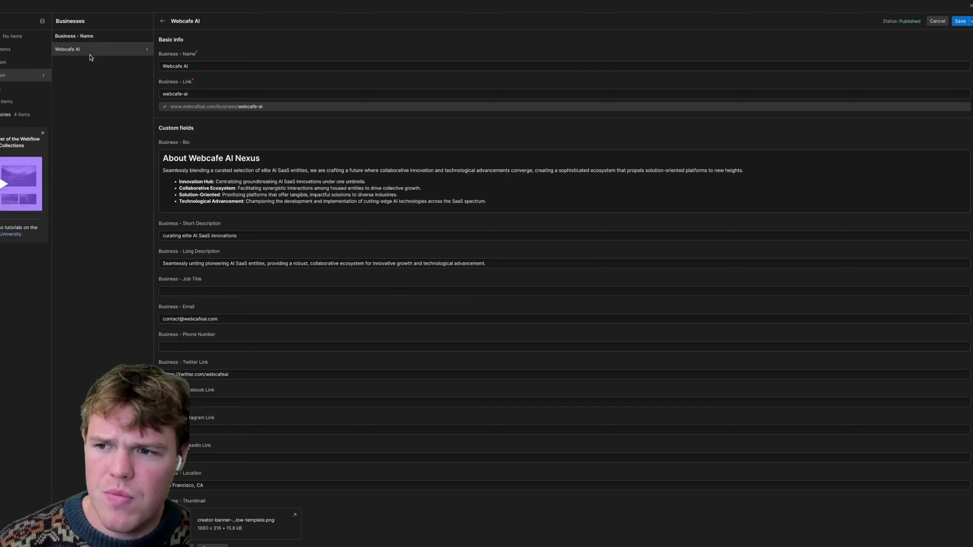
click(23, 101)
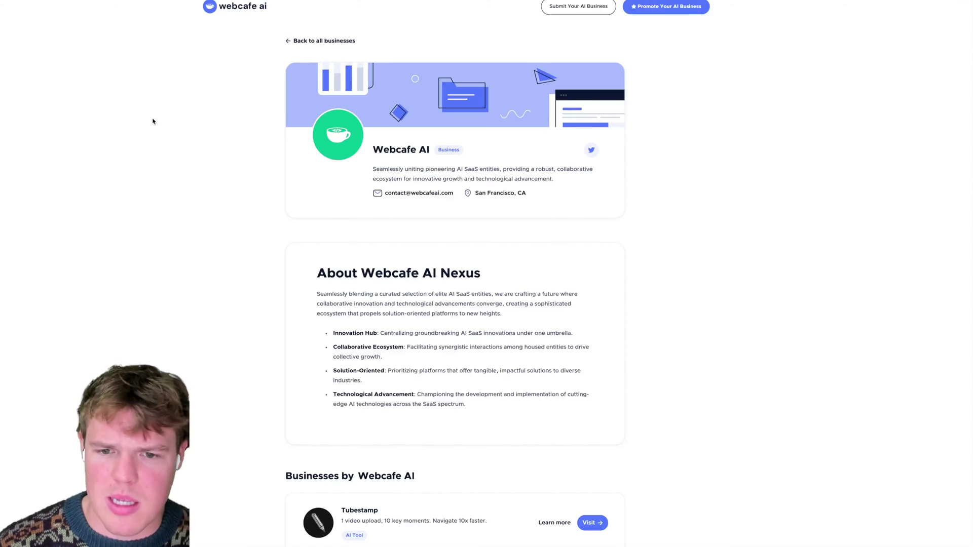
Scroll the Webcafe AI business page, then open Insert Data in the tag-creator prompt
scroll(307, 208, down, 3)
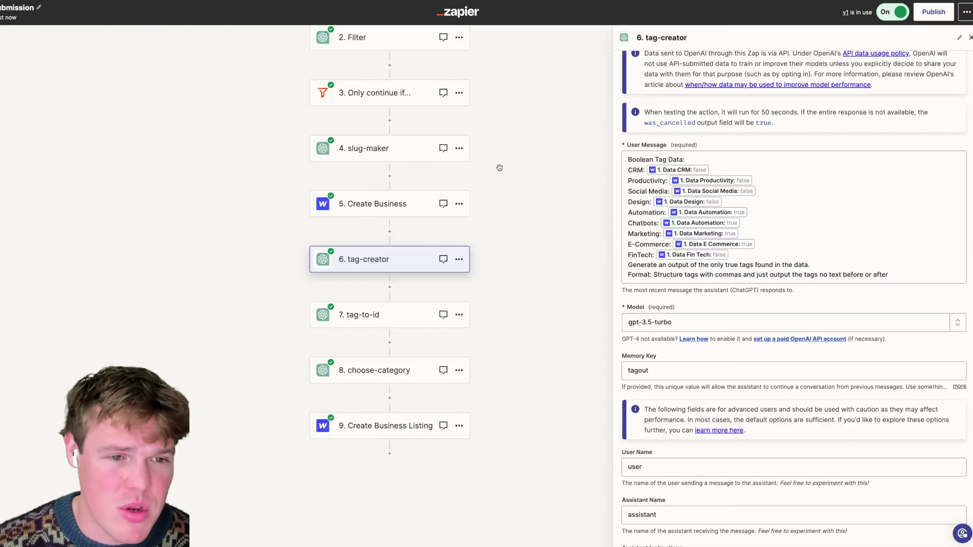
click(718, 166)
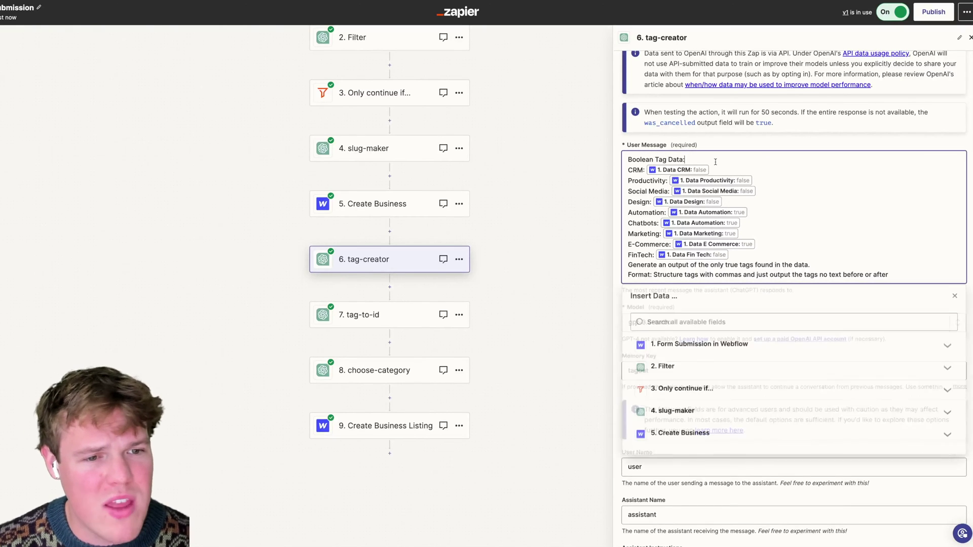
click(734, 345)
scroll(728, 415, down, 5)
scroll(728, 416, up, 1)
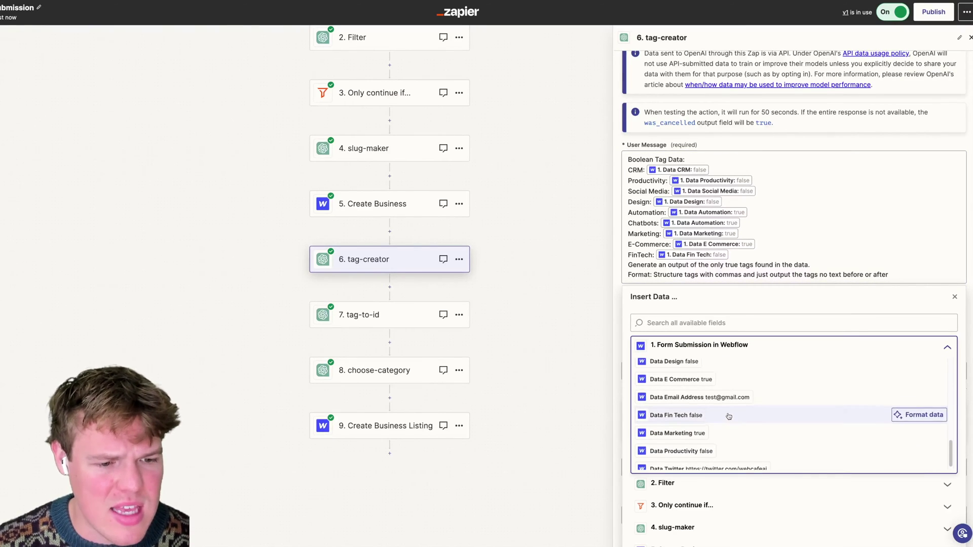
scroll(715, 400, up, 1)
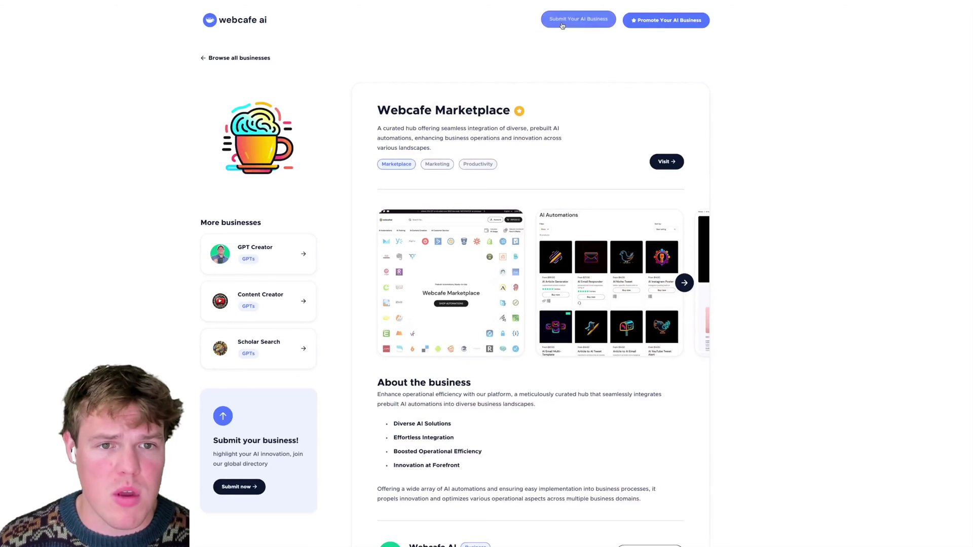
click(577, 20)
scroll(537, 263, down, 15)
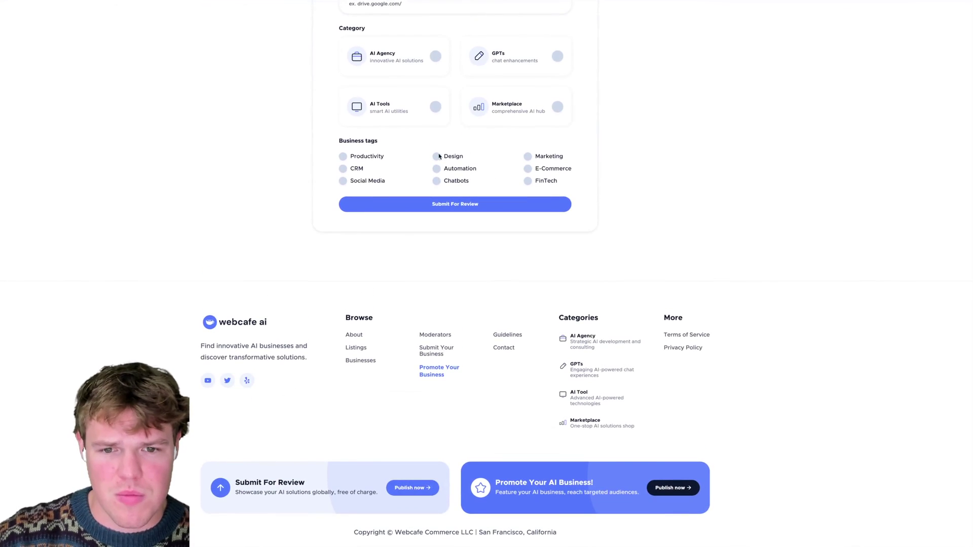
click(437, 158)
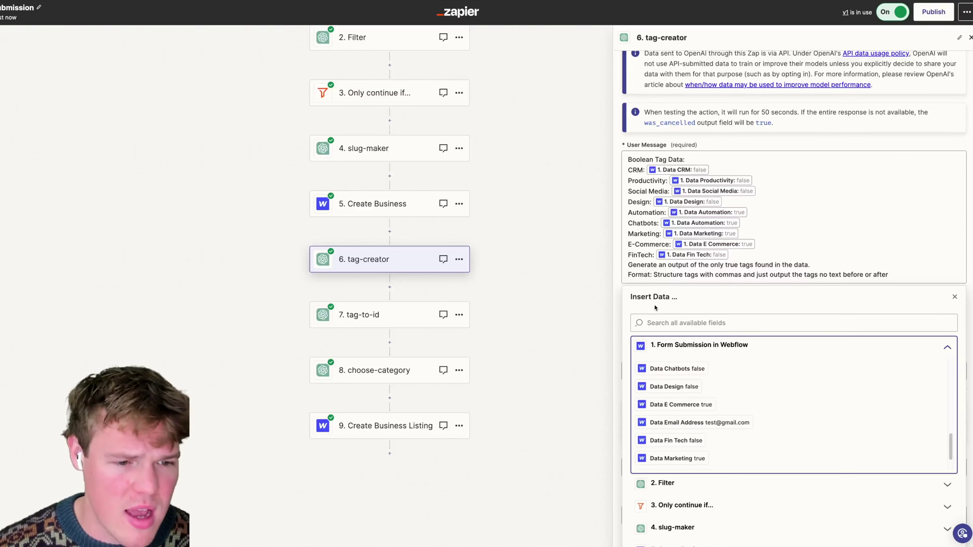
scroll(737, 393, up, 1)
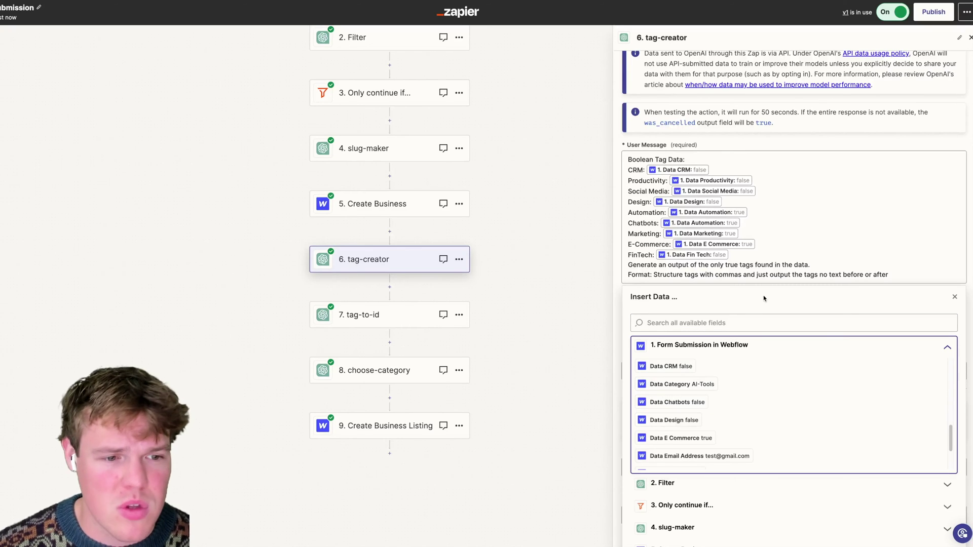
click(786, 249)
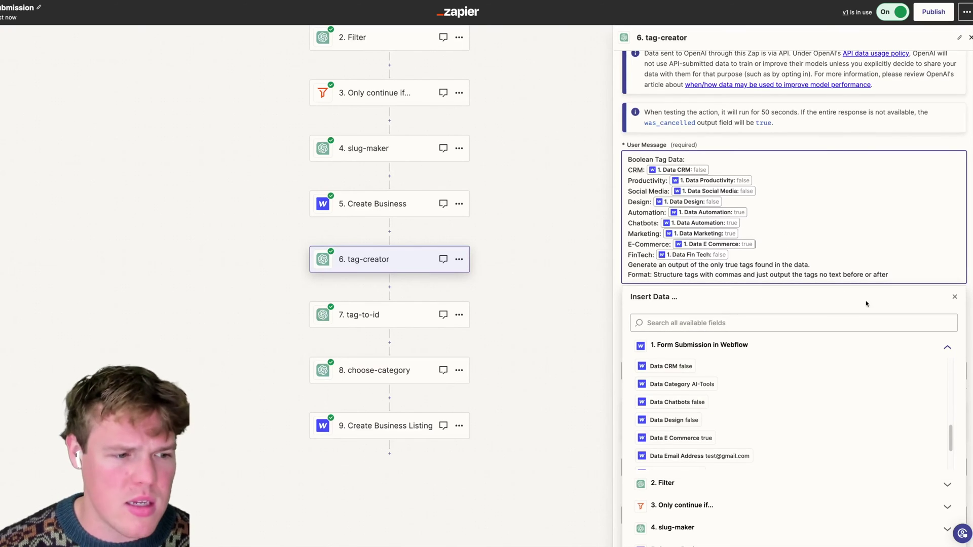
click(954, 297)
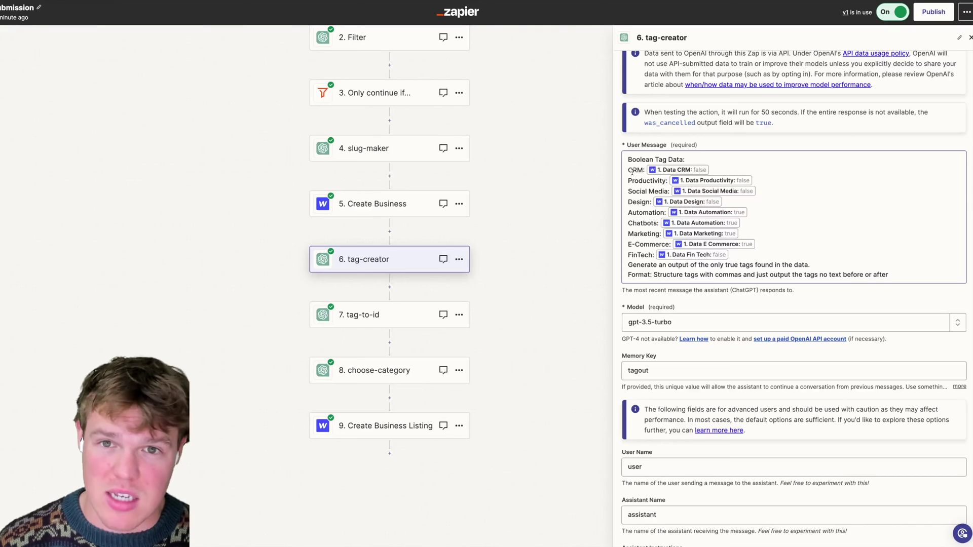
Scroll through the tag-creator prompt and model fields and continue to the Test section
scroll(633, 171, down, 1)
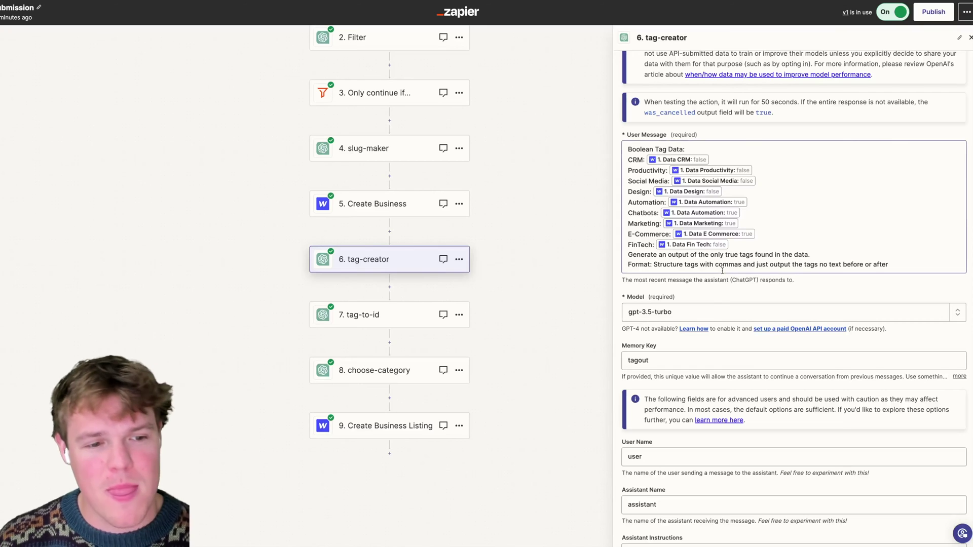
scroll(774, 270, down, 1)
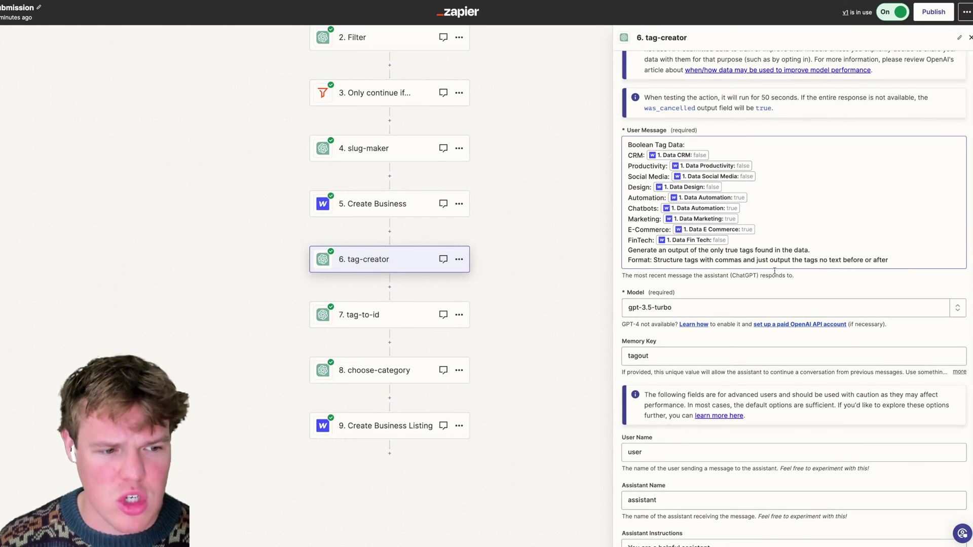
scroll(774, 270, down, 1)
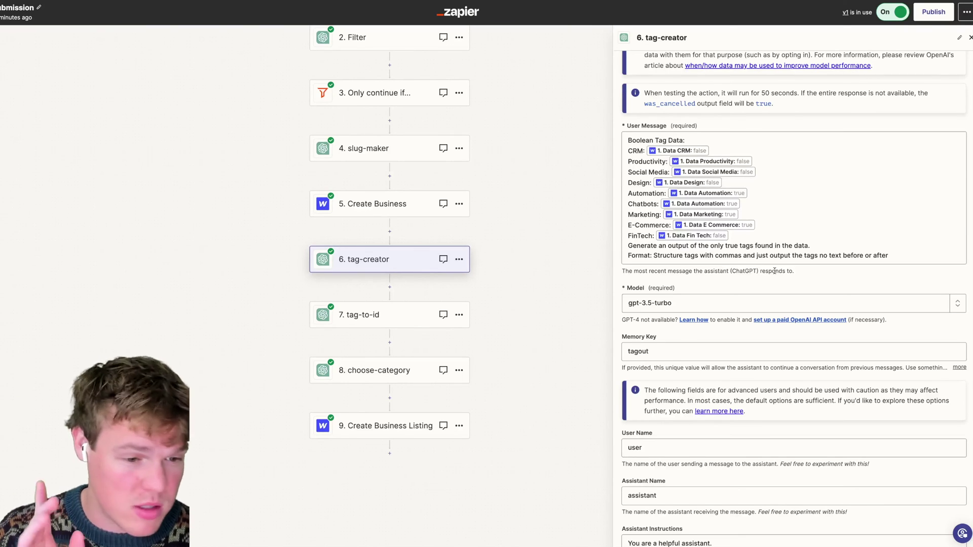
scroll(774, 272, down, 5)
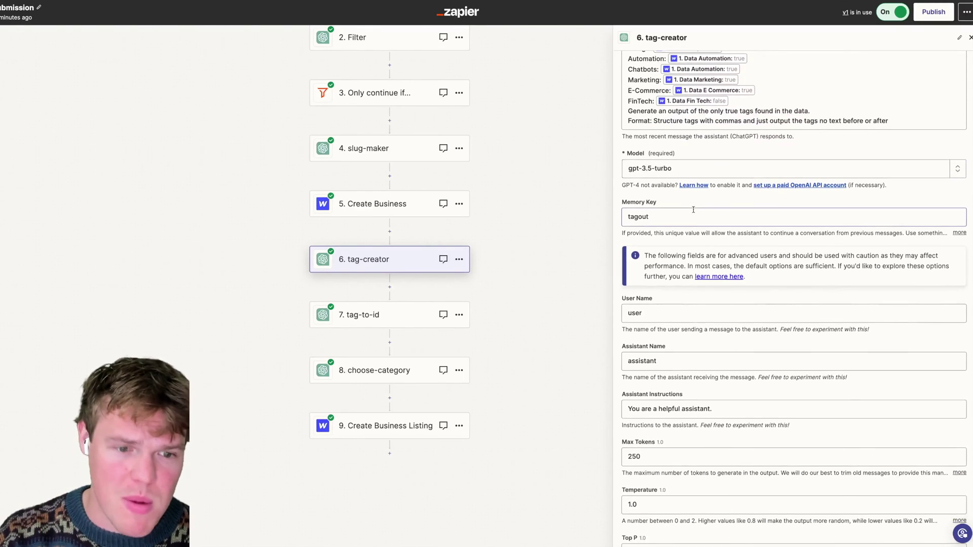
scroll(697, 223, down, 3)
click(740, 510)
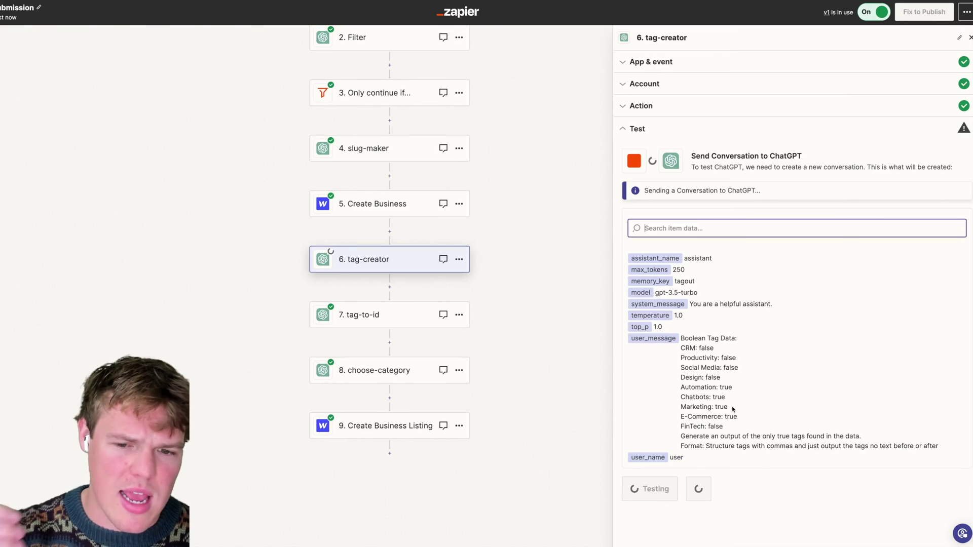
Check the retest response 'Automation, Chatbots, Marketing, E-Commerce' and open the 7. tag-to-id step
scroll(723, 420, down, 3)
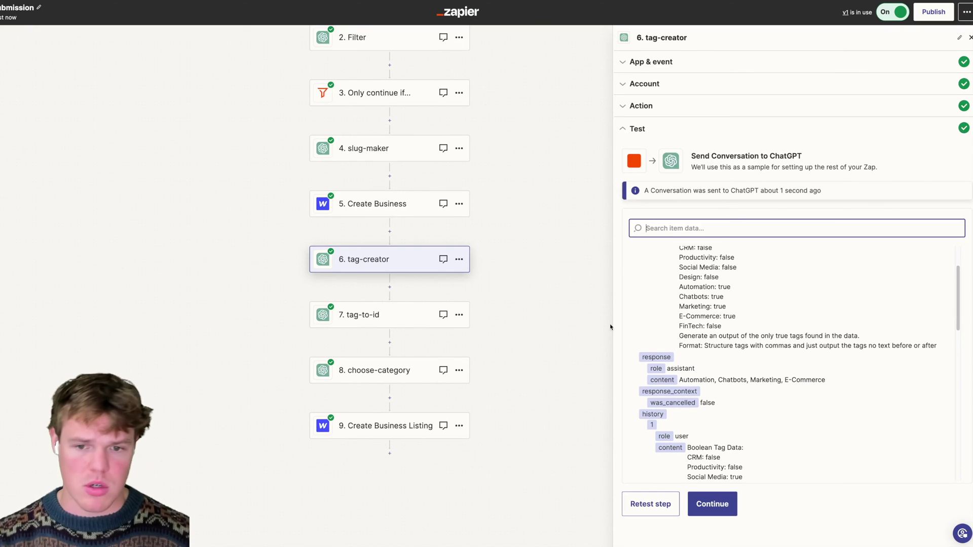
click(396, 314)
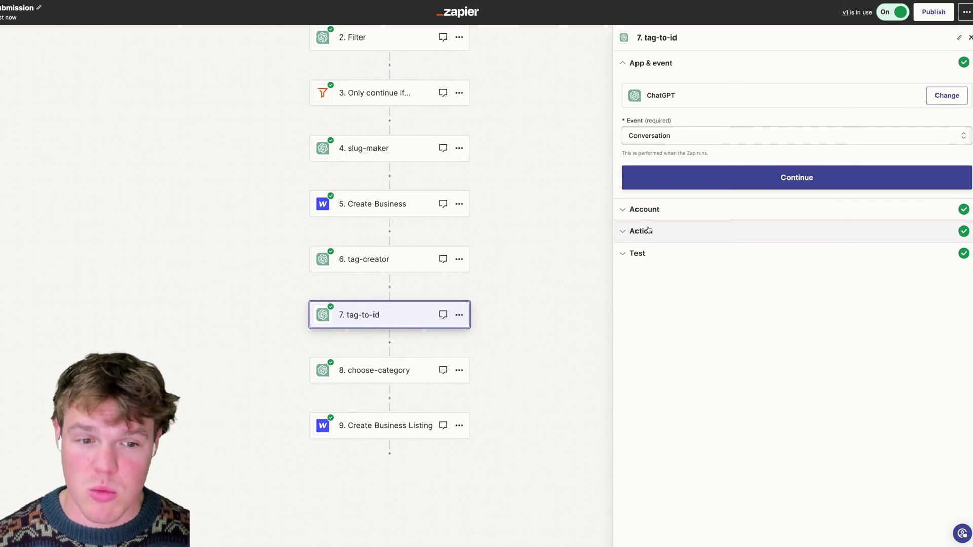
Compare the tag-to-id prompt with Webflow's Listings tags and step 9's Listing - Tags mapping
click(649, 230)
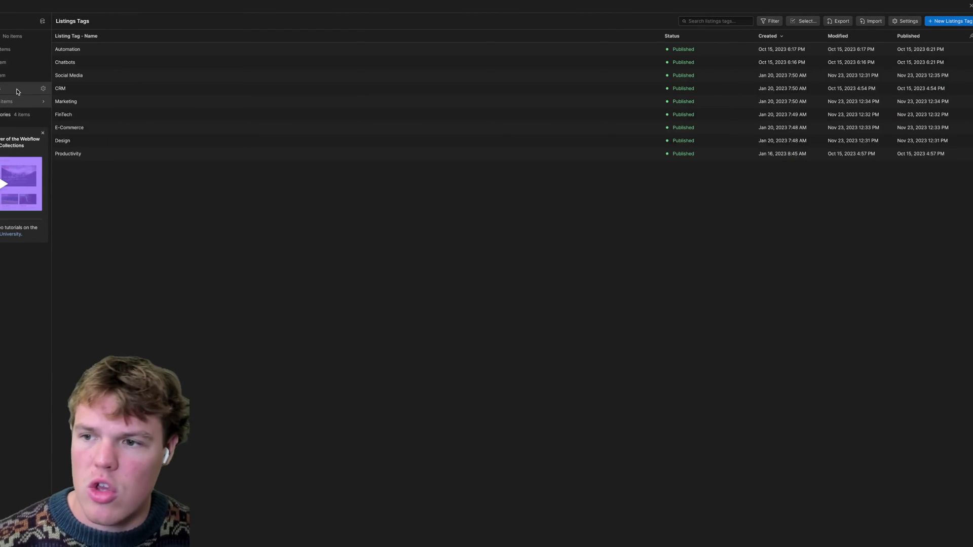
click(1, 90)
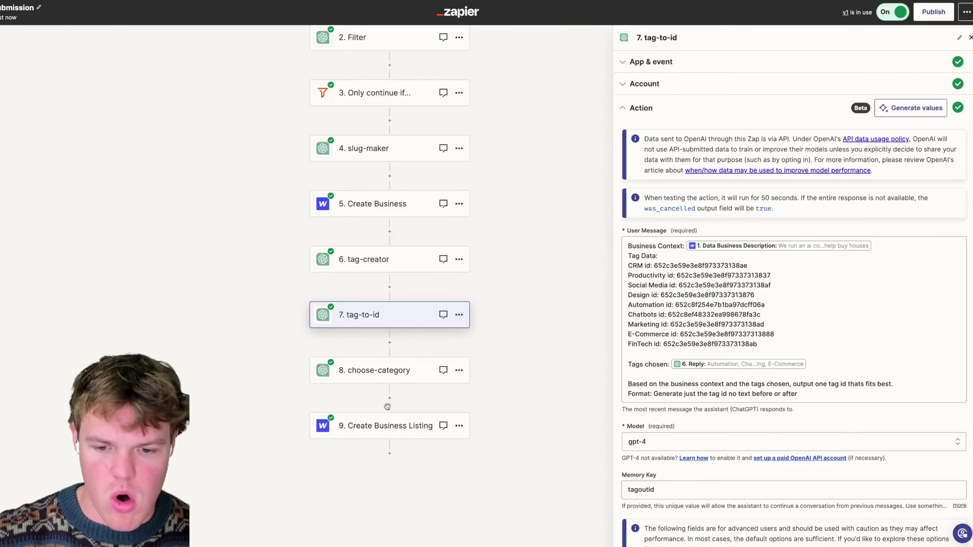
click(388, 426)
click(667, 239)
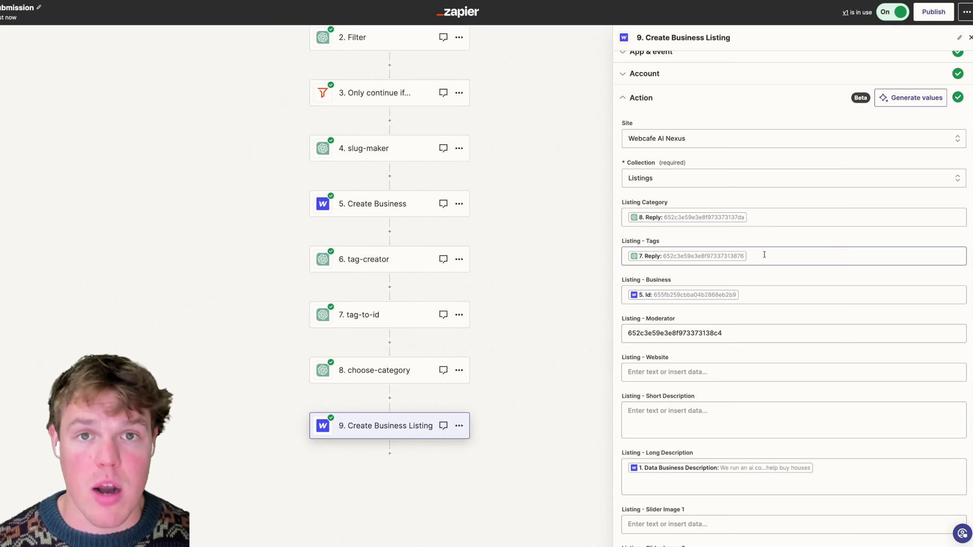
click(764, 255)
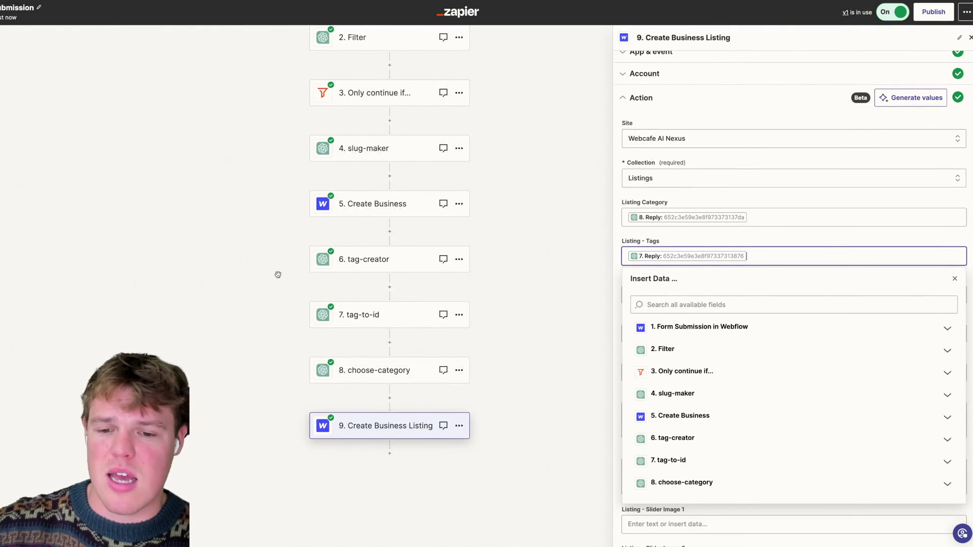
click(388, 314)
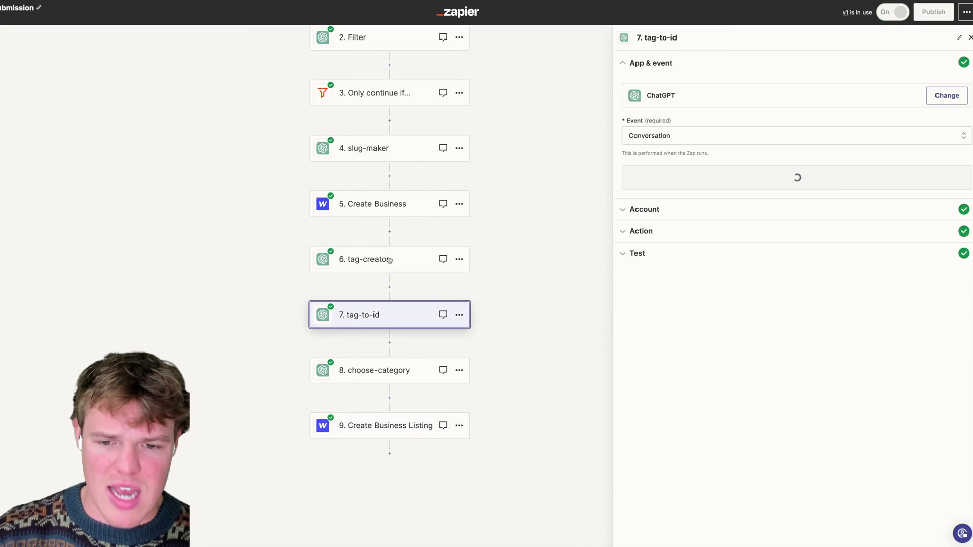
click(389, 261)
click(655, 253)
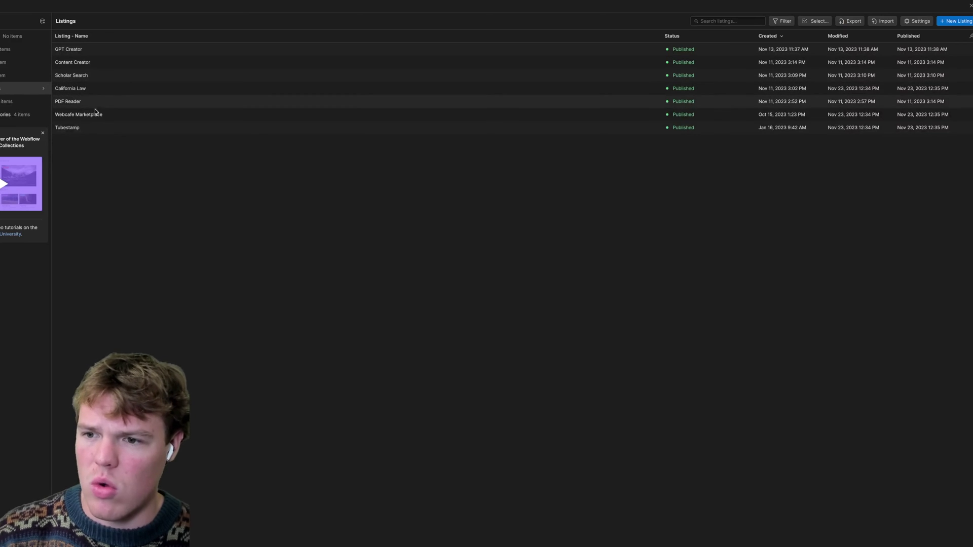
click(13, 101)
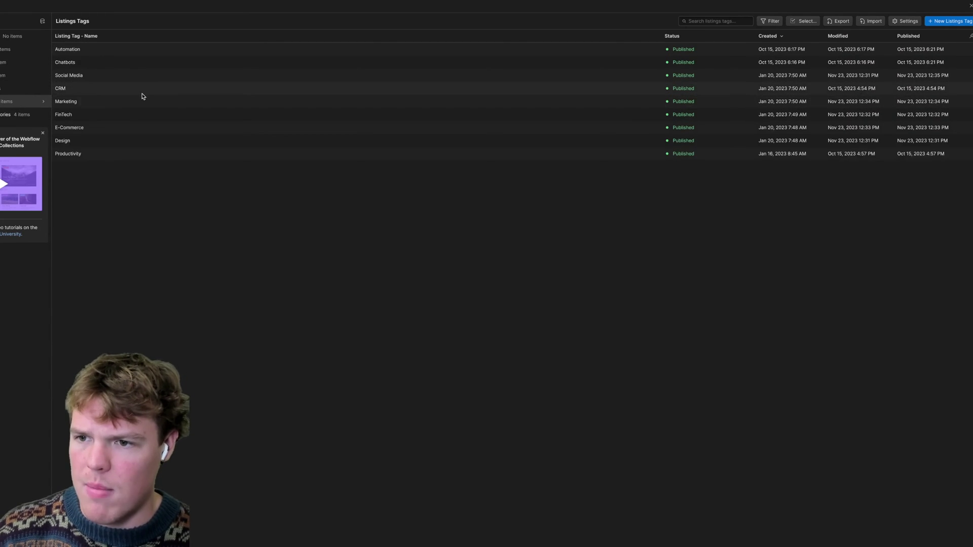
click(143, 49)
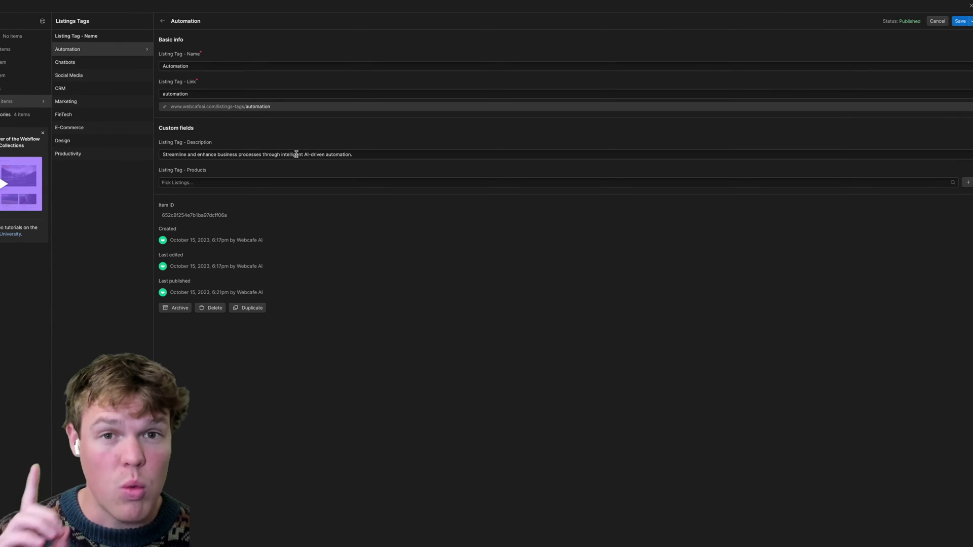
double_click(213, 217)
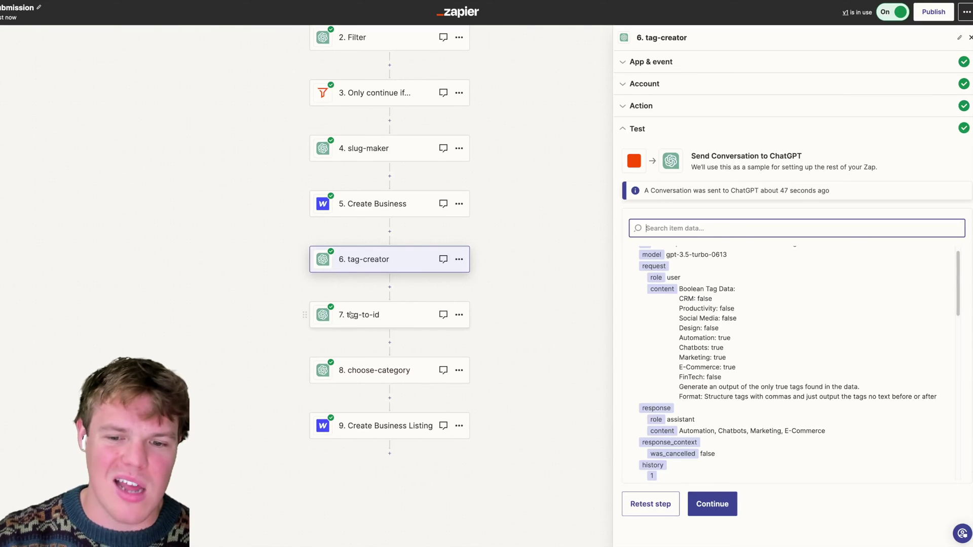
click(362, 315)
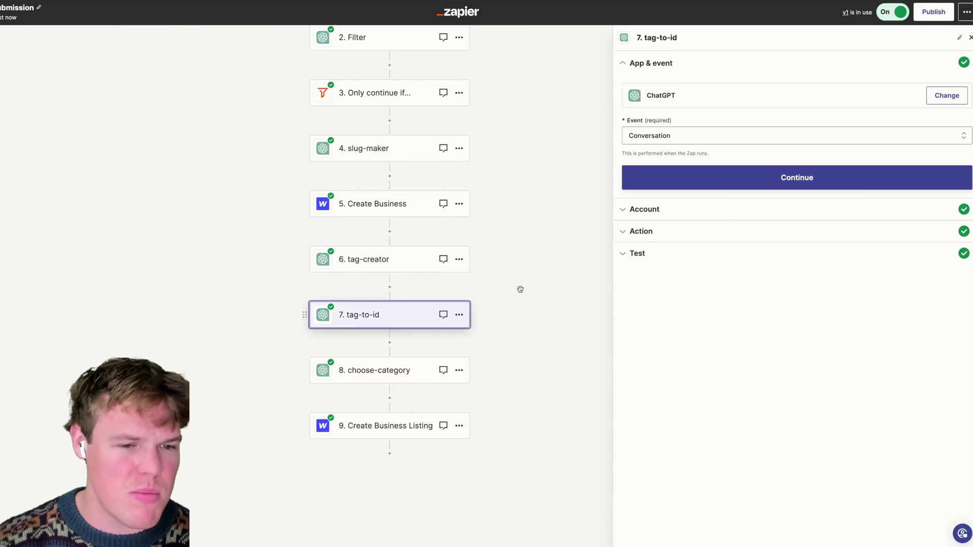
Retest the tag-to-id ChatGPT step so it returns the Marketing tag's ID
click(645, 238)
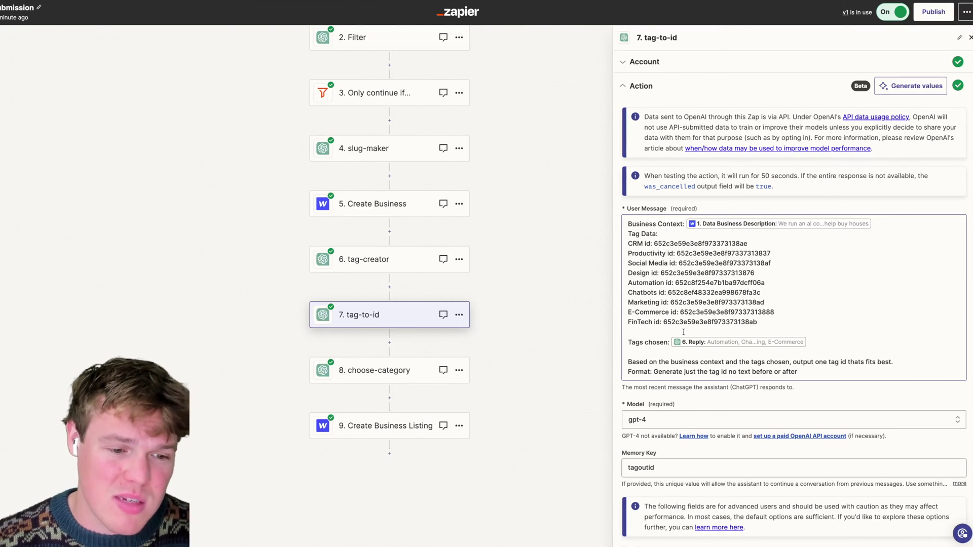
scroll(751, 344, down, 3)
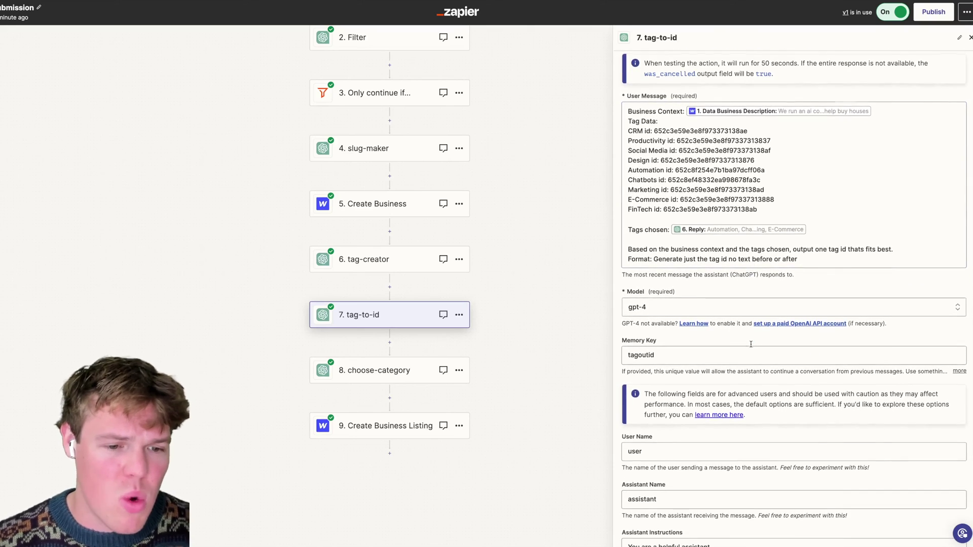
scroll(751, 344, down, 6)
scroll(751, 344, up, 2)
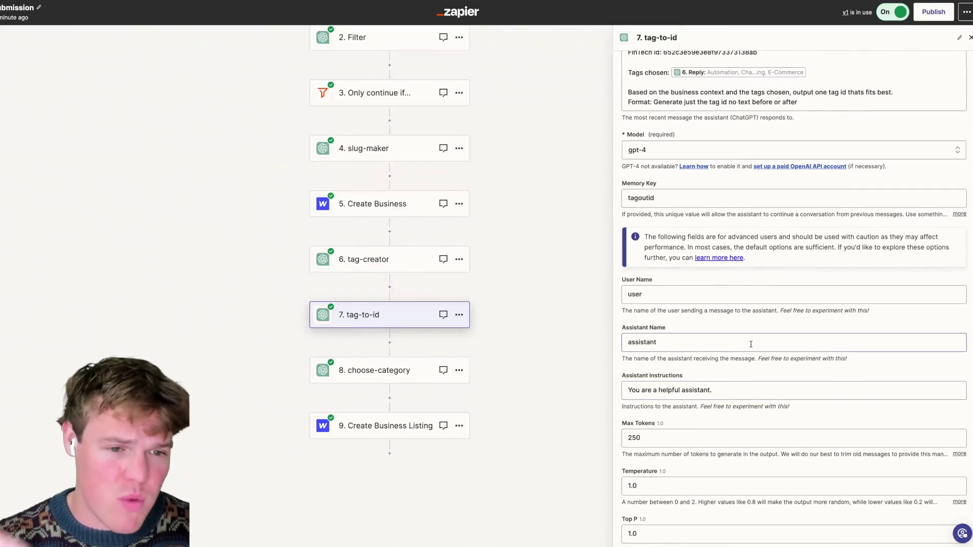
scroll(750, 344, down, 3)
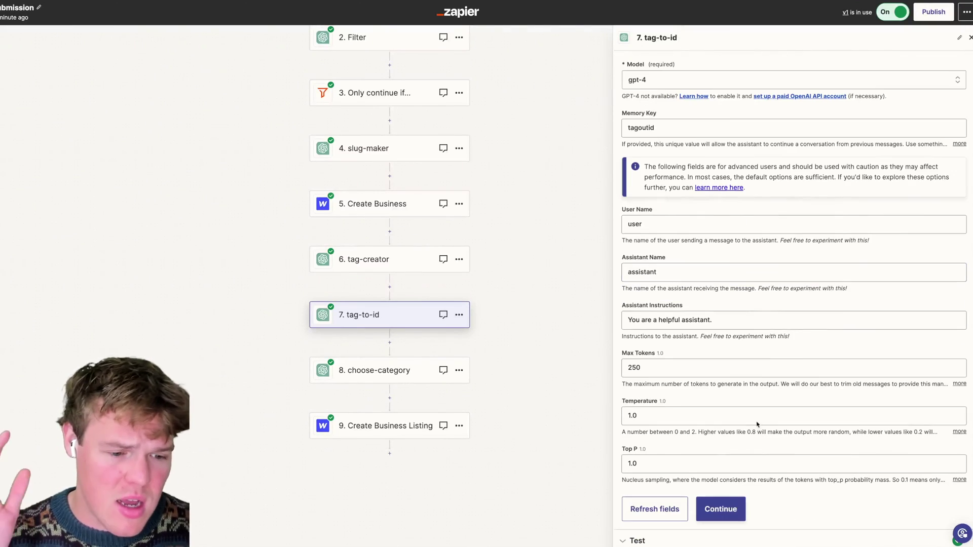
click(725, 509)
click(666, 506)
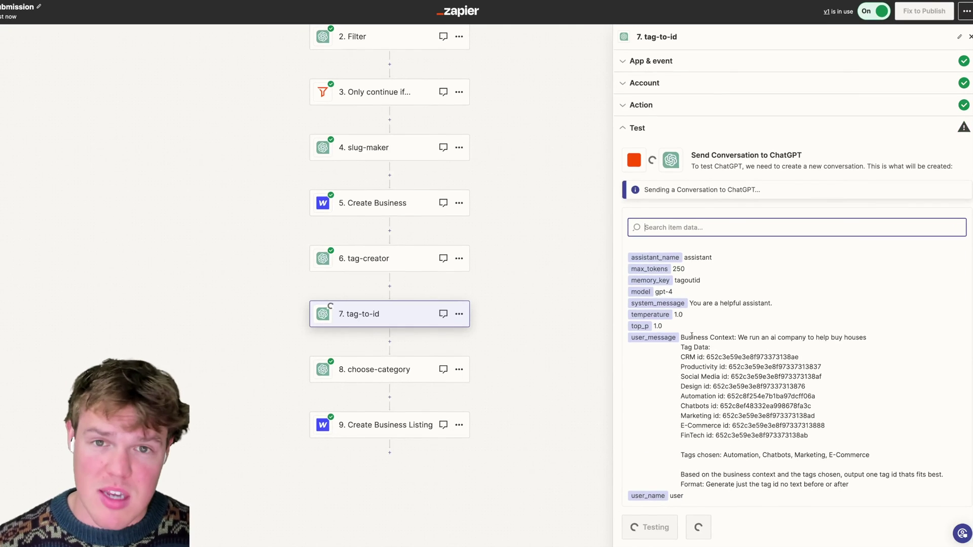
scroll(692, 338, down, 3)
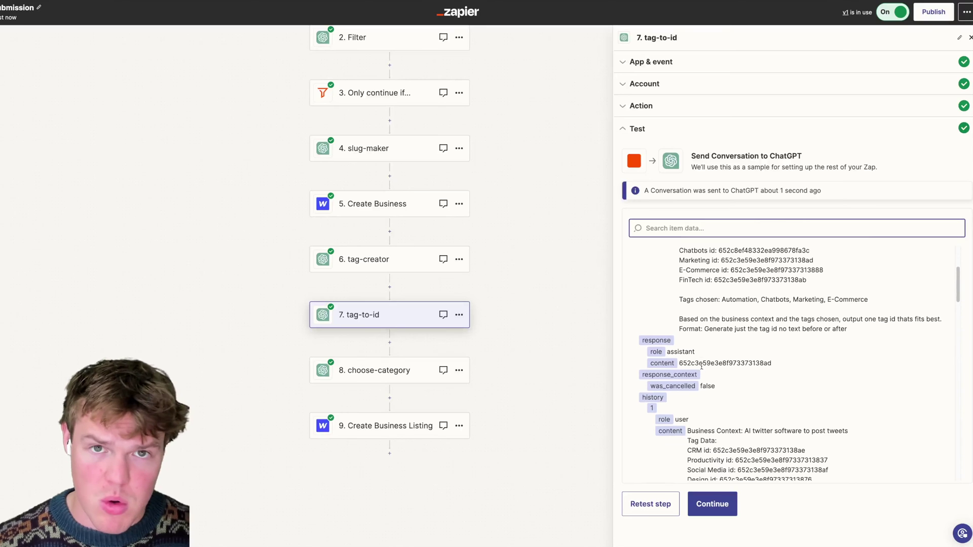
key(super+equal)
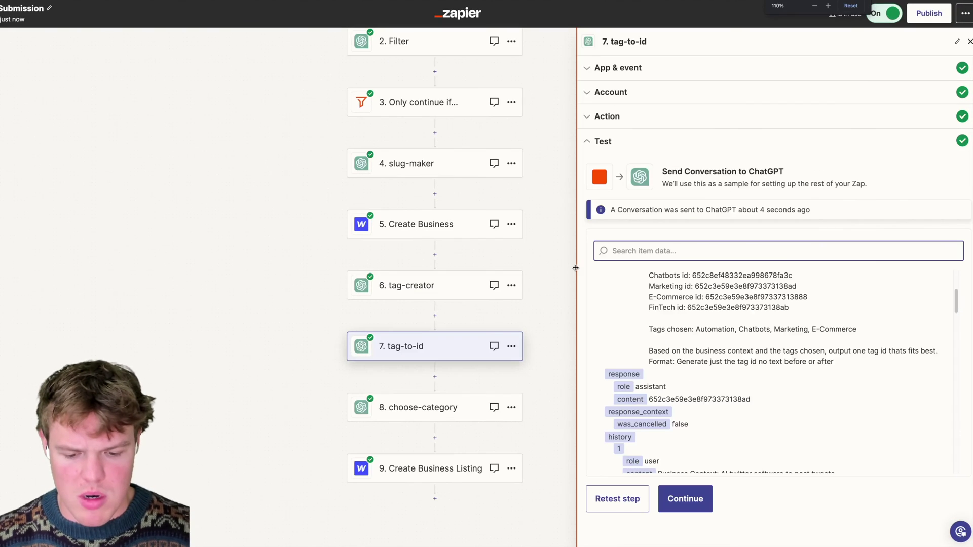
Review the choose-category prompt against Webflow's company categories collection
click(446, 409)
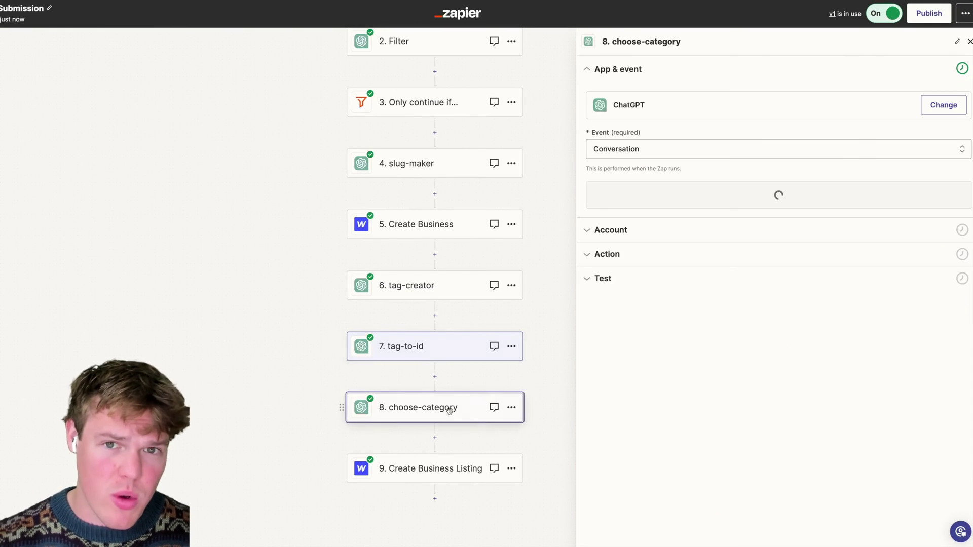
click(611, 264)
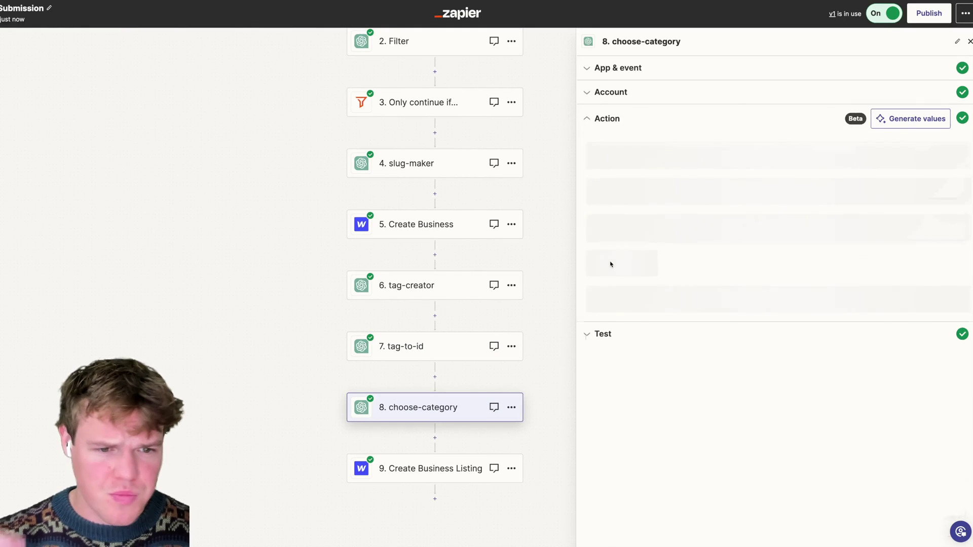
scroll(623, 279, down, 1)
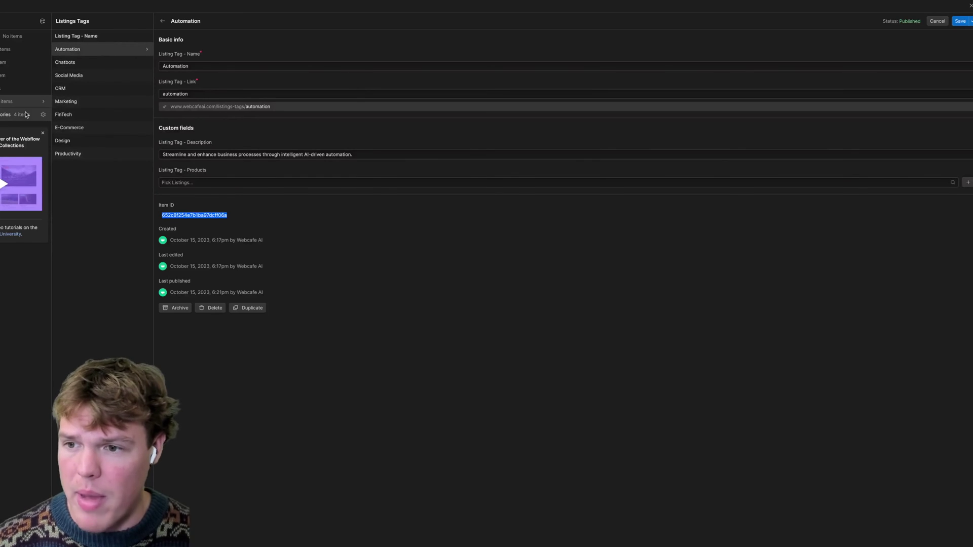
click(51, 115)
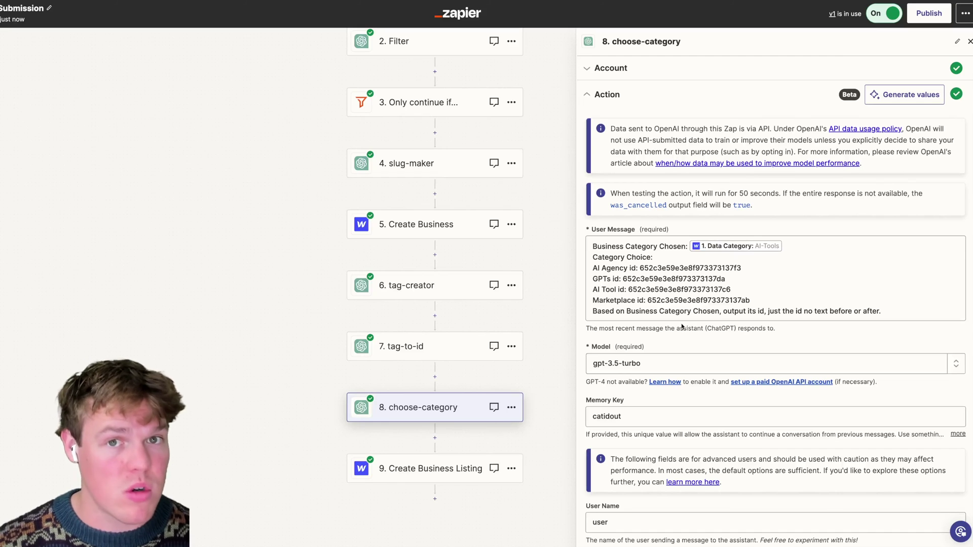
Retest the choose-category step to get a category ID, then bring up step 9
scroll(682, 327, down, 7)
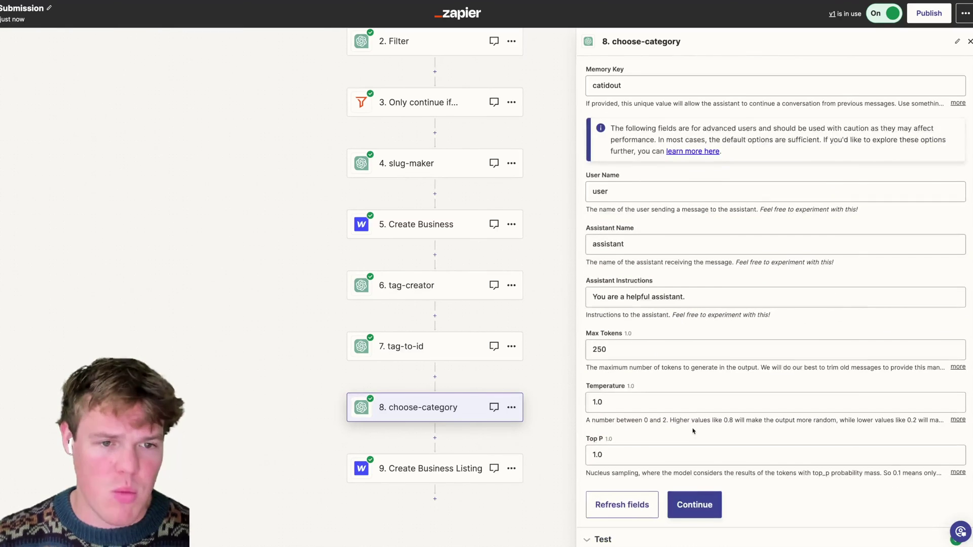
scroll(698, 293, up, 5)
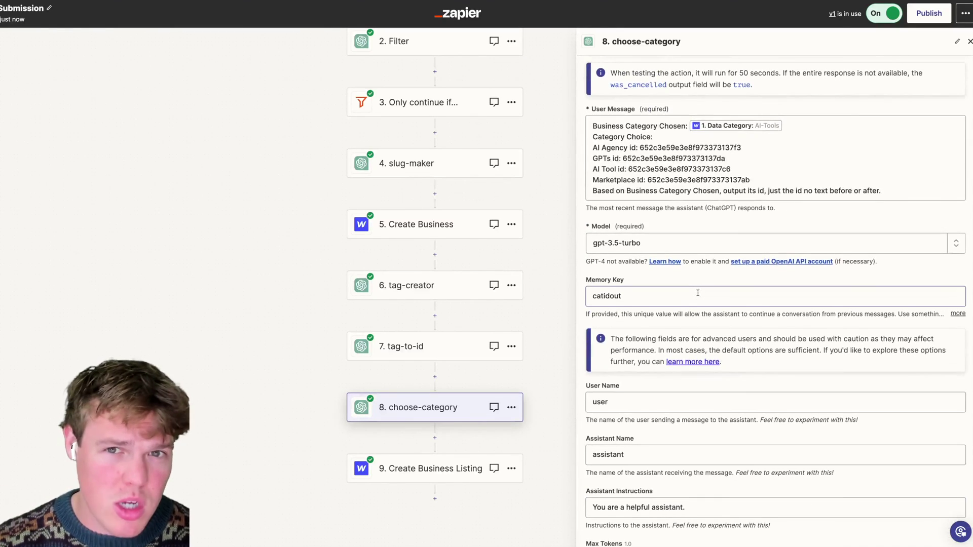
scroll(698, 293, up, 1)
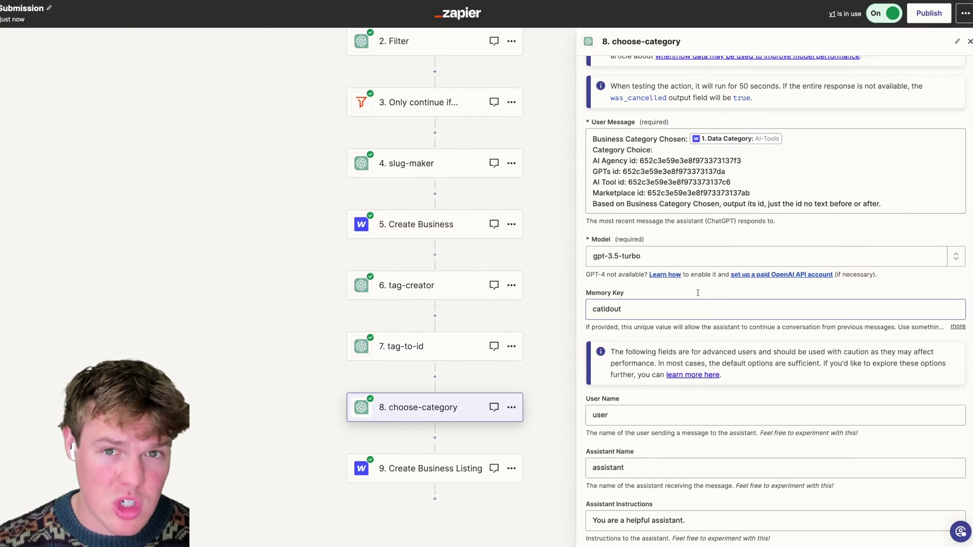
scroll(640, 260, down, 5)
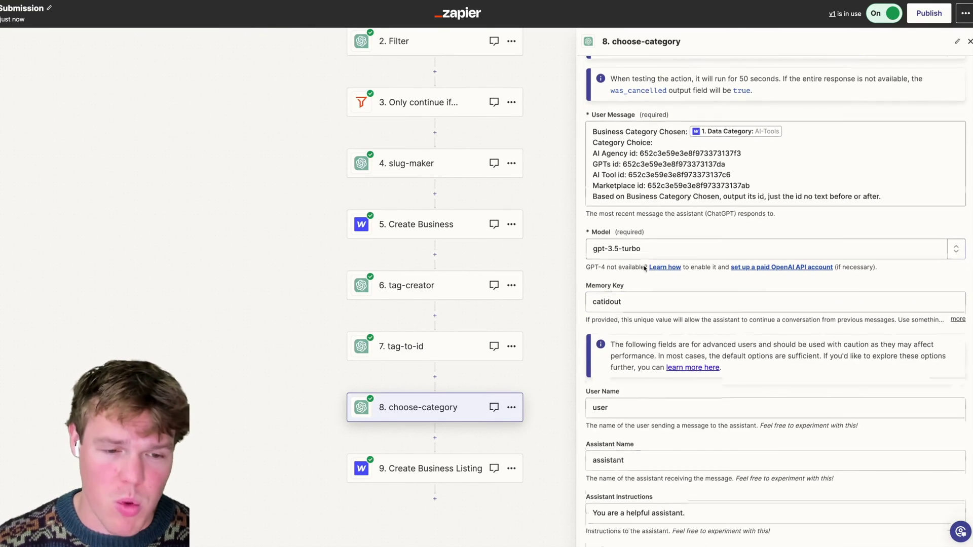
click(690, 503)
click(619, 498)
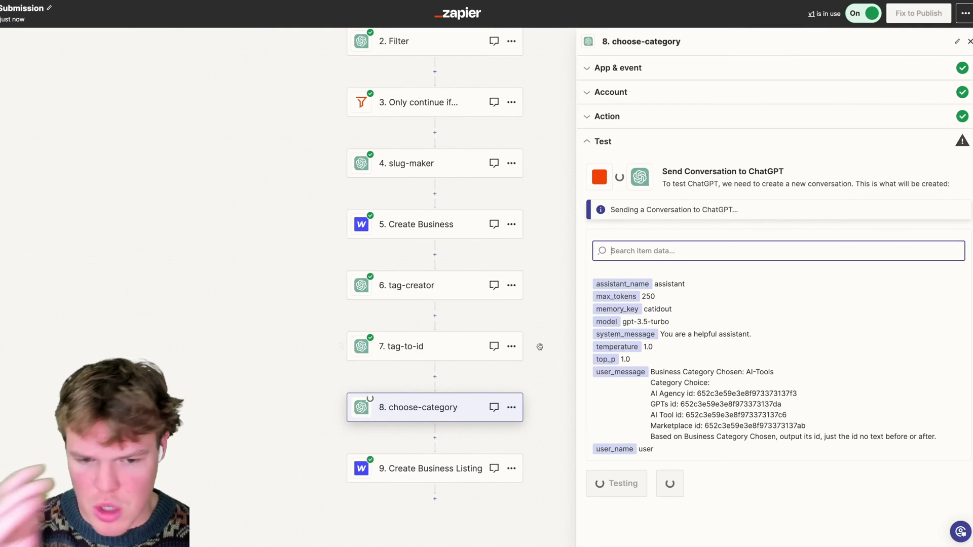
drag(541, 347, 526, 251)
click(436, 378)
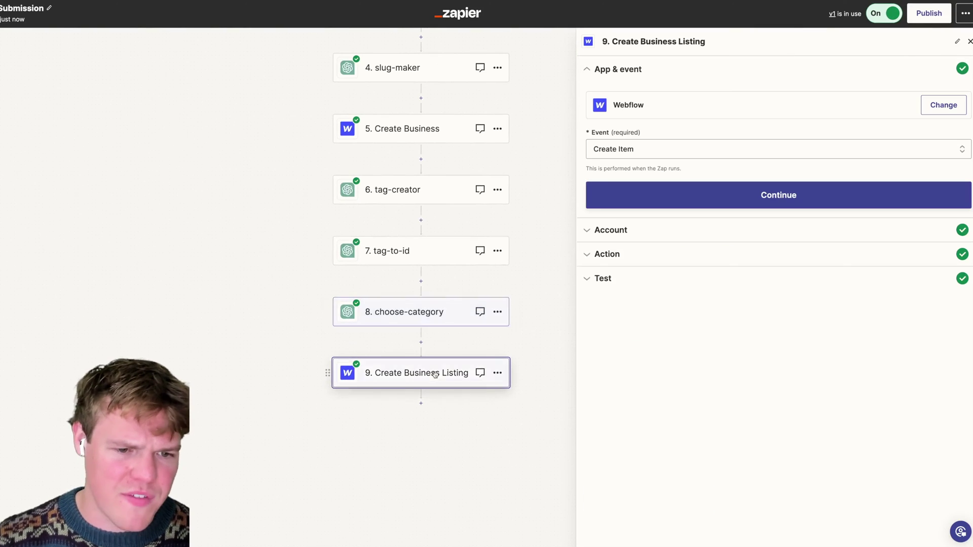
Check that Listing - Business is mapped to the ID from step 5
click(619, 255)
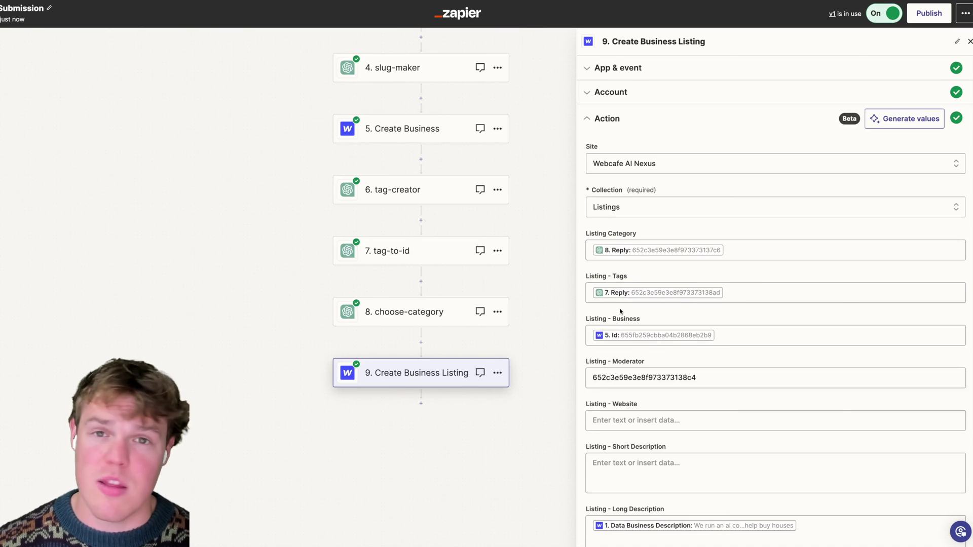
scroll(619, 310, down, 3)
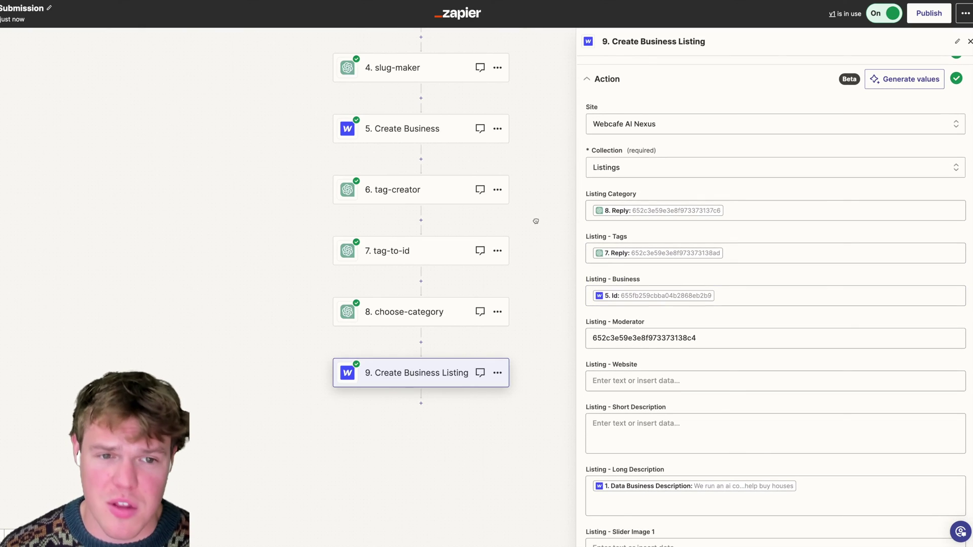
drag(536, 221, 507, 259)
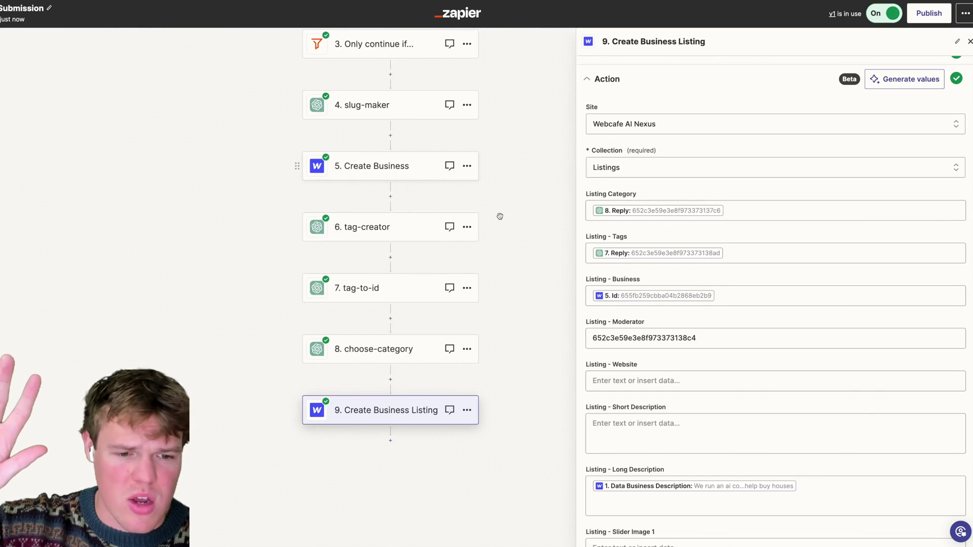
click(783, 298)
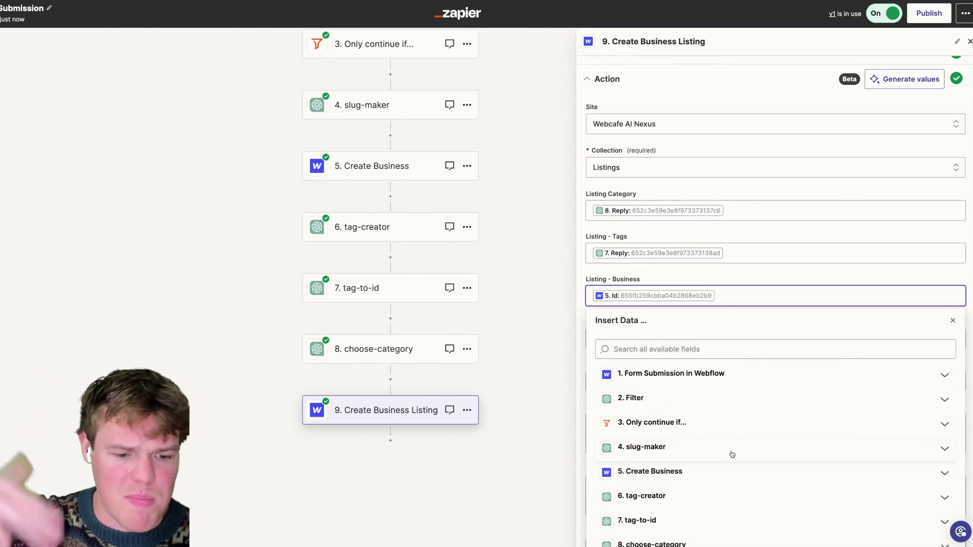
click(748, 248)
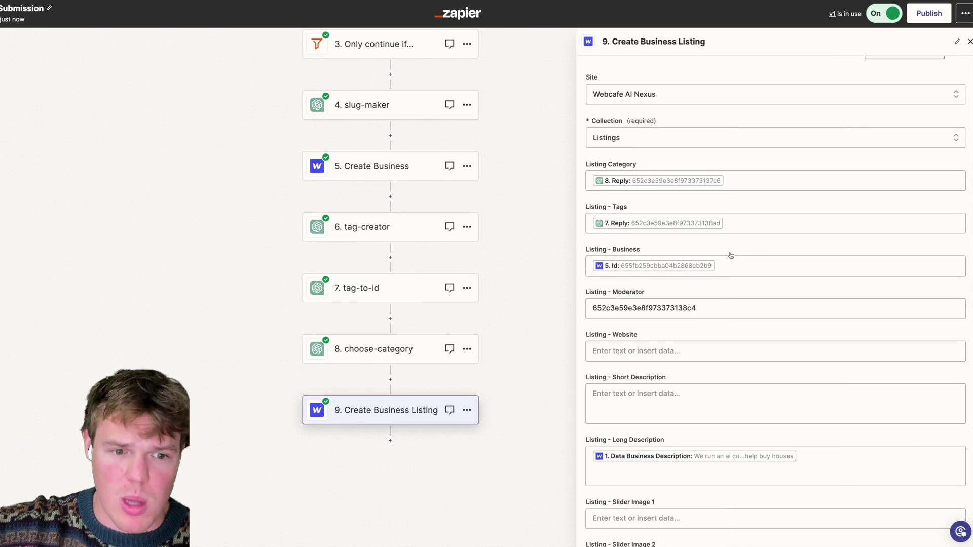
Confirm the Listing - Moderator ID matches the Brew moderator item's ID in Webflow
click(678, 309)
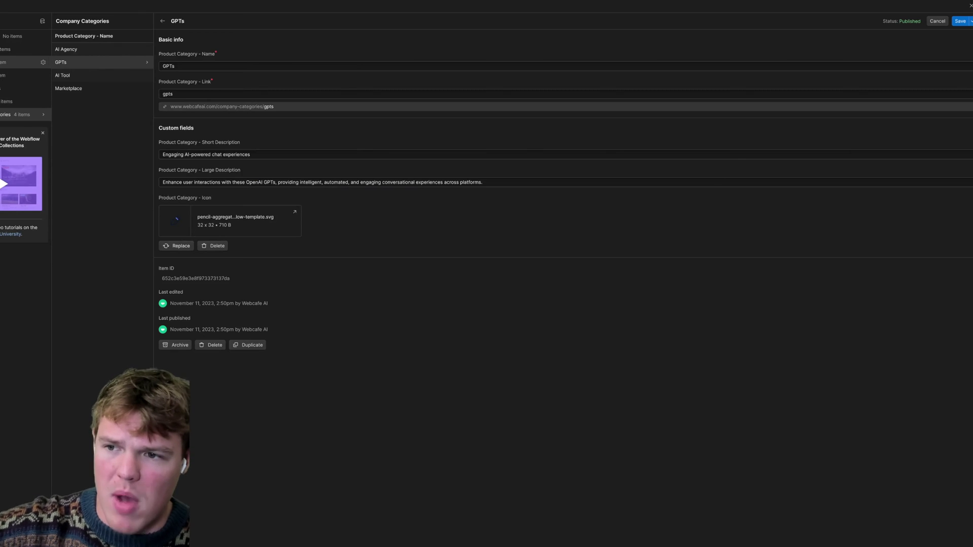
click(23, 62)
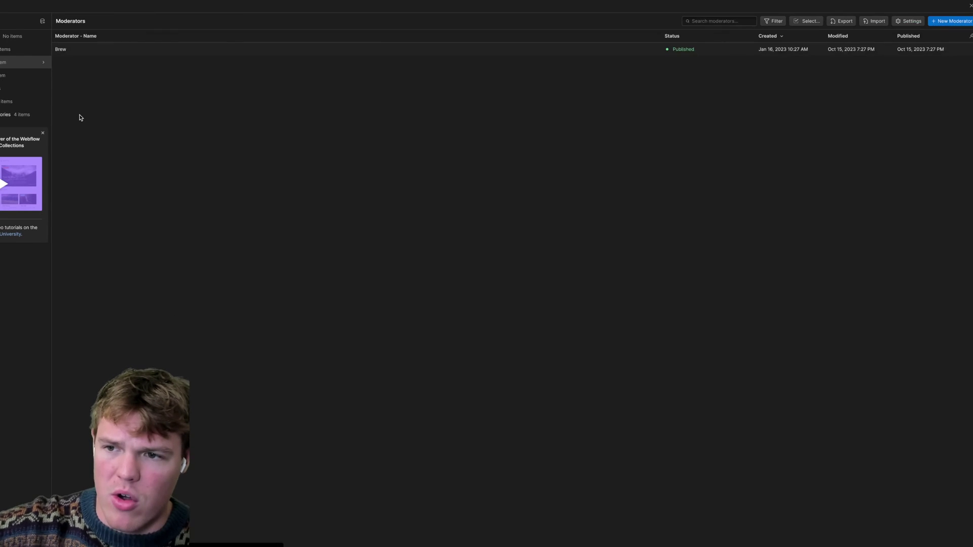
click(76, 50)
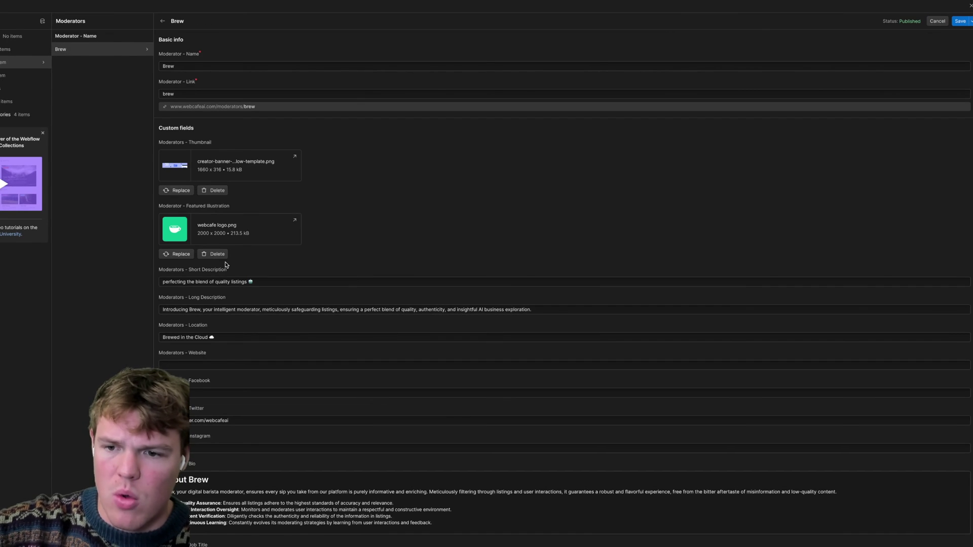
scroll(228, 267, down, 4)
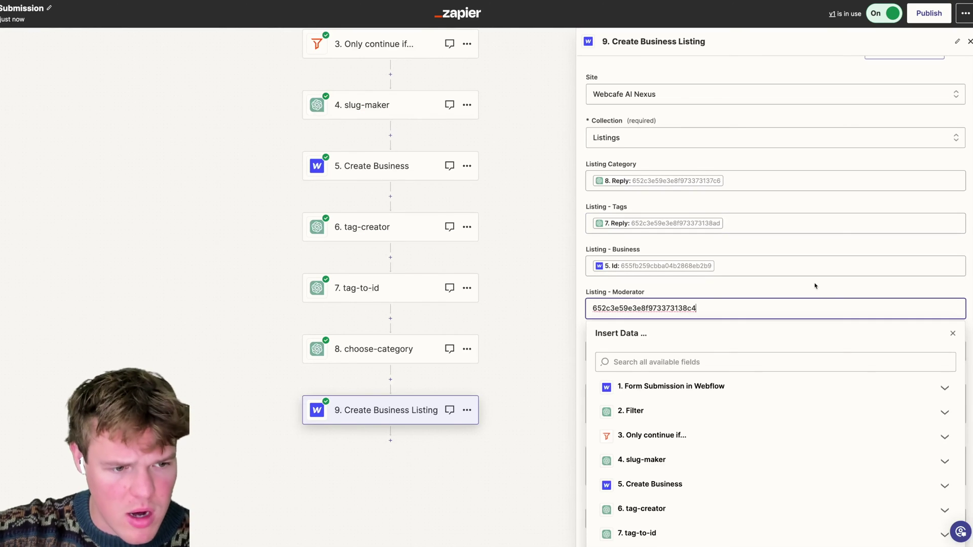
Review the listing step's Long Description and About field mappings
click(814, 286)
scroll(814, 286, down, 2)
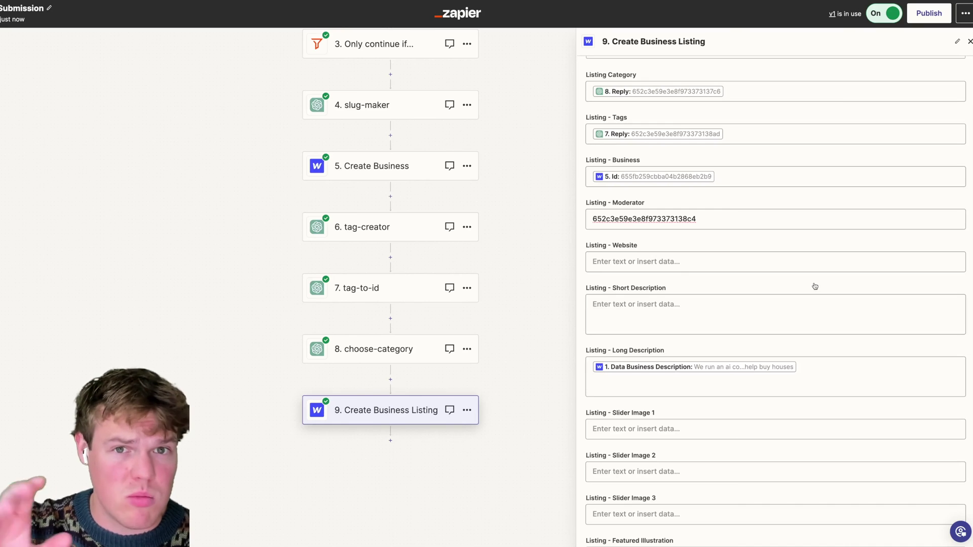
scroll(762, 304, down, 2)
click(767, 319)
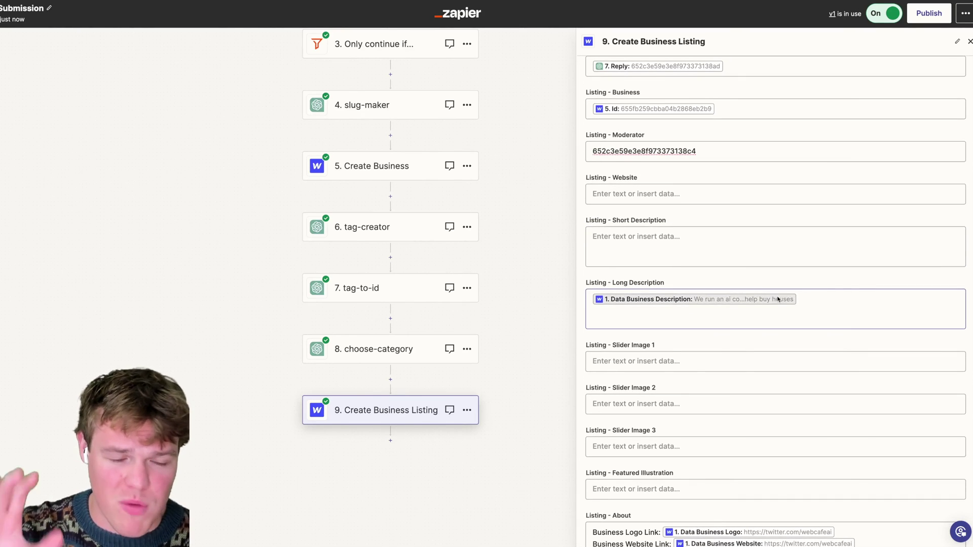
scroll(760, 254, down, 4)
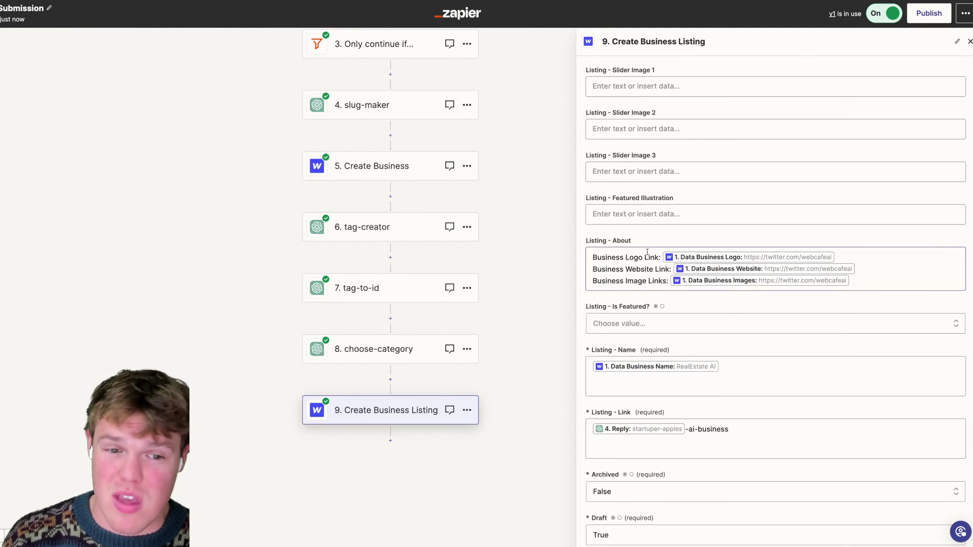
scroll(679, 266, down, 1)
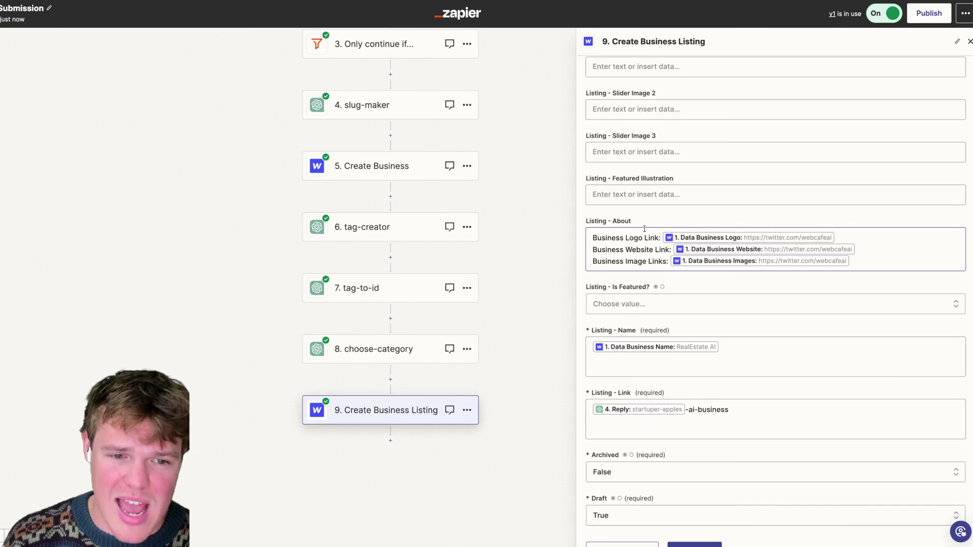
scroll(667, 276, down, 2)
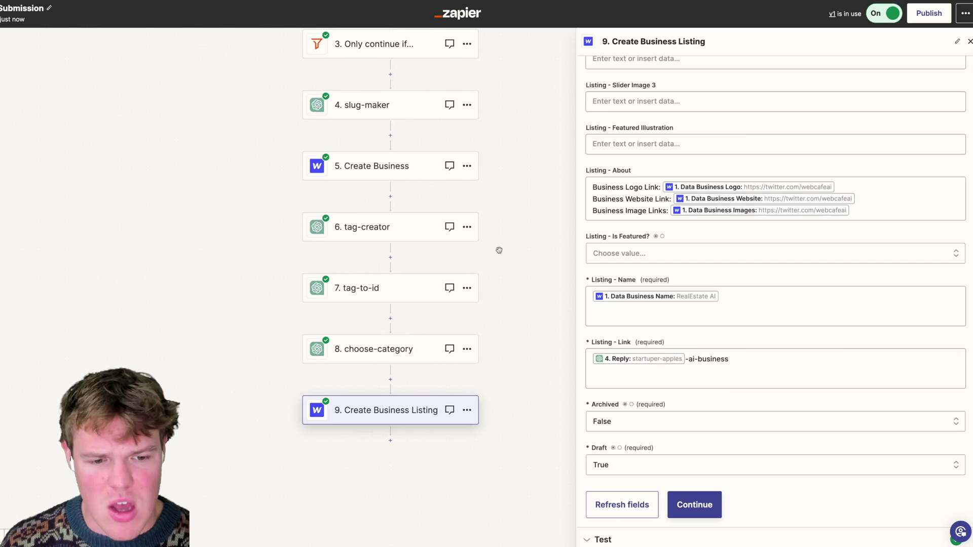
Check the Name, Link (slug plus '-ai-business'), Archived and Draft mappings, then reopen Create Business
scroll(499, 250, up, 3)
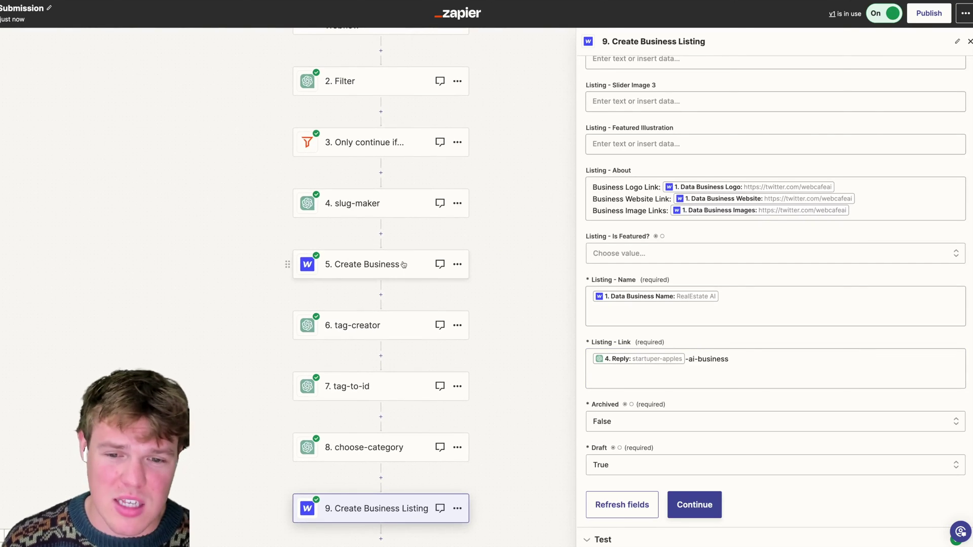
scroll(403, 264, down, 1)
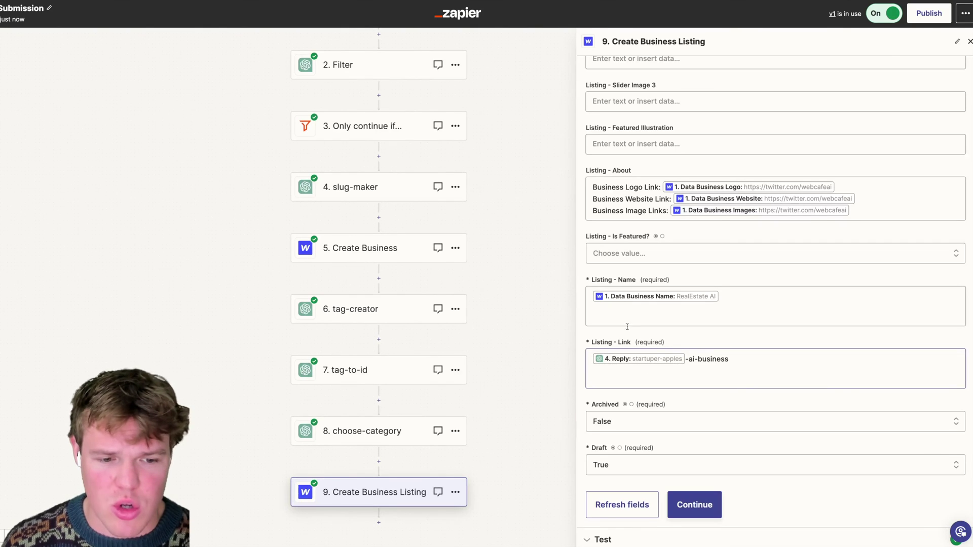
scroll(526, 210, up, 3)
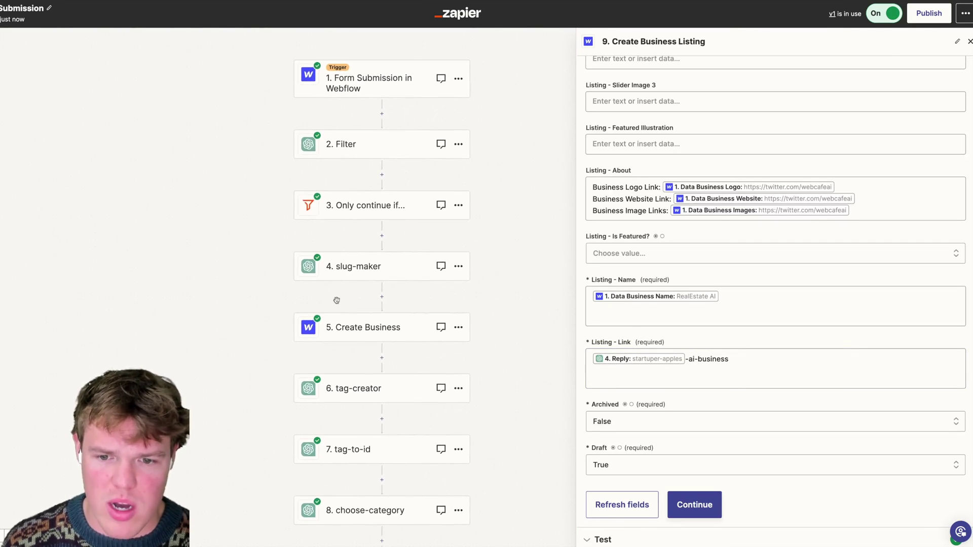
scroll(489, 313, down, 3)
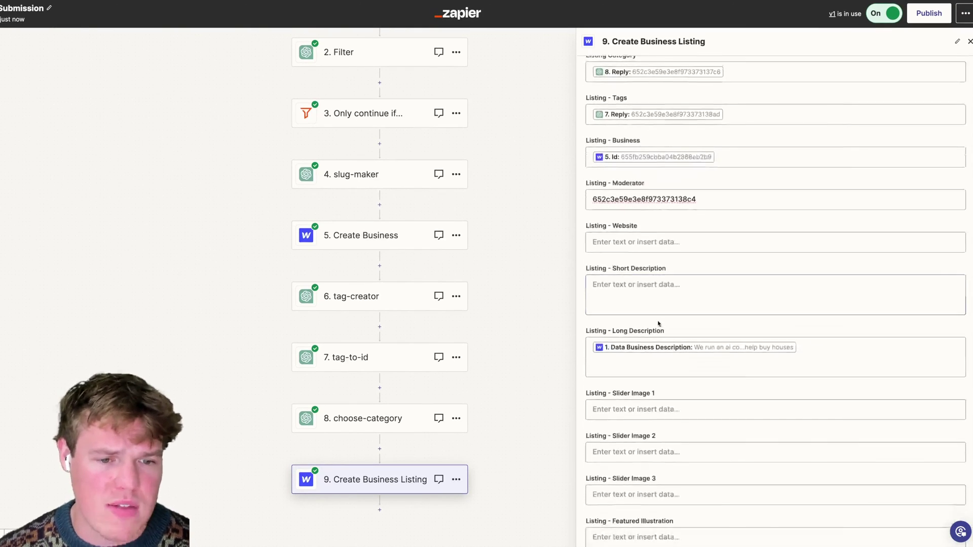
drag(521, 336, 524, 327)
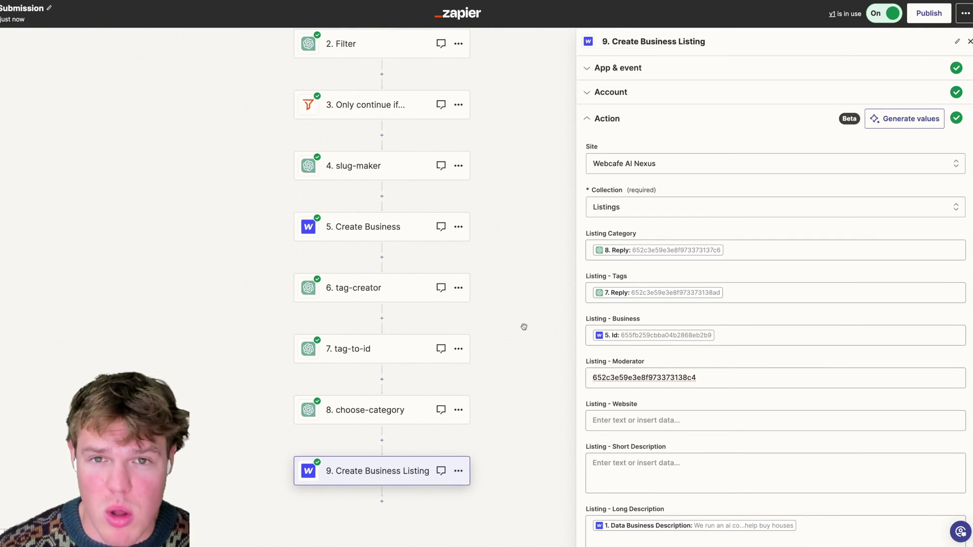
scroll(664, 343, down, 15)
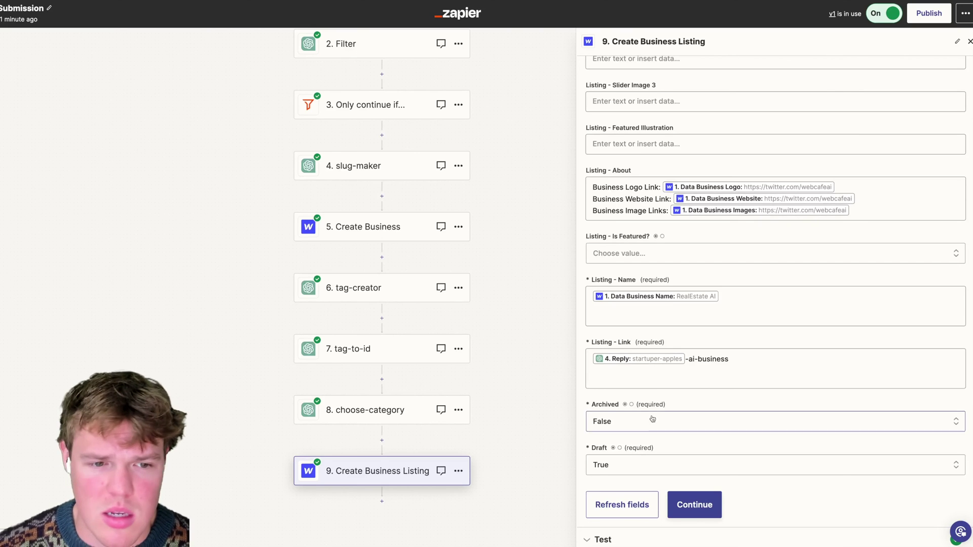
scroll(658, 216, up, 2)
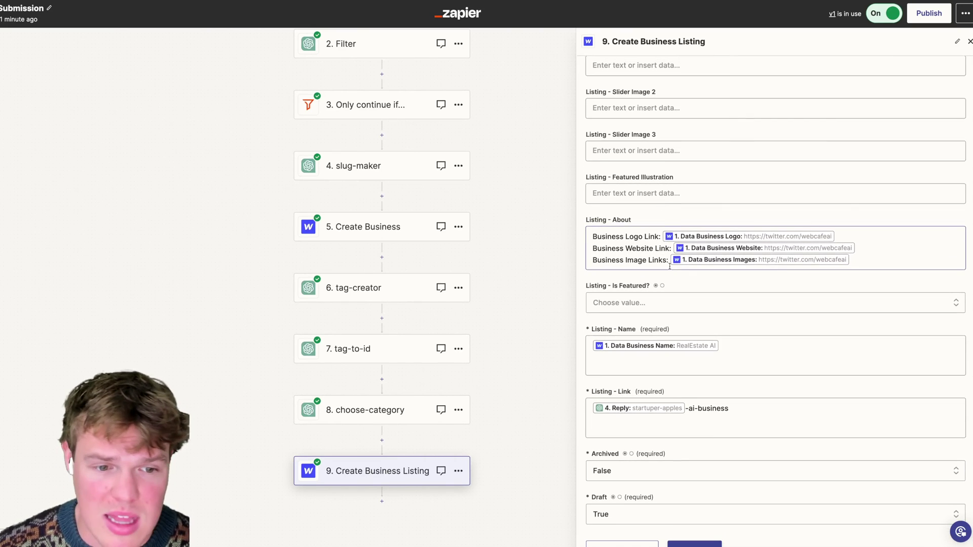
scroll(670, 267, up, 1)
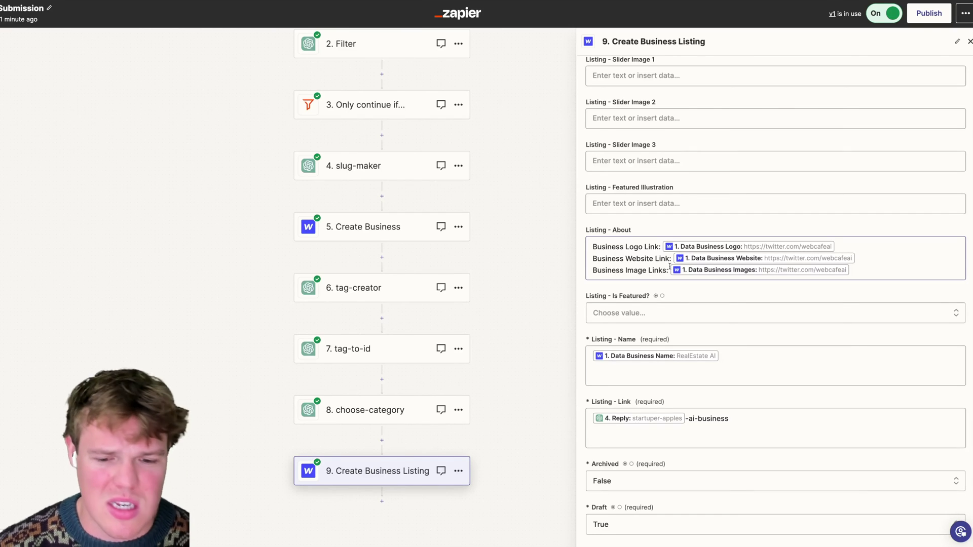
scroll(648, 210, down, 2)
click(385, 223)
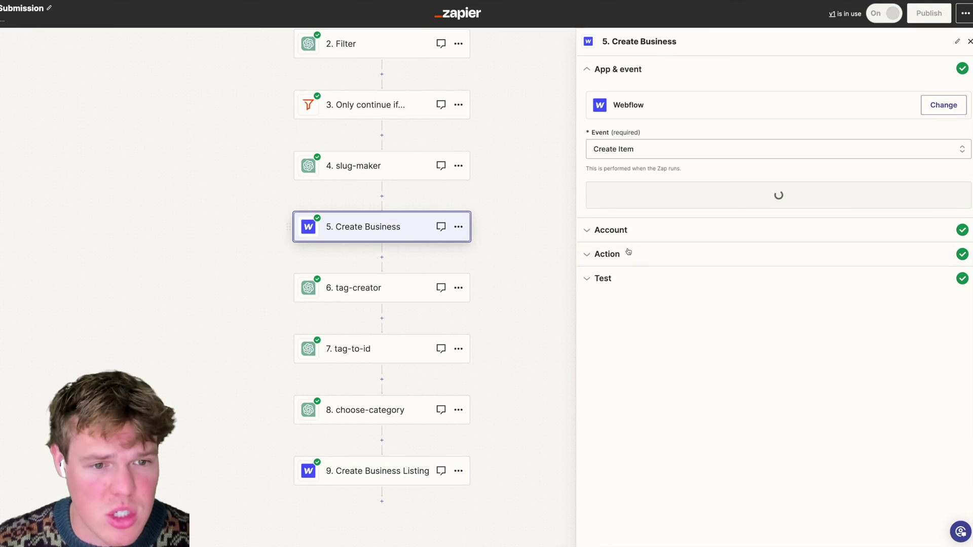
Retest Create Business to send the sample RealEstate AI item to Webflow
click(629, 279)
click(617, 498)
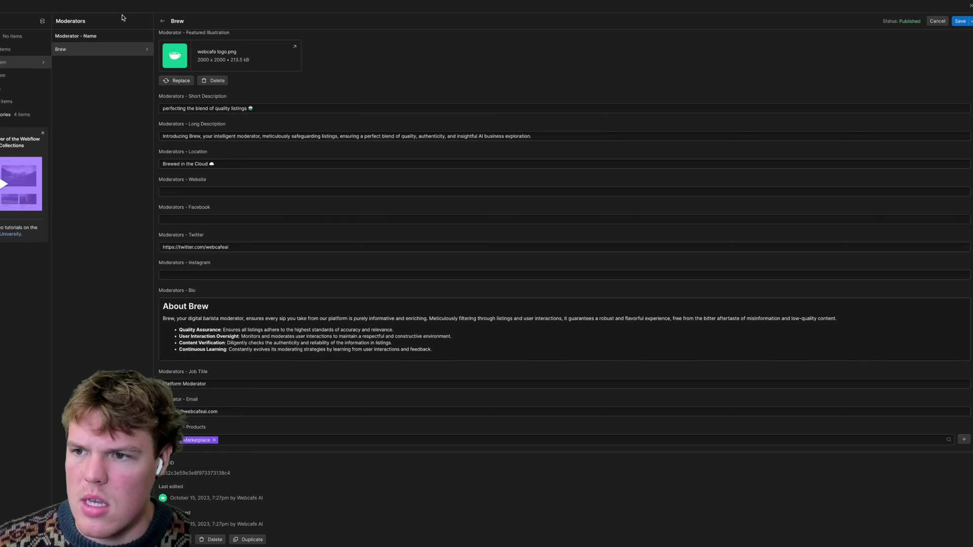
Open the draft RealEstate AI item in Webflow's Businesses collection and scan its fields
click(14, 74)
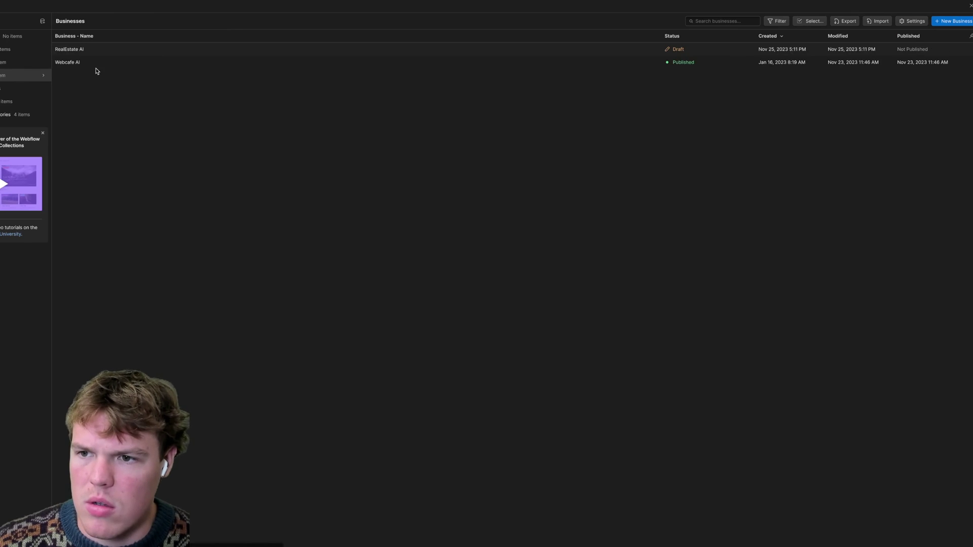
click(92, 53)
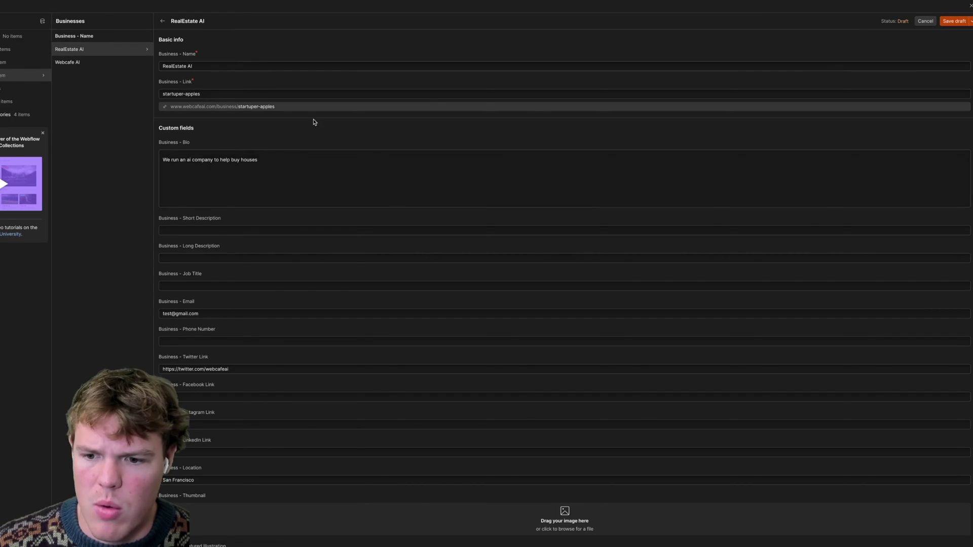
scroll(418, 401, down, 3)
scroll(392, 383, up, 3)
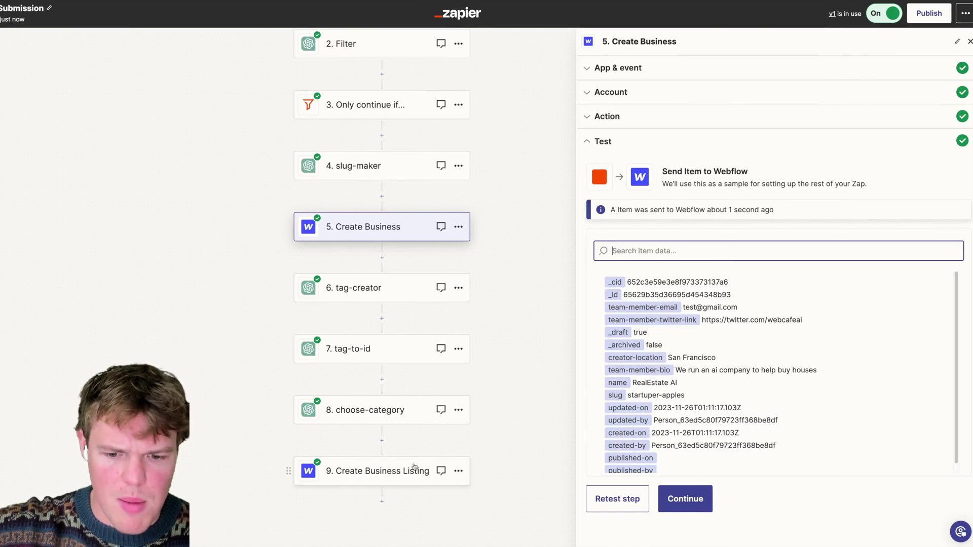
Retest Create Business Listing to send the startuper-apples-ai-business listing to Webflow
scroll(506, 385, down, 1)
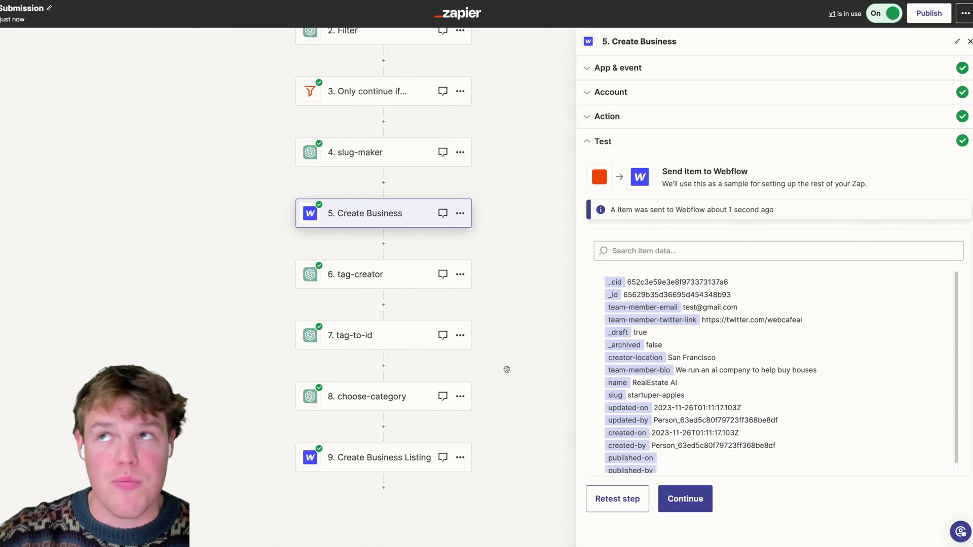
click(390, 451)
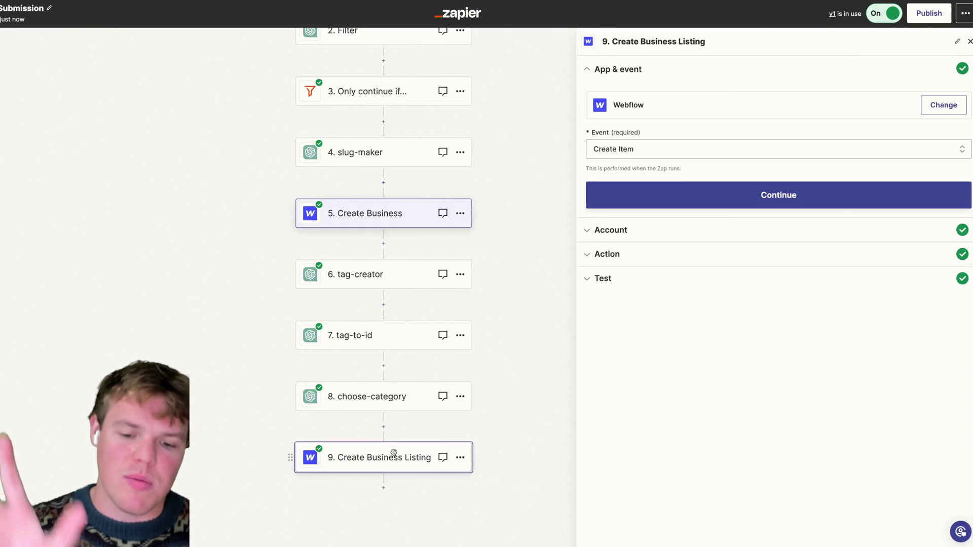
click(639, 256)
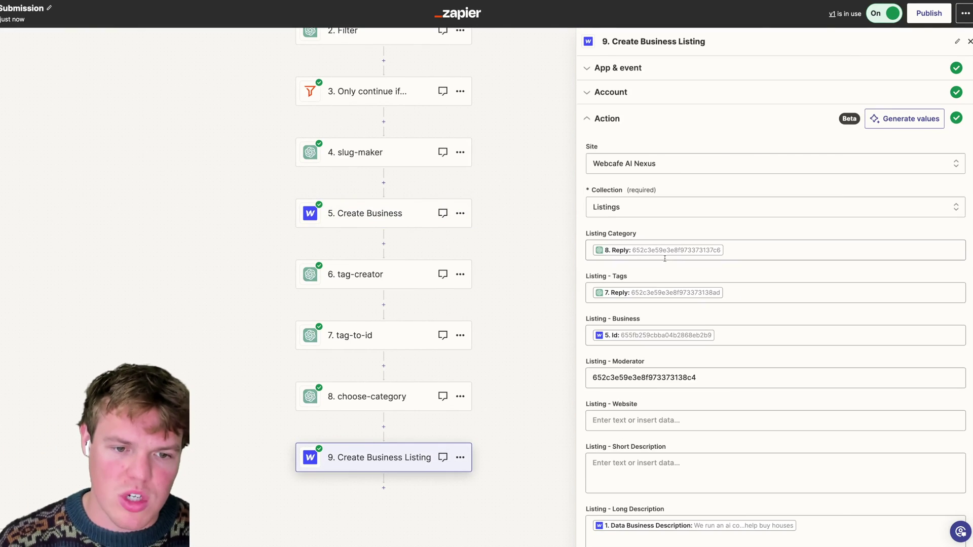
scroll(668, 302, down, 10)
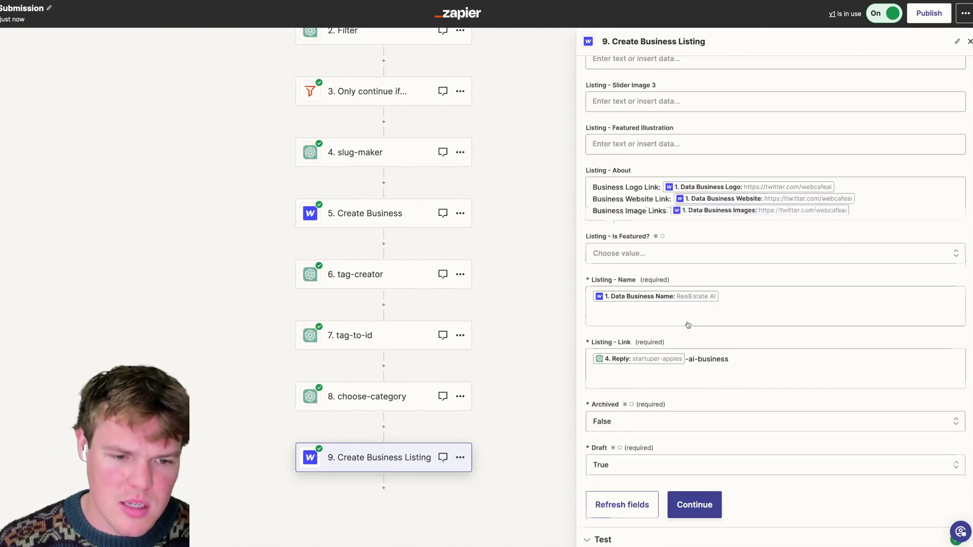
click(694, 490)
click(620, 497)
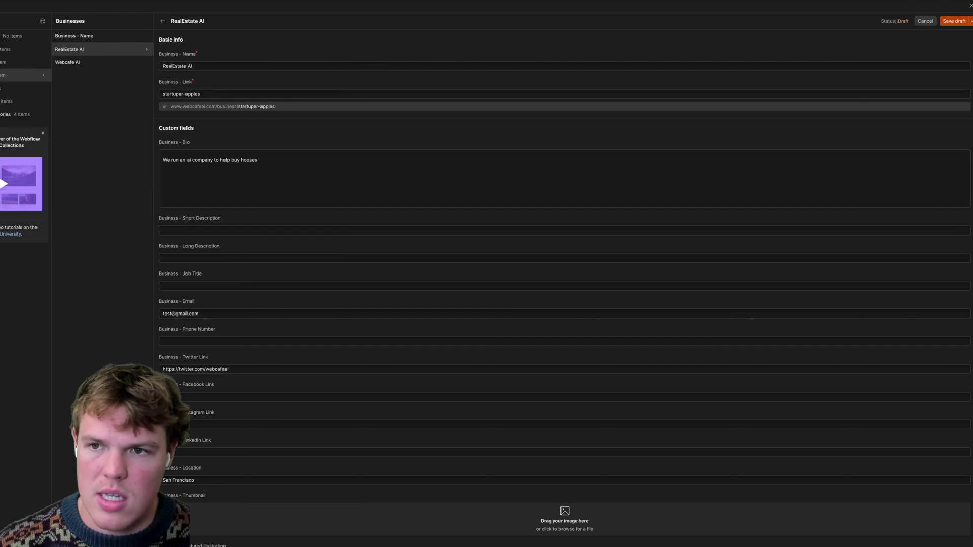
Compare the RealEstate AI listing with its business item, whose slug is startuper-apples
click(11, 88)
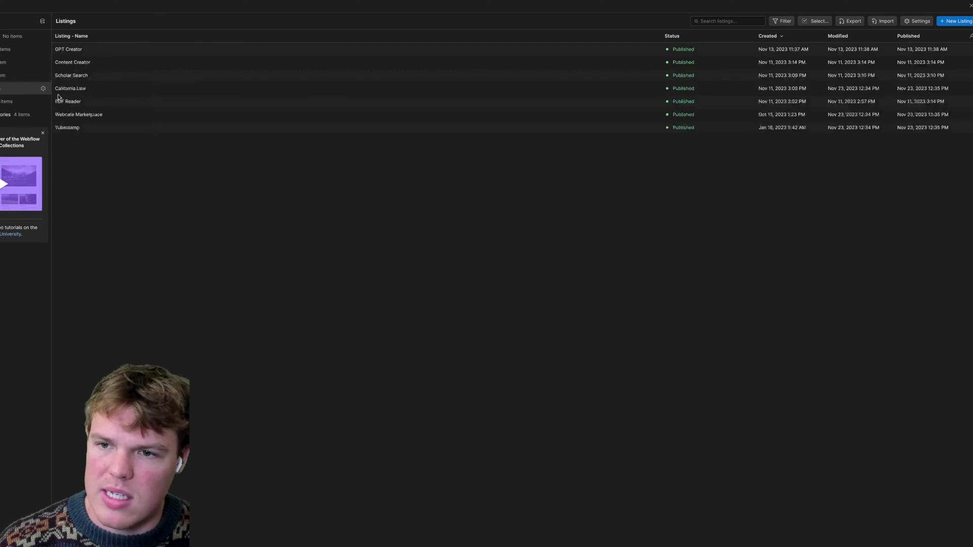
click(118, 49)
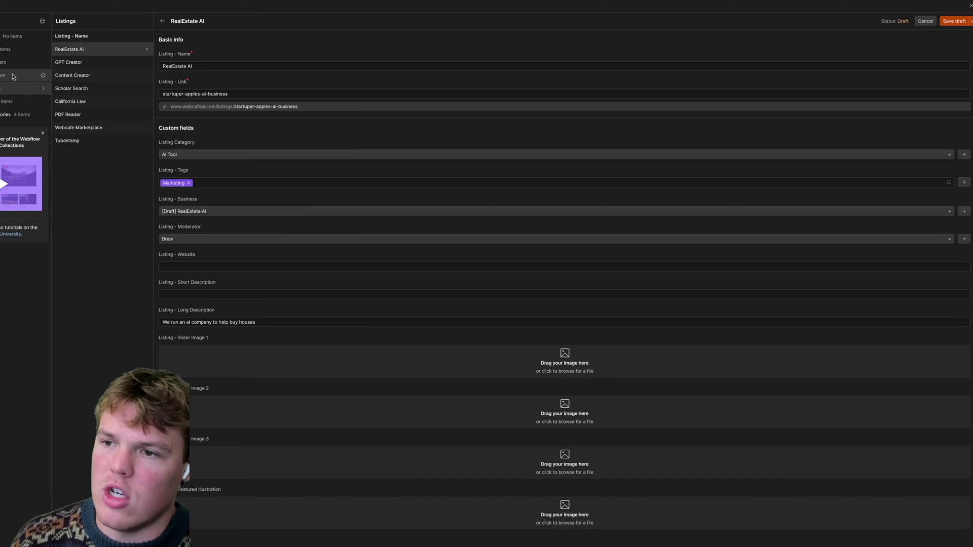
click(13, 76)
click(93, 51)
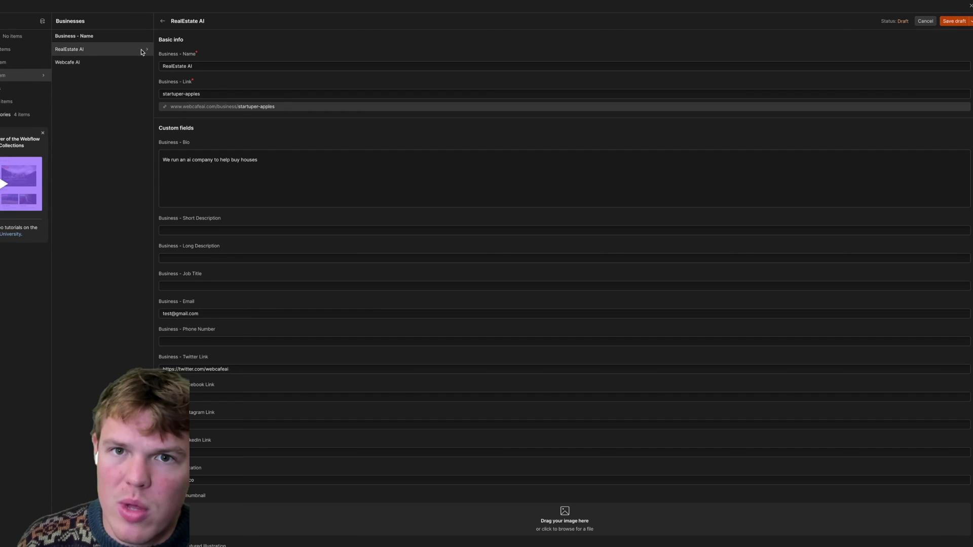
triple_click(204, 92)
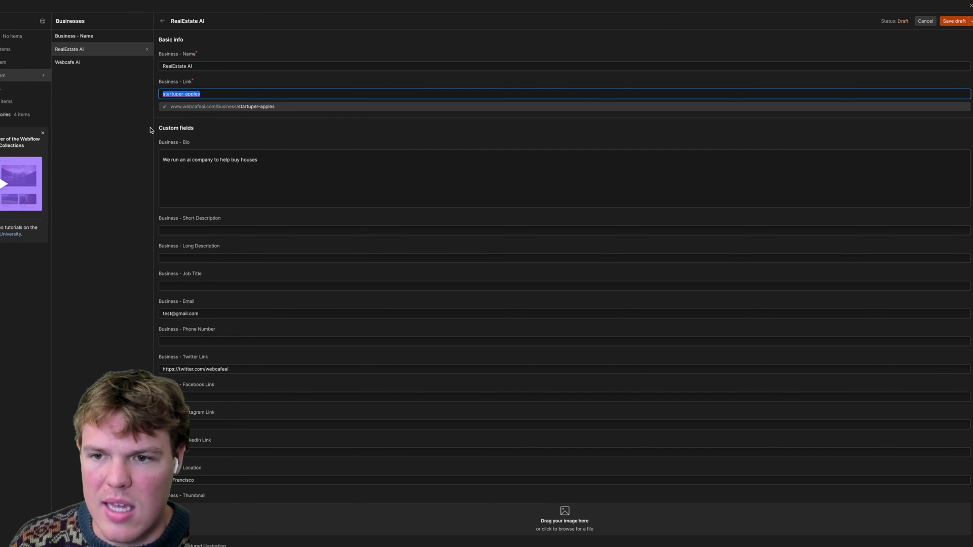
click(198, 120)
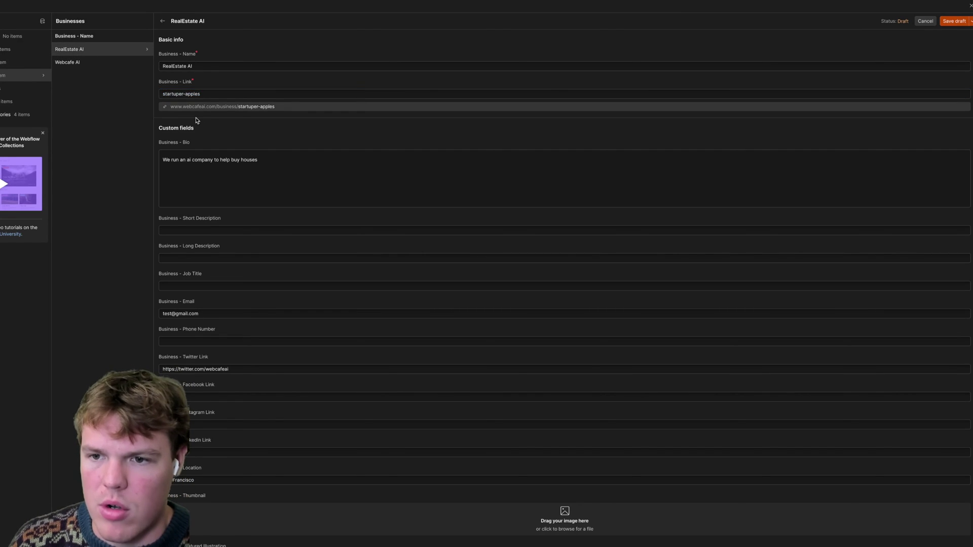
click(12, 91)
click(98, 47)
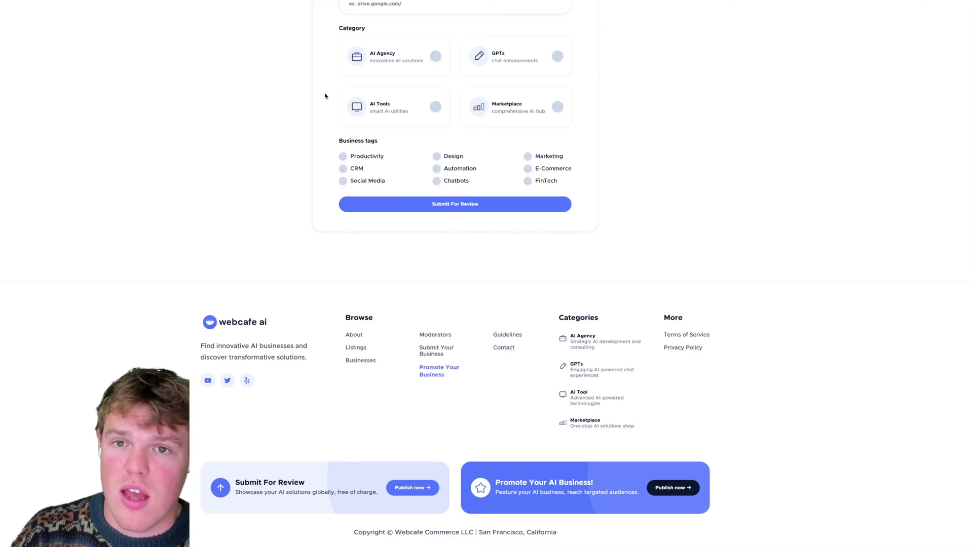
Go from the PDF Reader listing page to the Webcafe AI business profile
scroll(326, 96, up, 10)
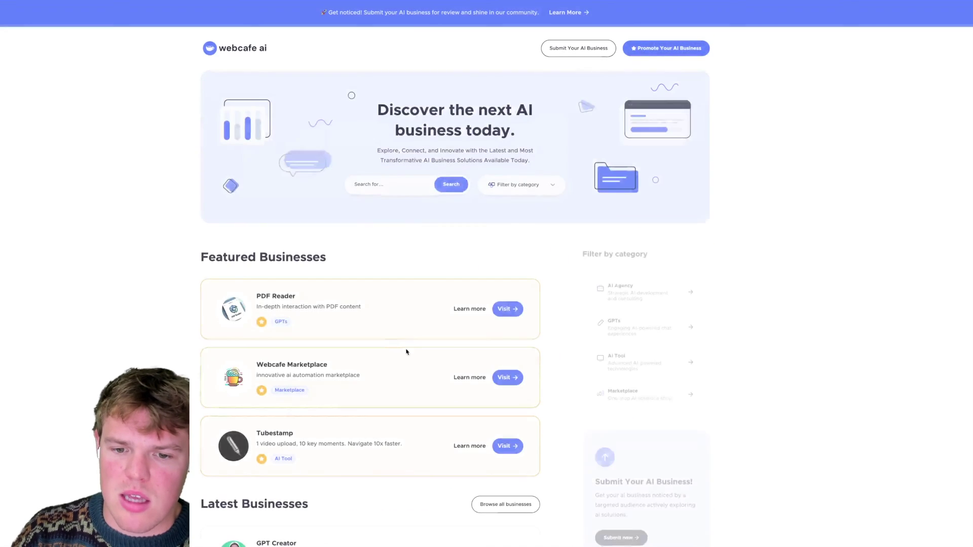
click(475, 313)
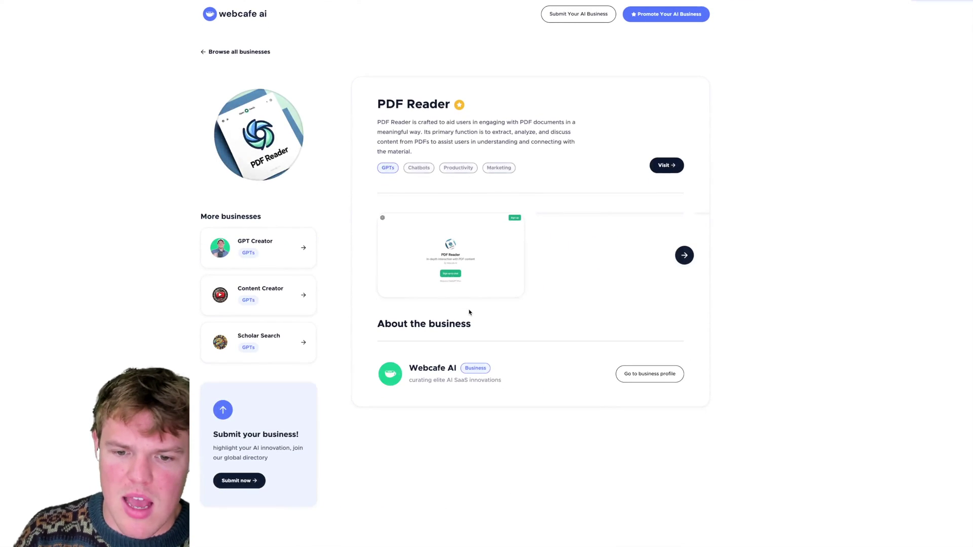
click(649, 371)
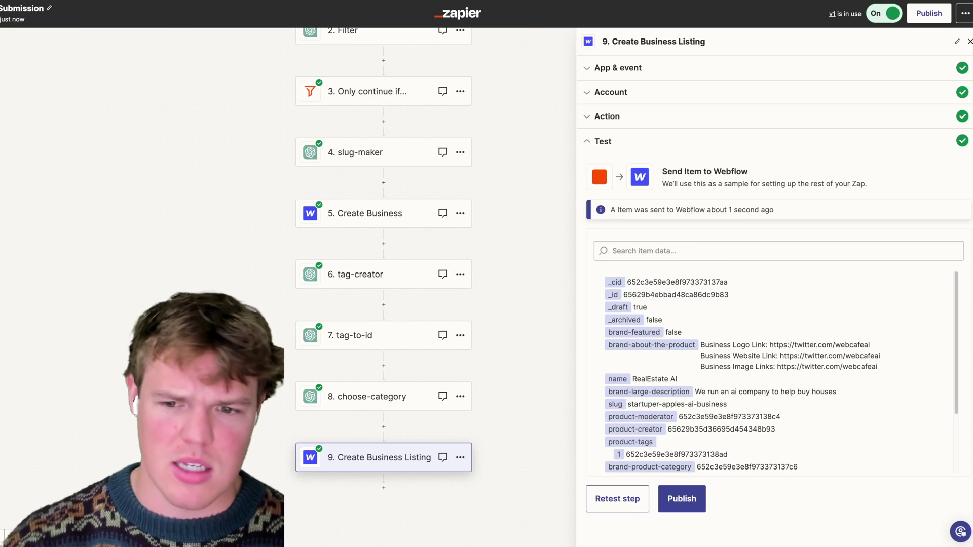
click(612, 251)
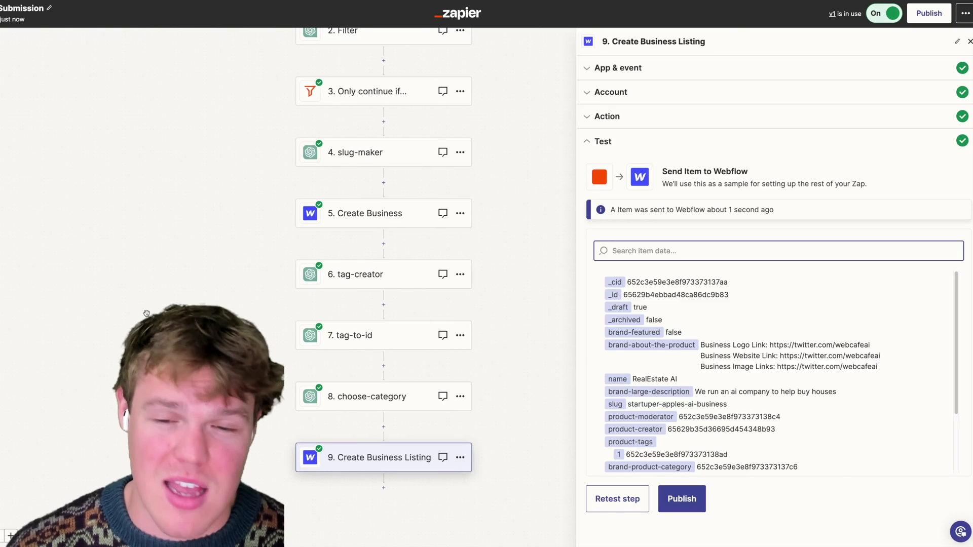
scroll(147, 313, down, 3)
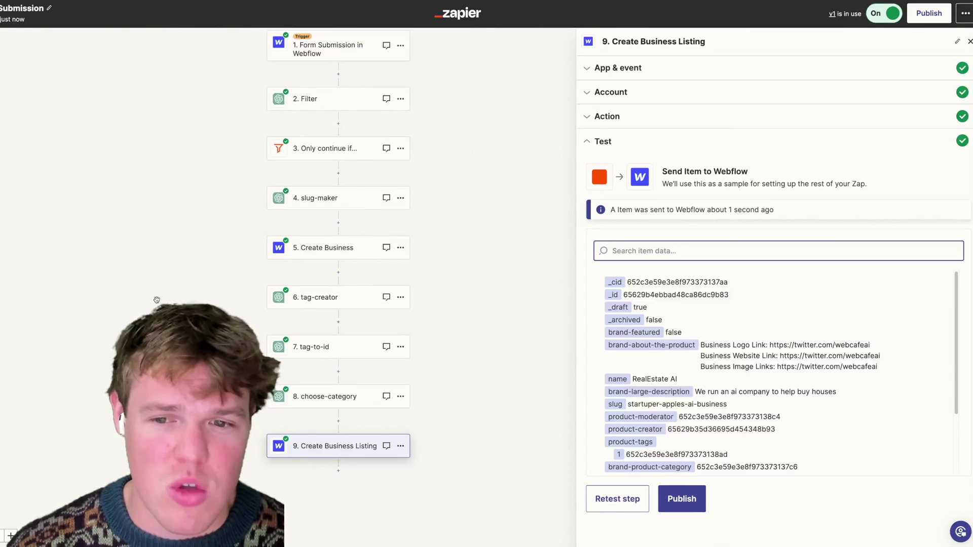
scroll(156, 300, up, 2)
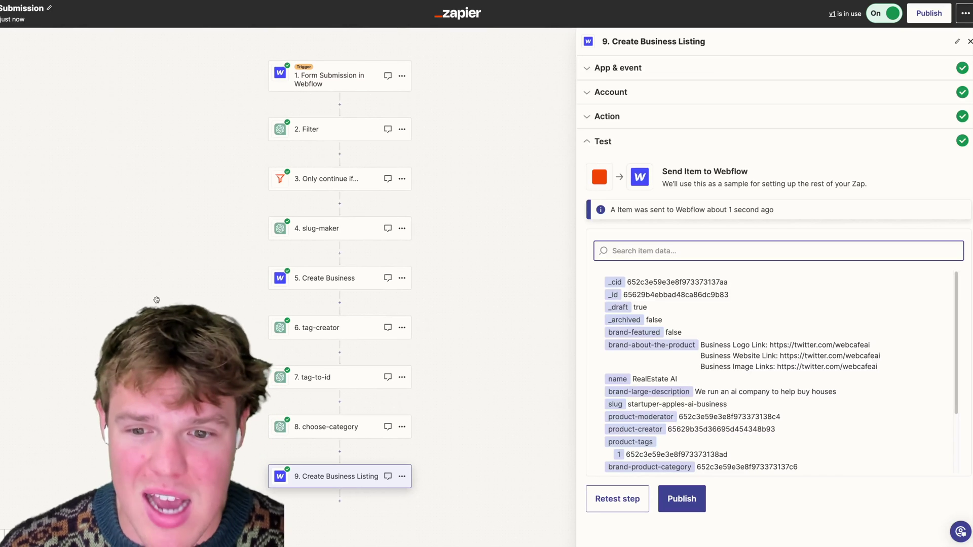